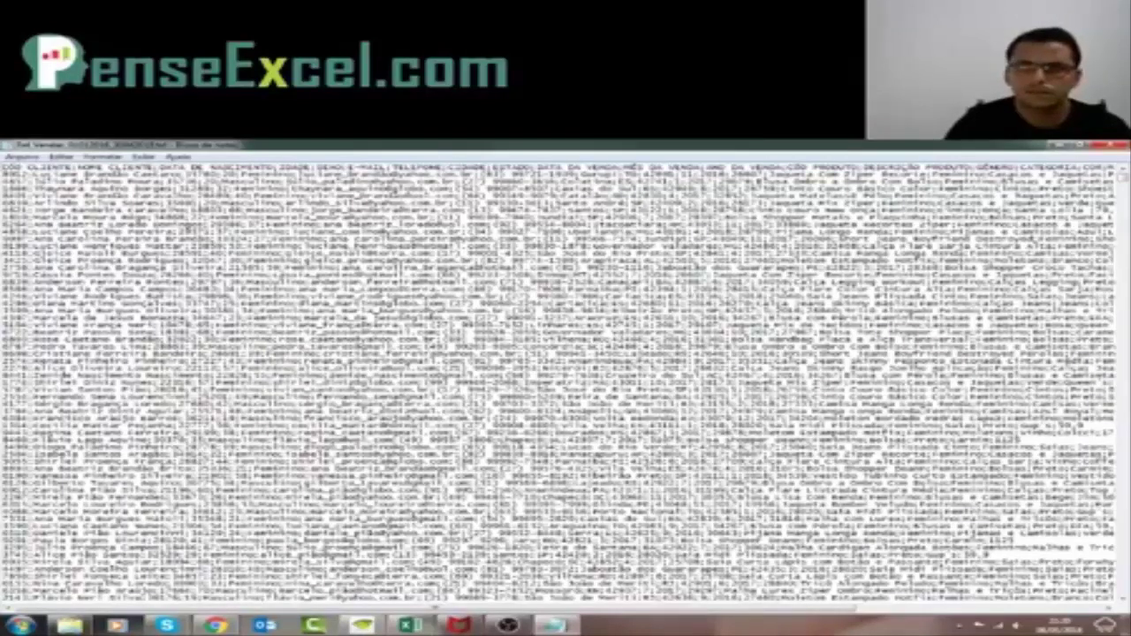
Close the text file, switch to Excel and open Rel_Vendas_01012016_30042018.txt from the working folder.
click(1122, 145)
click(618, 328)
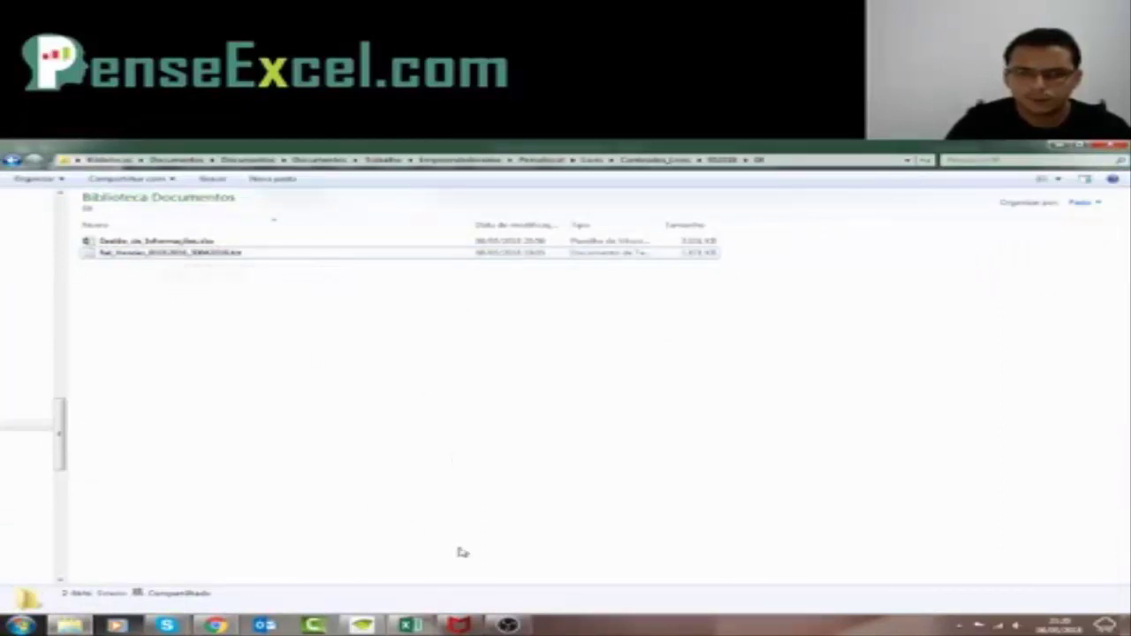
click(406, 625)
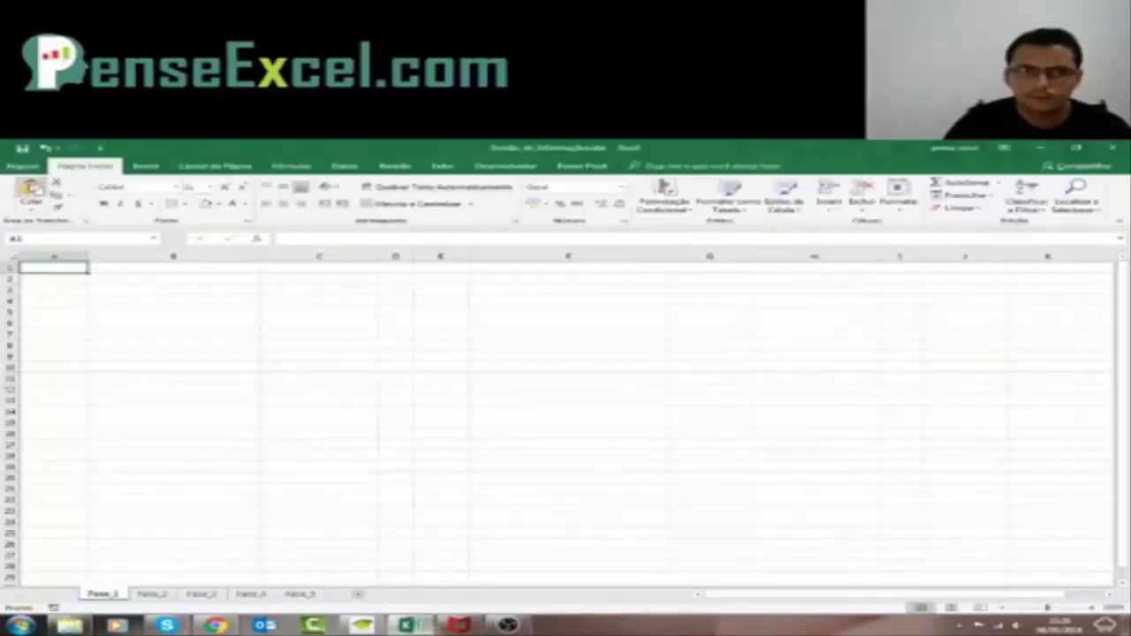
click(33, 168)
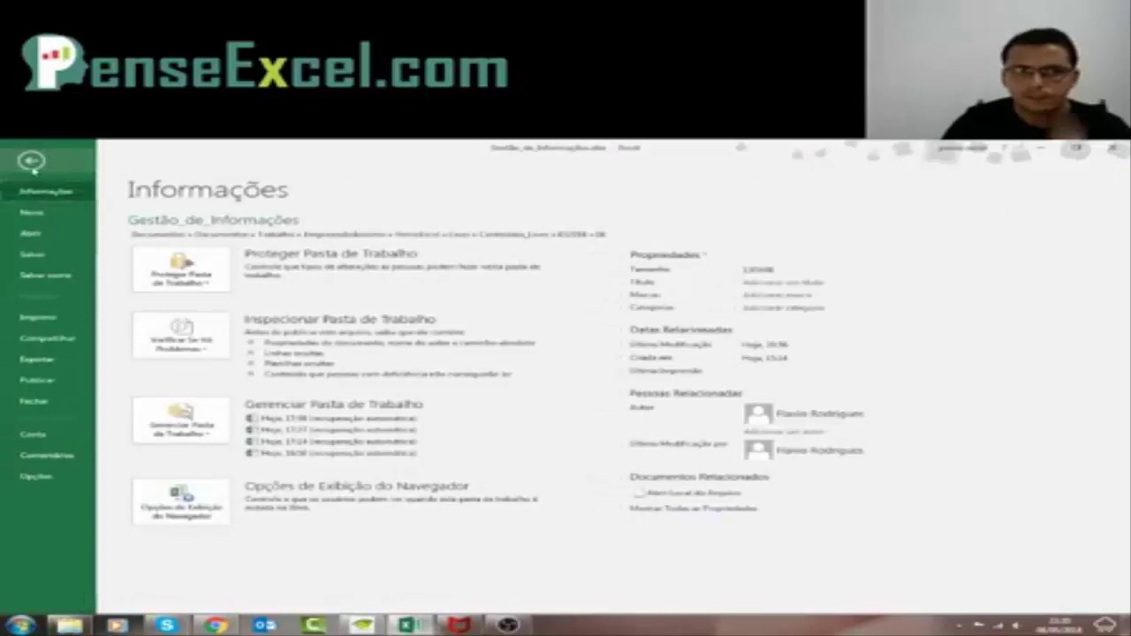
click(31, 232)
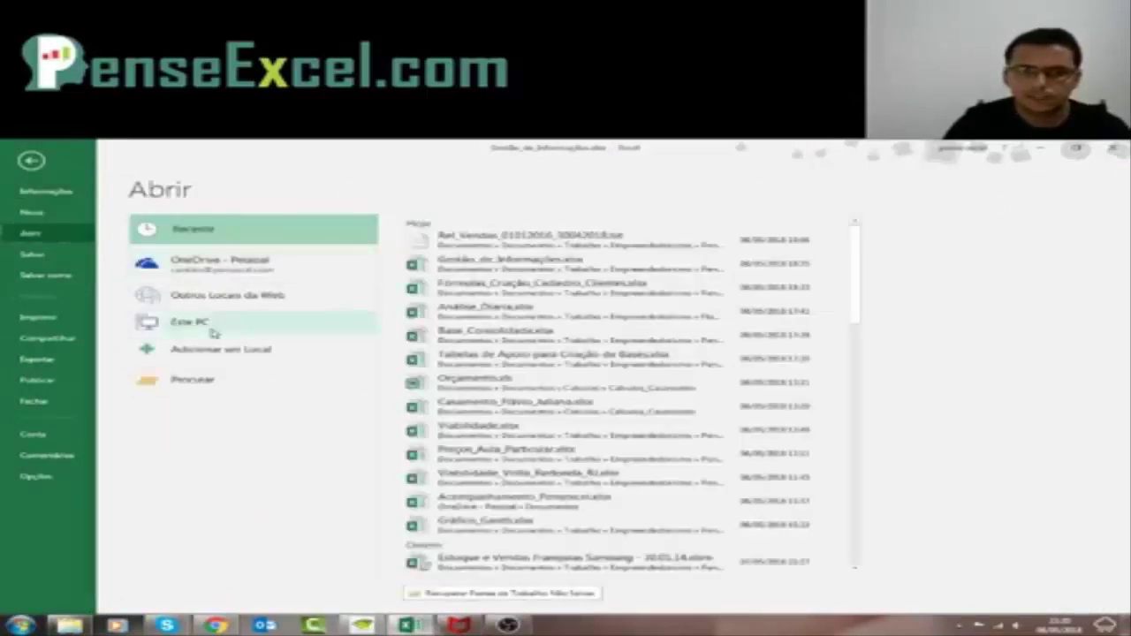
click(214, 379)
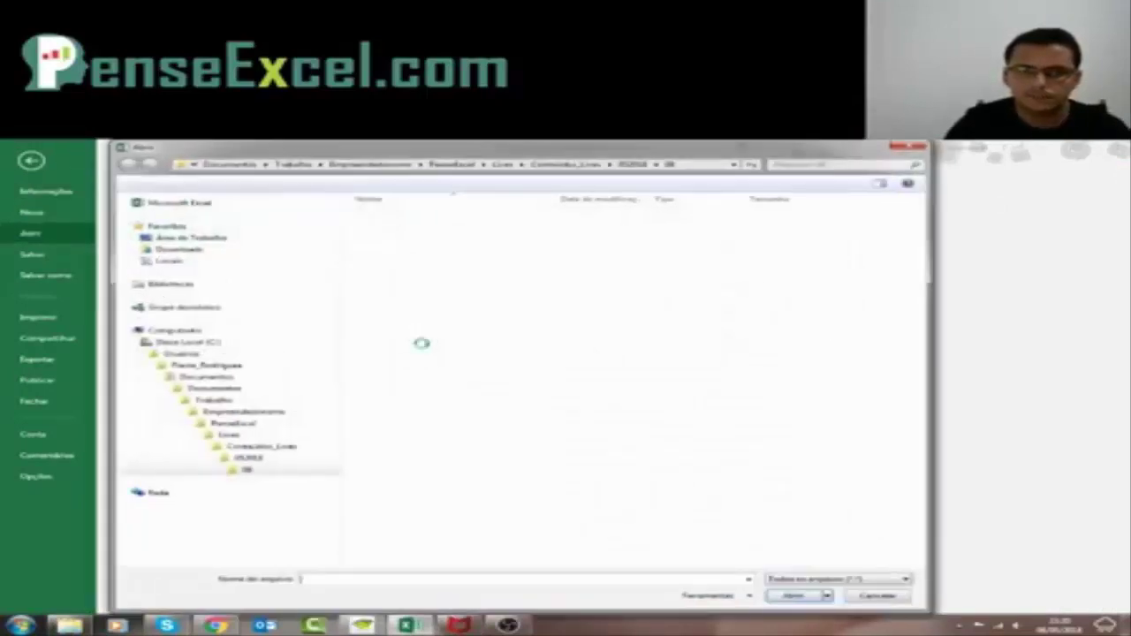
double_click(521, 227)
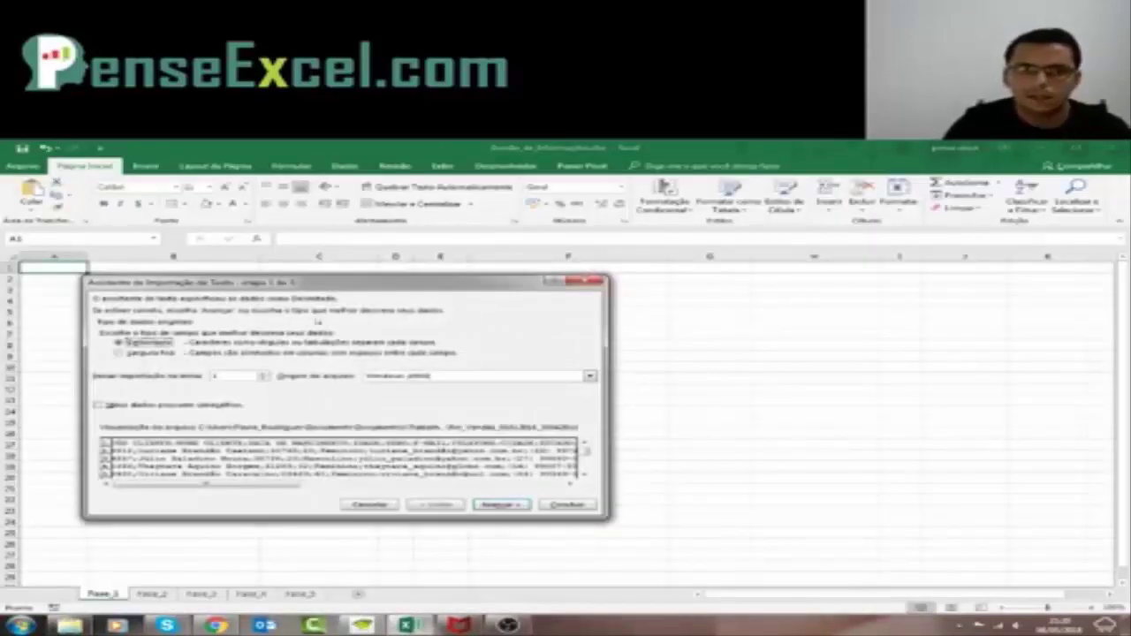
Import the text file as delimited data, adding semicolon as a delimiter alongside tab, and finish the wizard.
drag(322, 285, 309, 291)
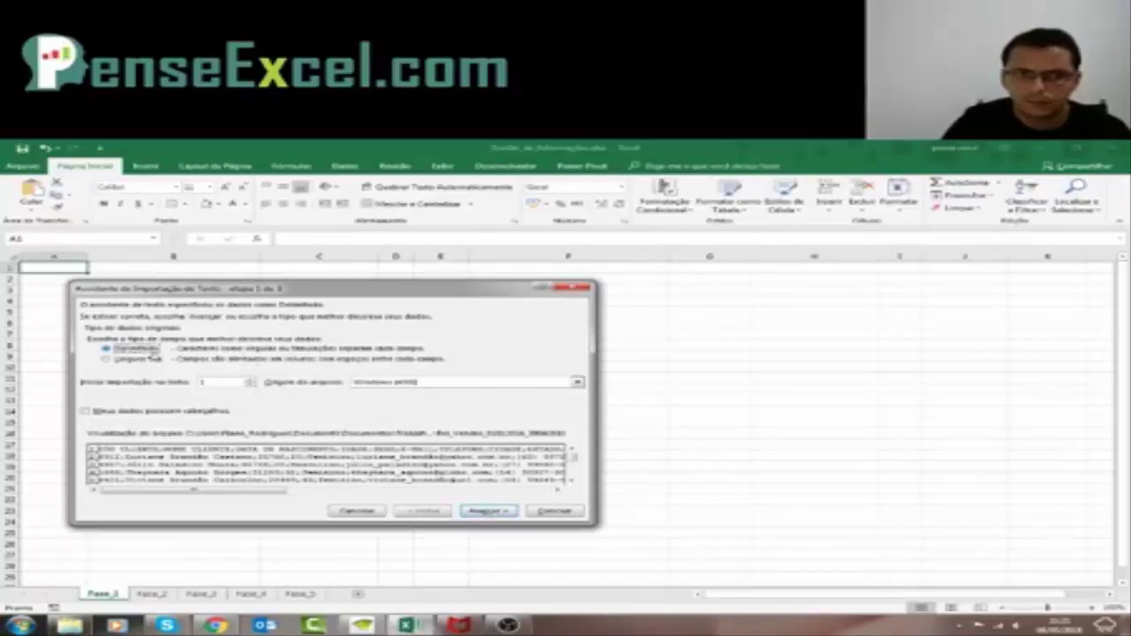
click(488, 511)
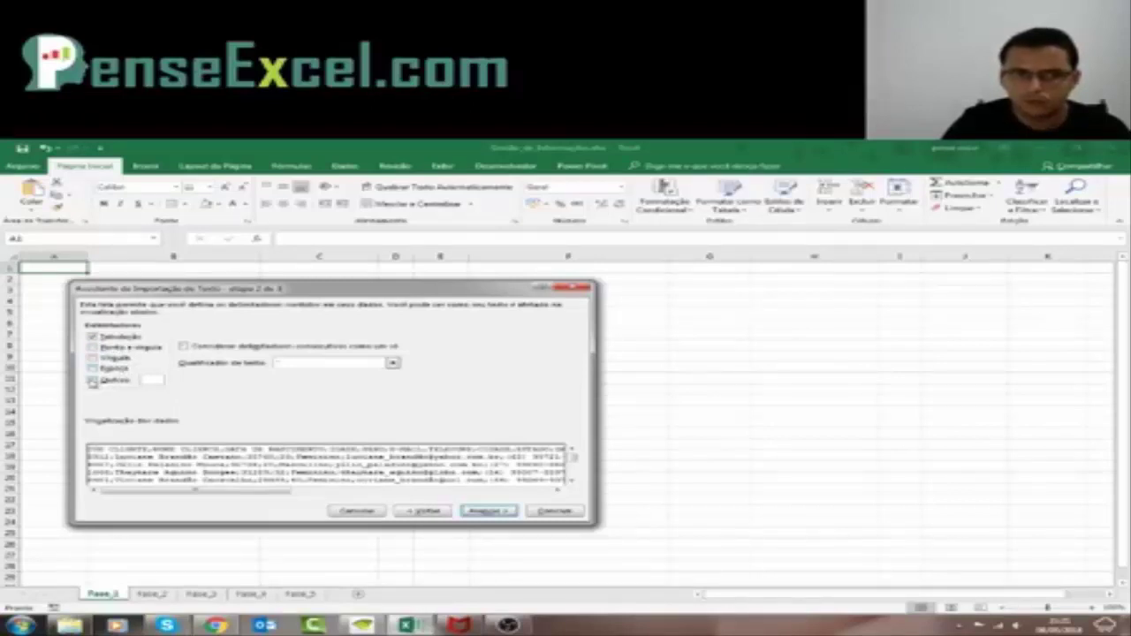
click(106, 379)
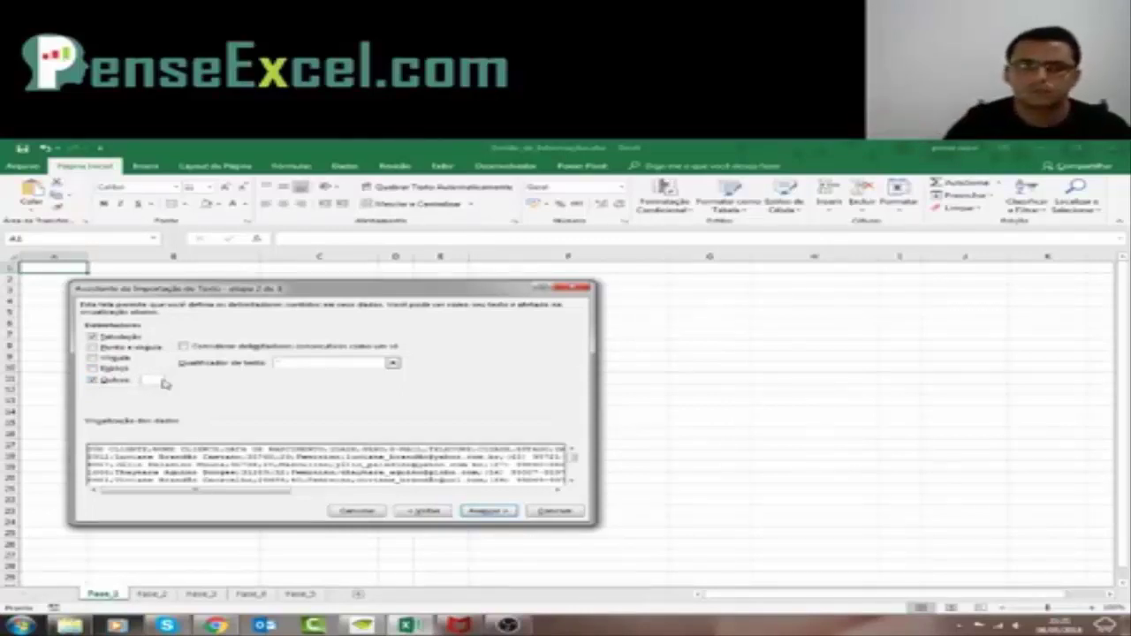
click(102, 382)
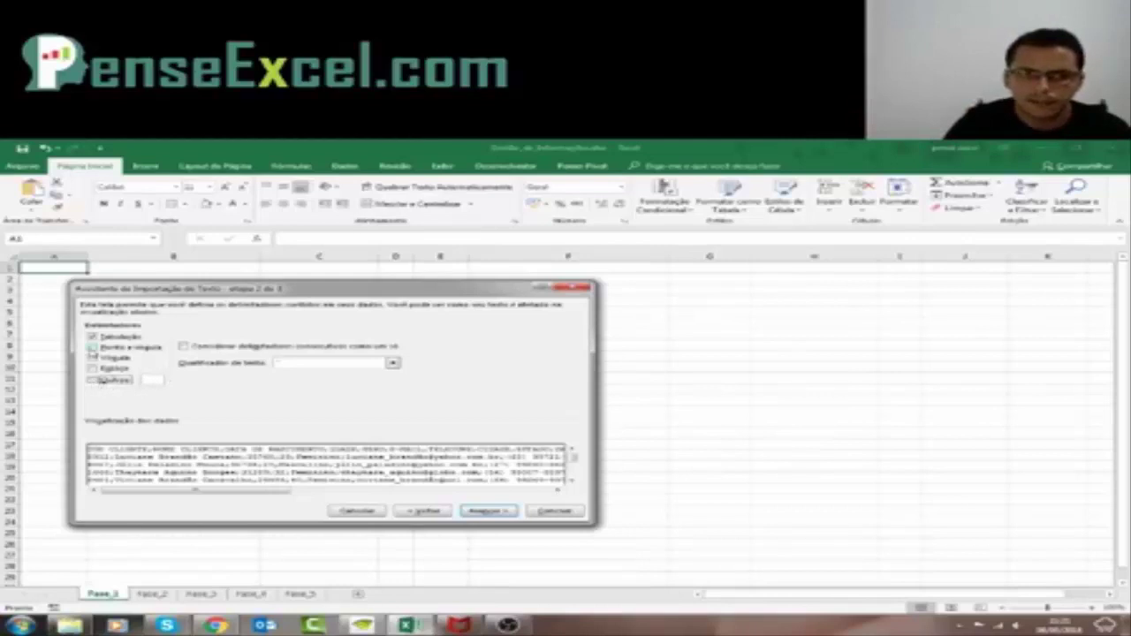
click(92, 347)
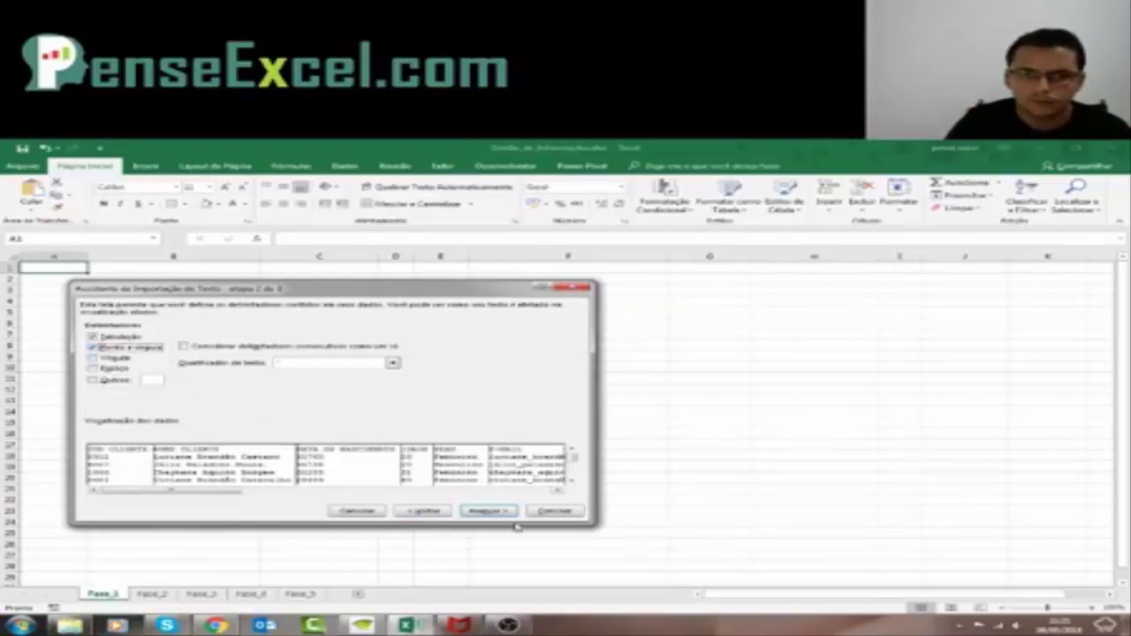
click(554, 511)
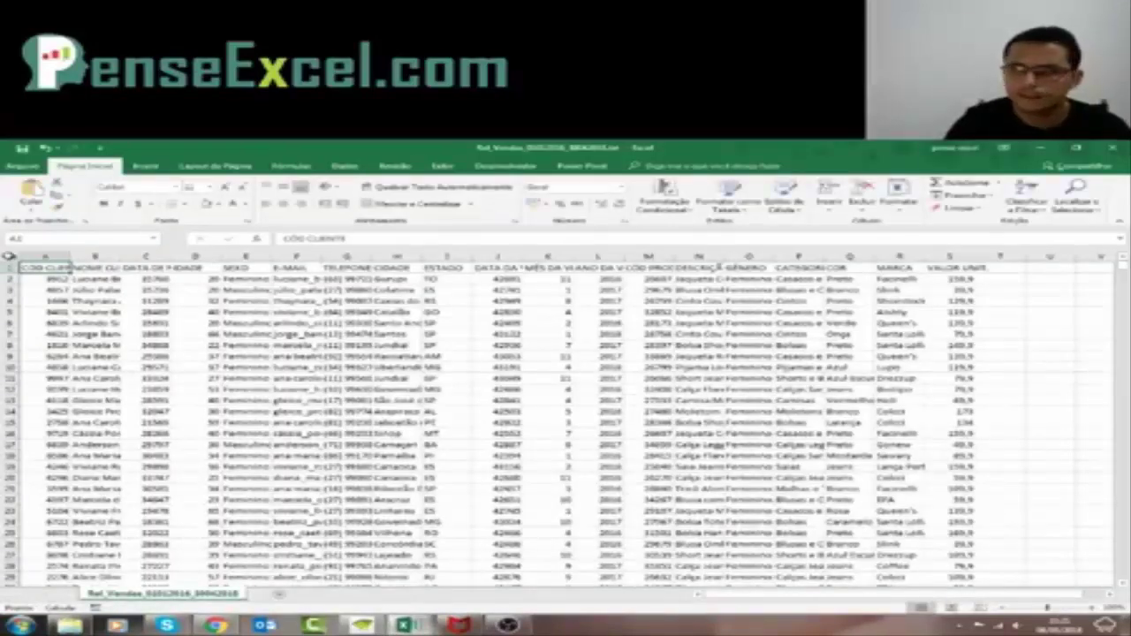
Copy columns A to S of the imported sales report.
click(8, 257)
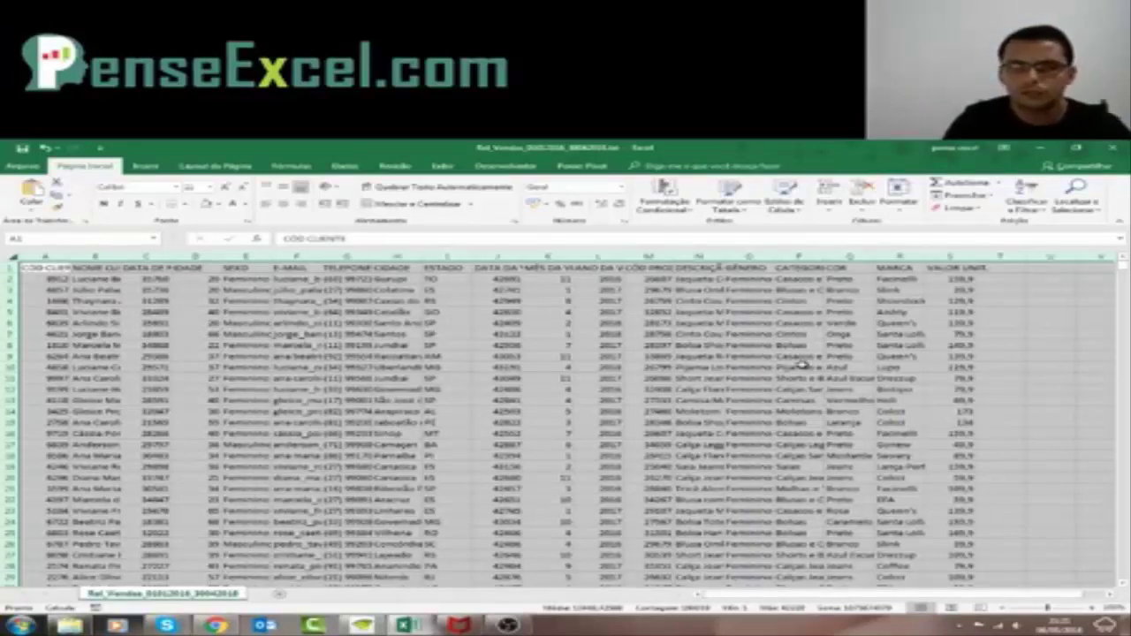
click(422, 325)
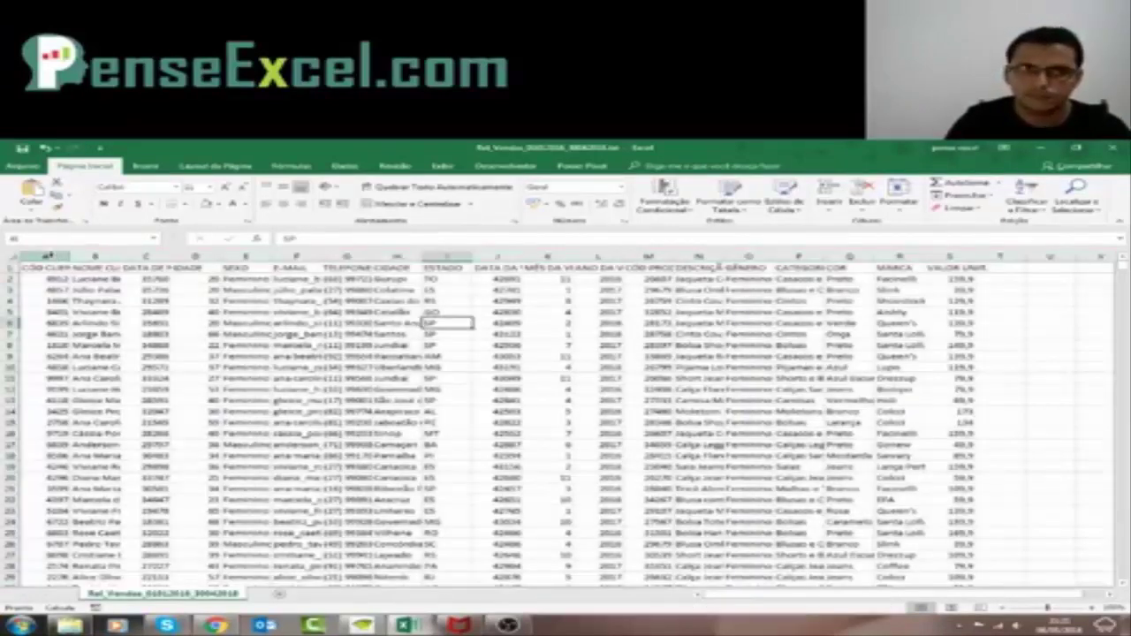
drag(53, 256, 974, 256)
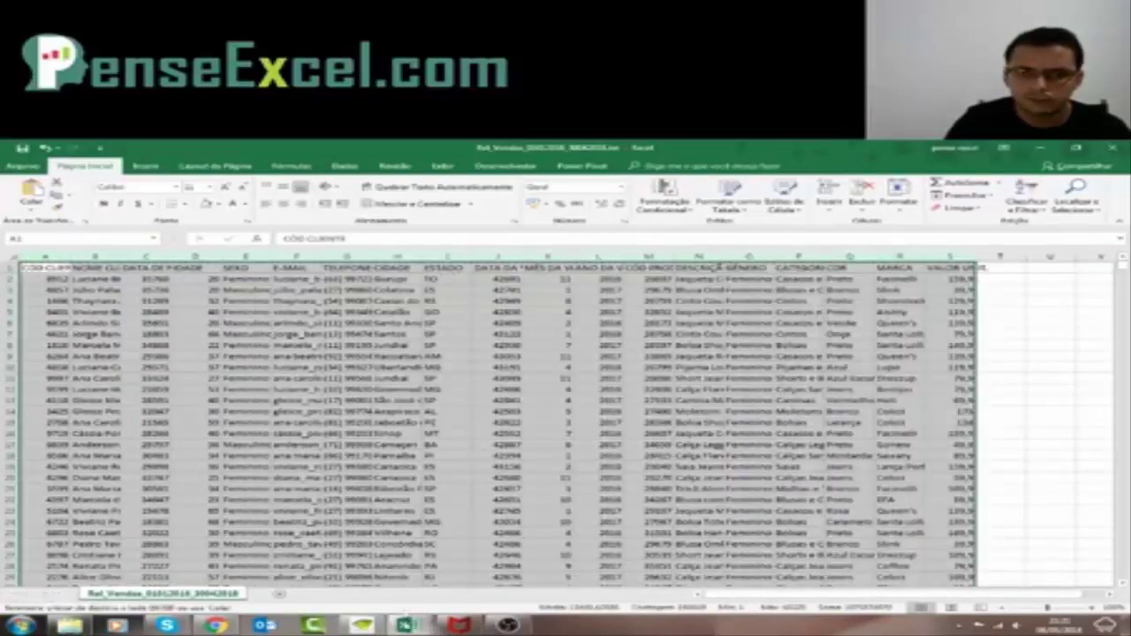
Paste the copied sales data as values only at cell A1 of the Fase_1 sheet in the Gestão_de_Informações workbook.
click(407, 627)
click(325, 558)
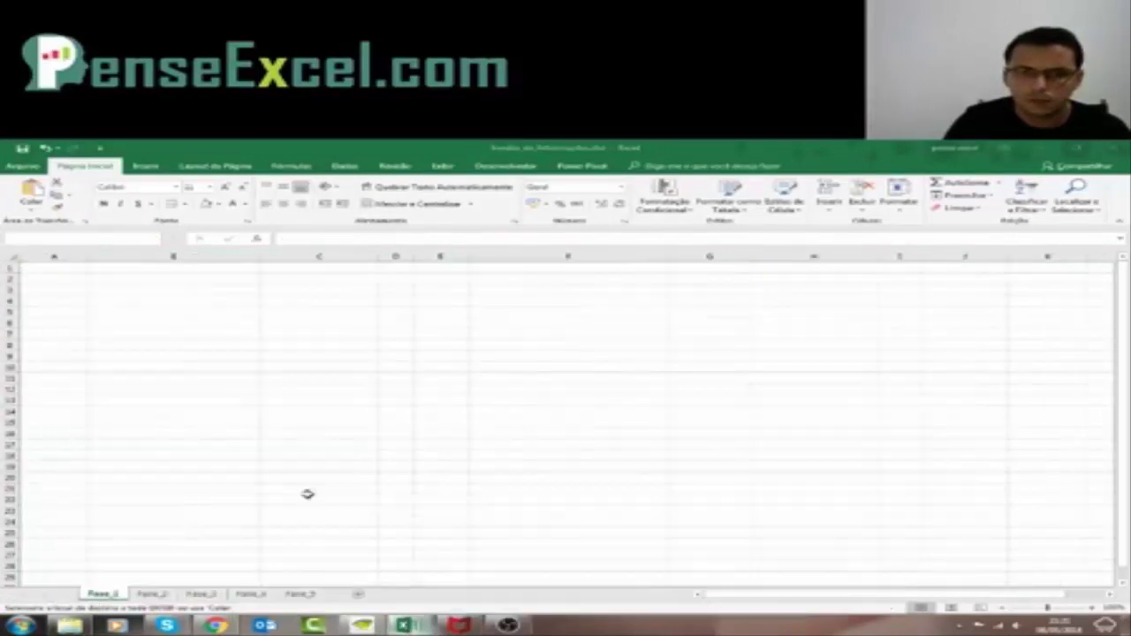
right_click(53, 270)
click(117, 333)
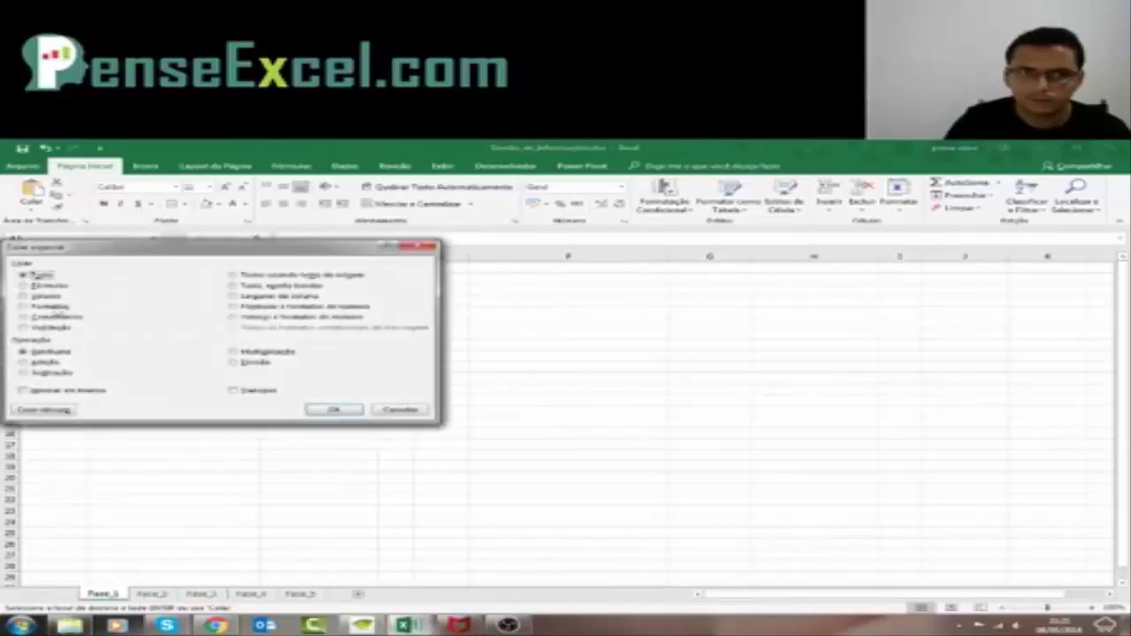
click(23, 296)
click(333, 409)
click(393, 284)
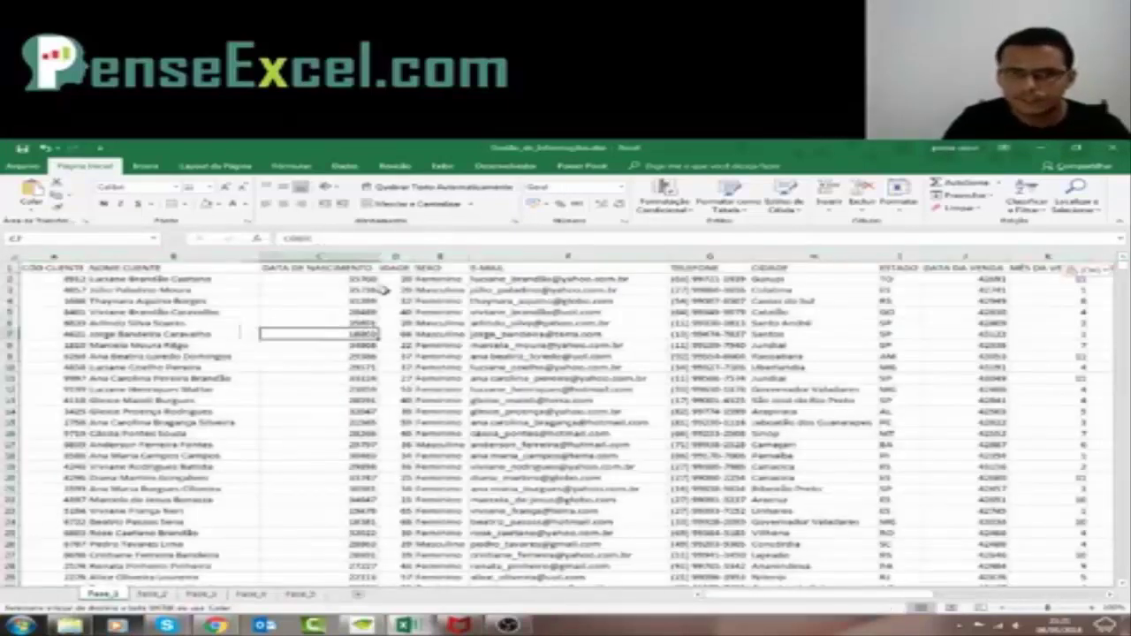
click(391, 268)
click(375, 316)
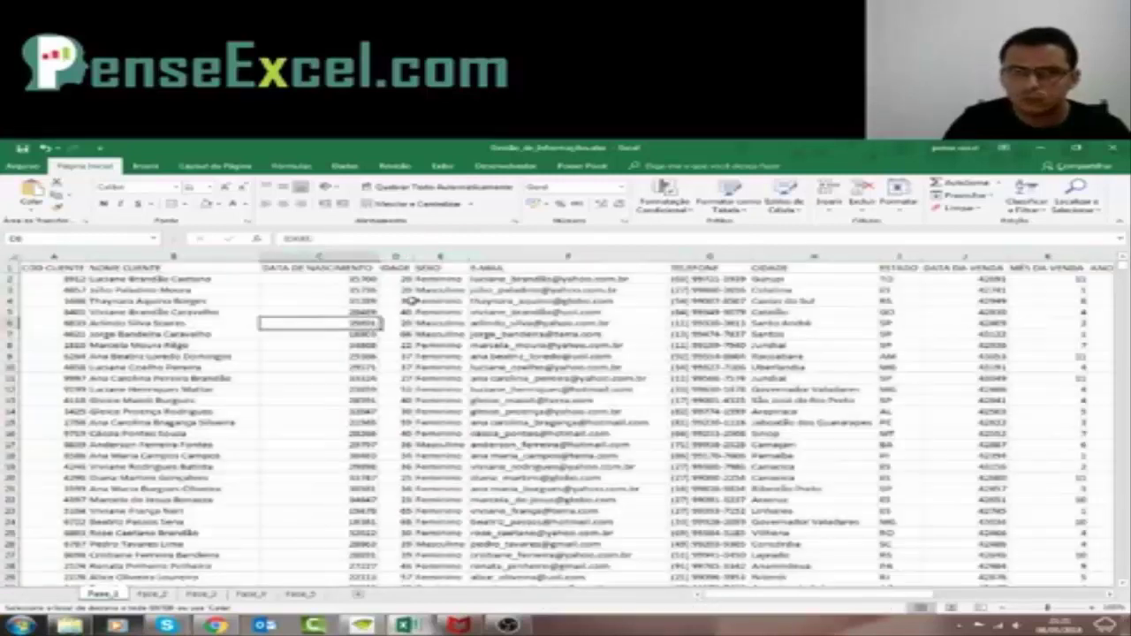
click(446, 289)
click(475, 269)
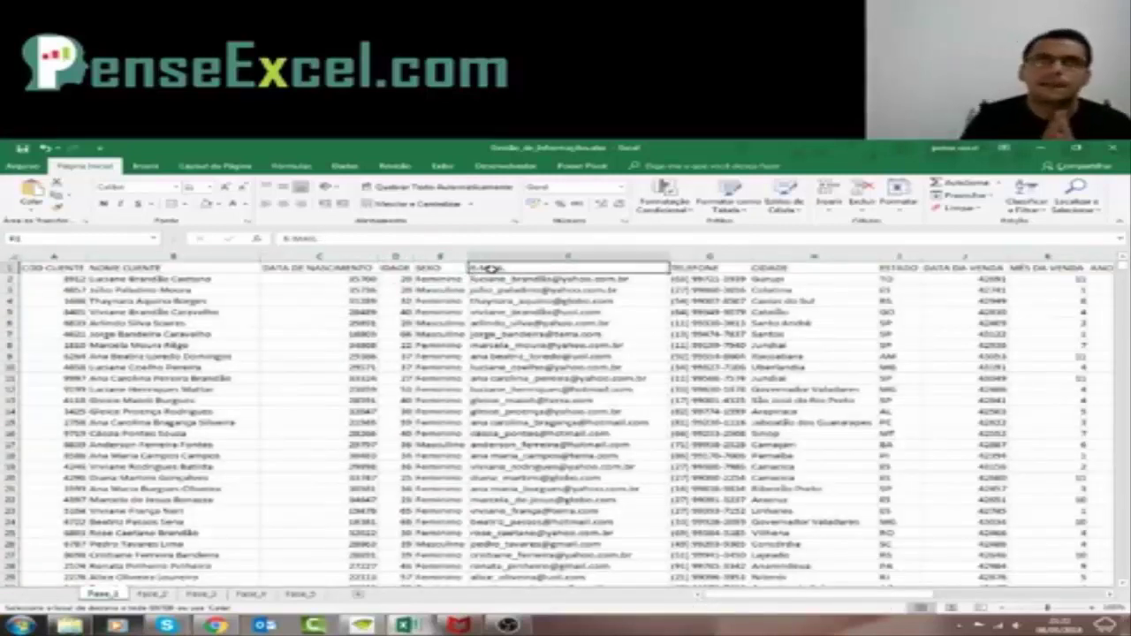
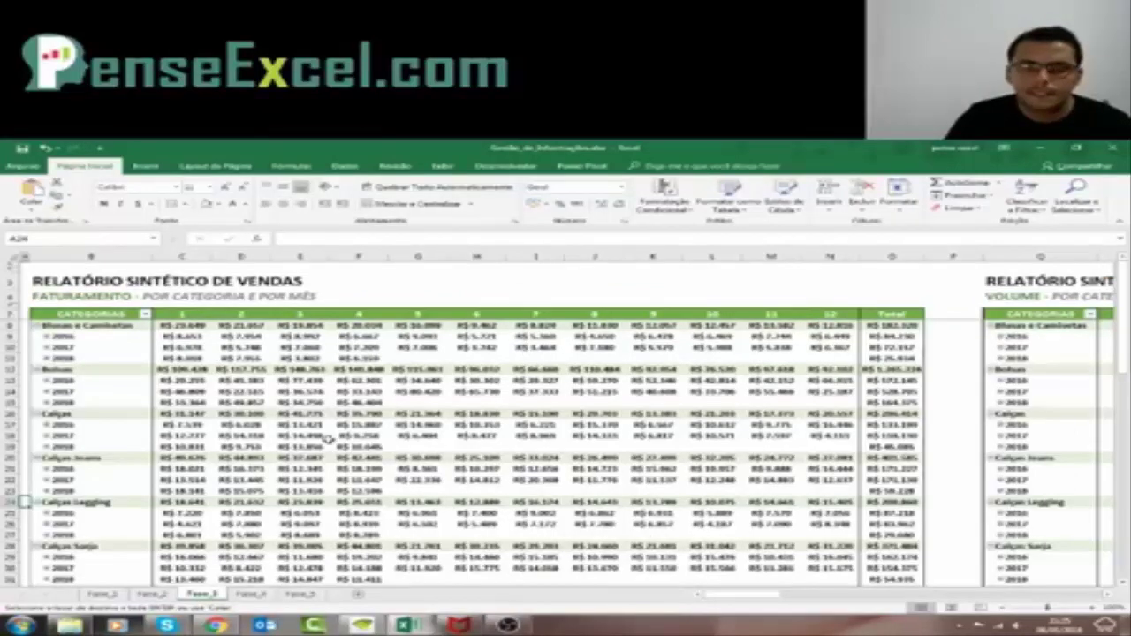
Compare the synthetic sales report on Fase_3 with the analytic sales report on Fase_2.
click(310, 346)
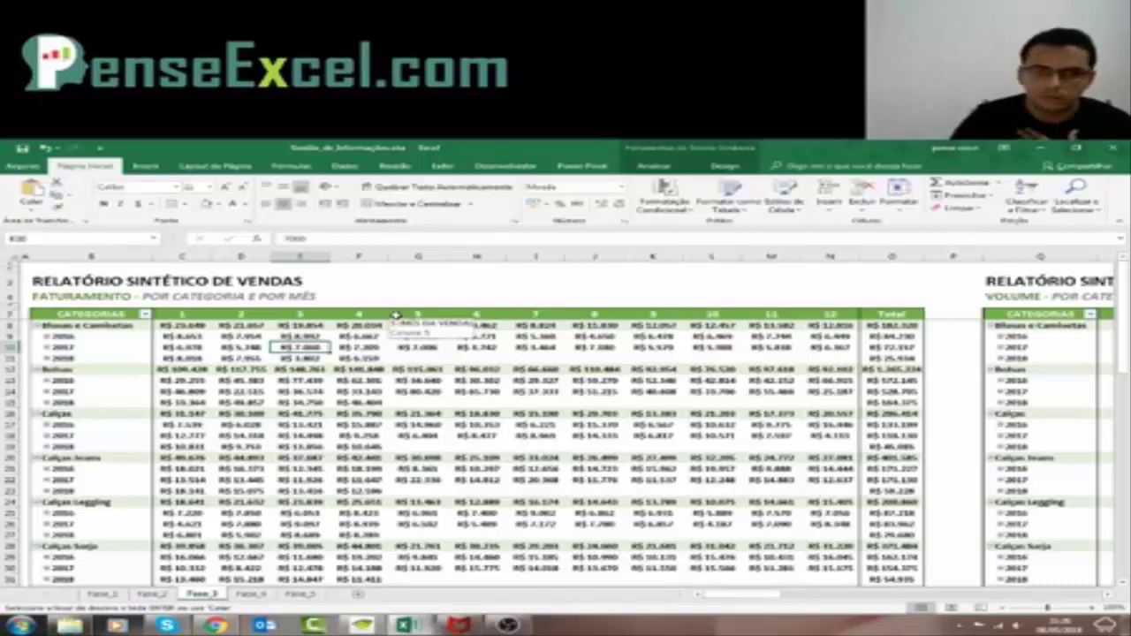
click(359, 348)
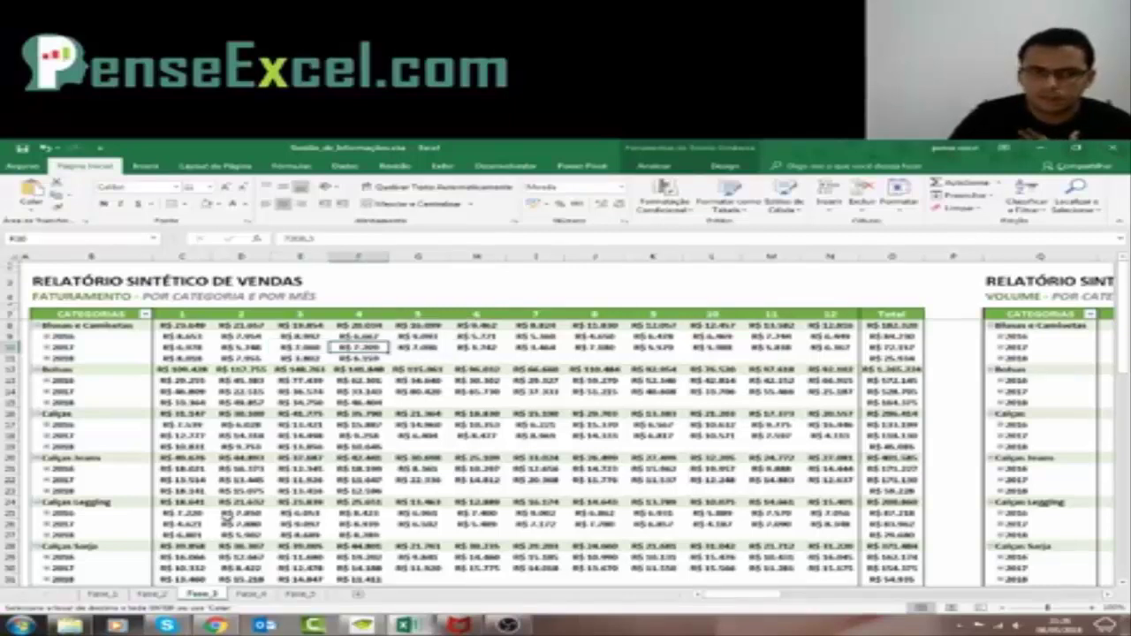
mouse_move(296, 402)
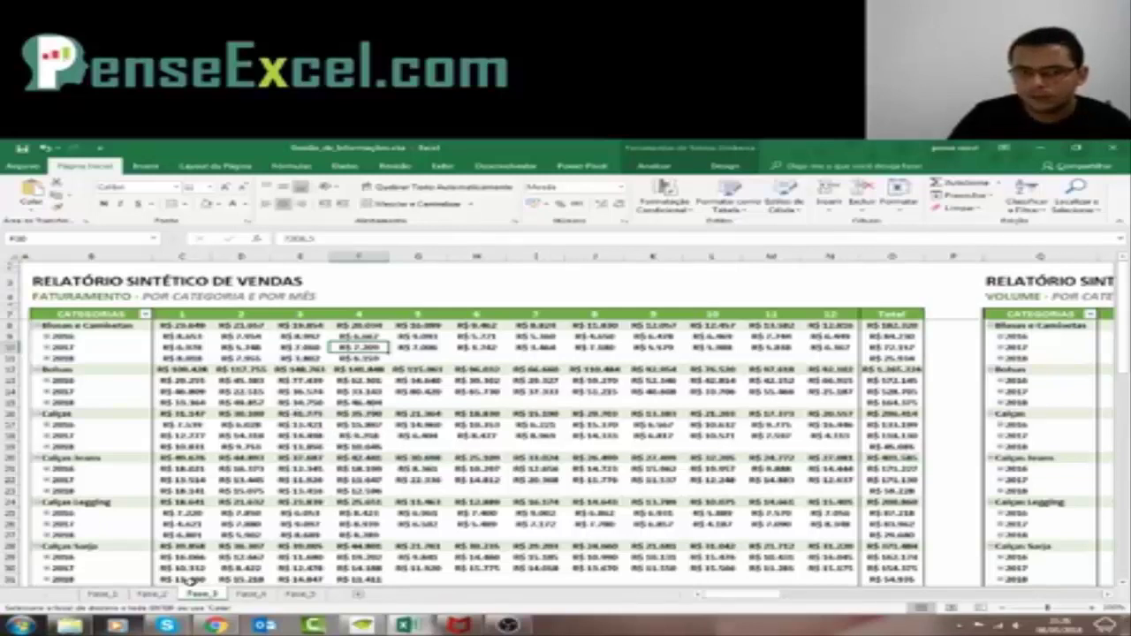
click(152, 594)
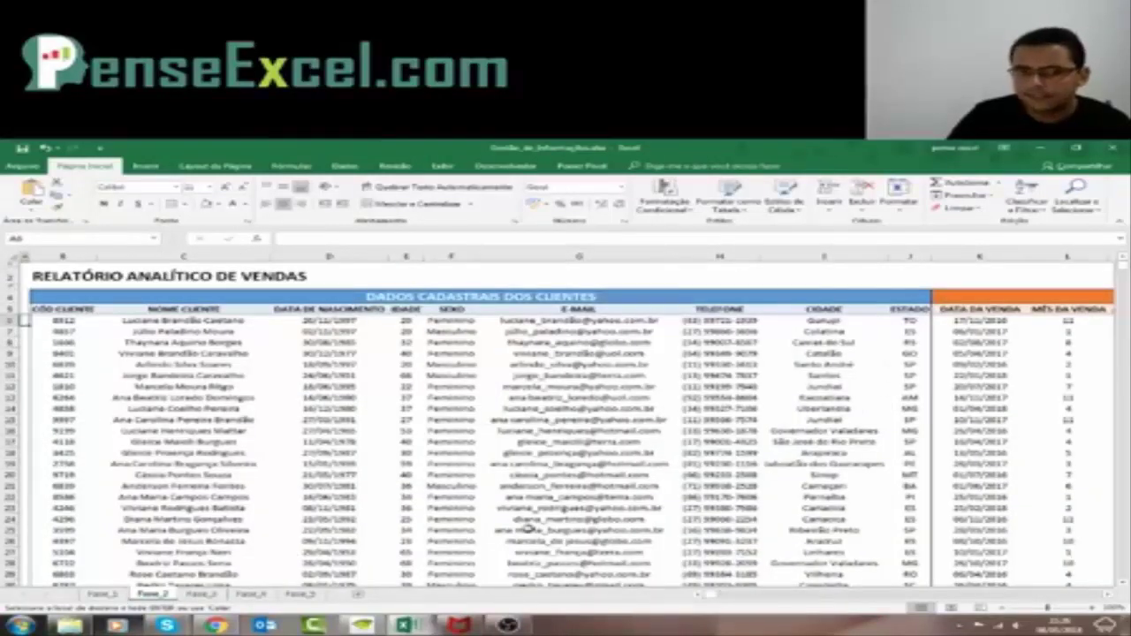
click(209, 594)
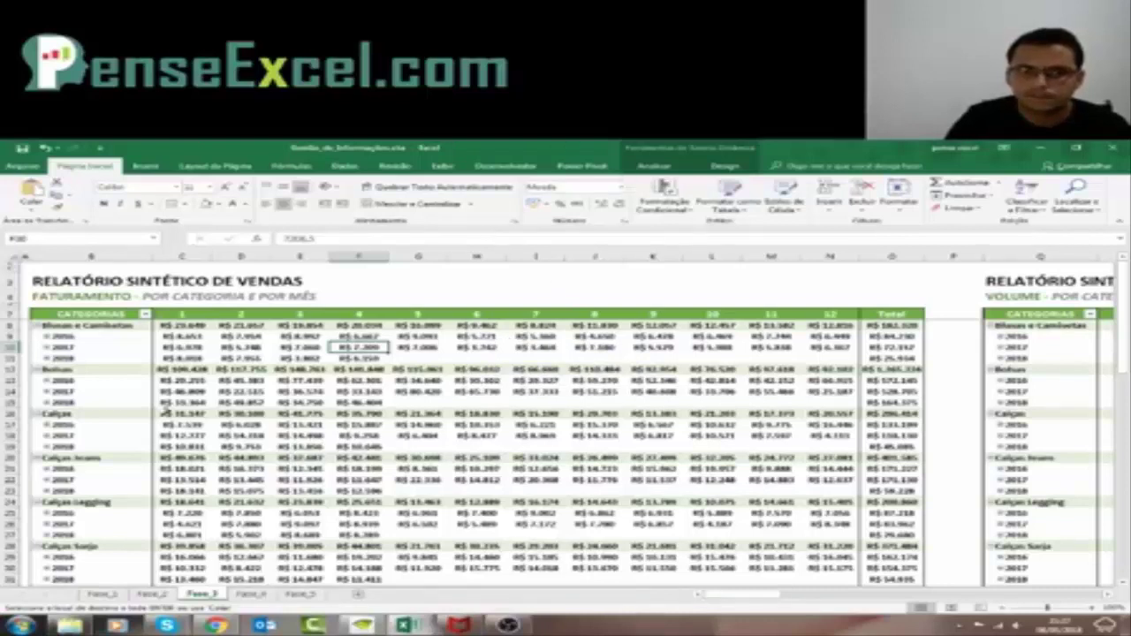
Examine the revenue by category and month in the synthetic sales report on Fase_3, going down through the product categories.
click(196, 349)
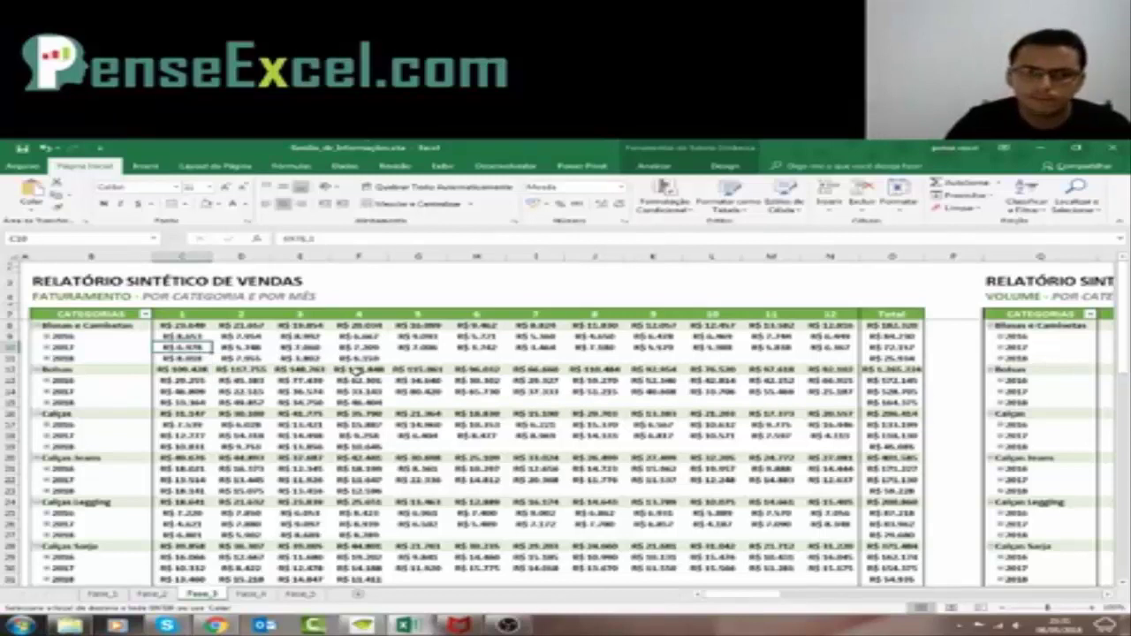
click(297, 336)
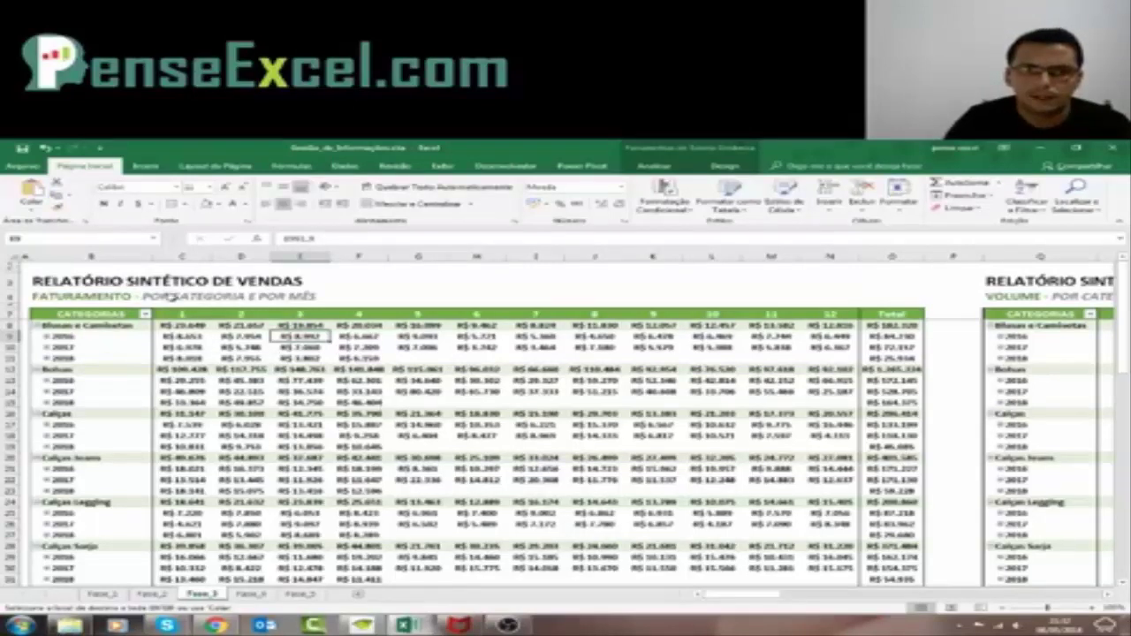
click(300, 292)
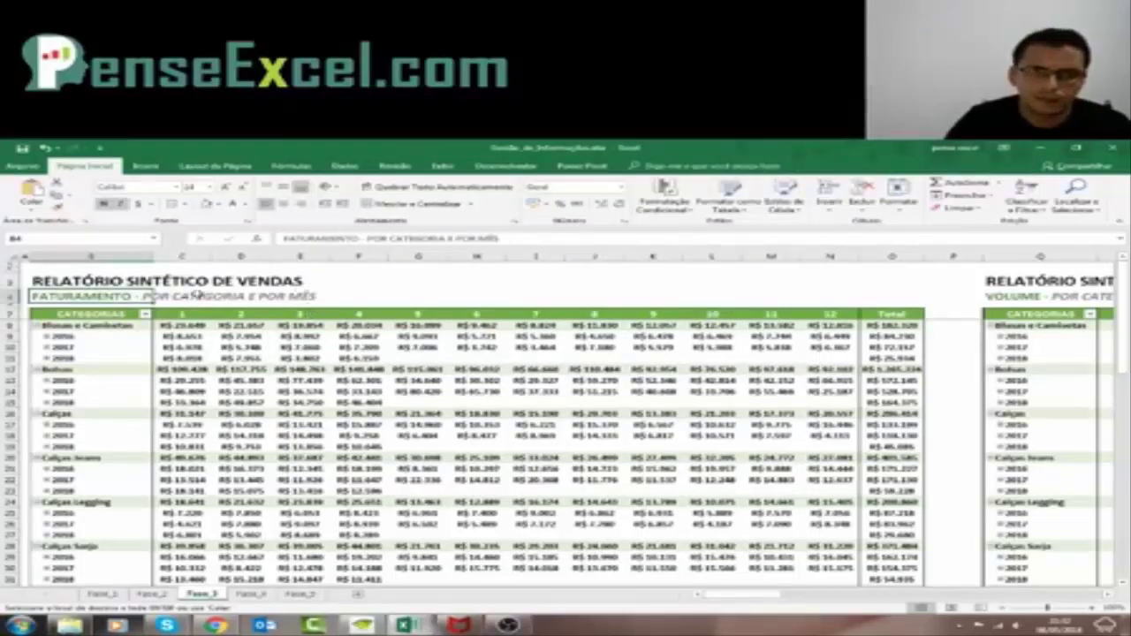
click(358, 368)
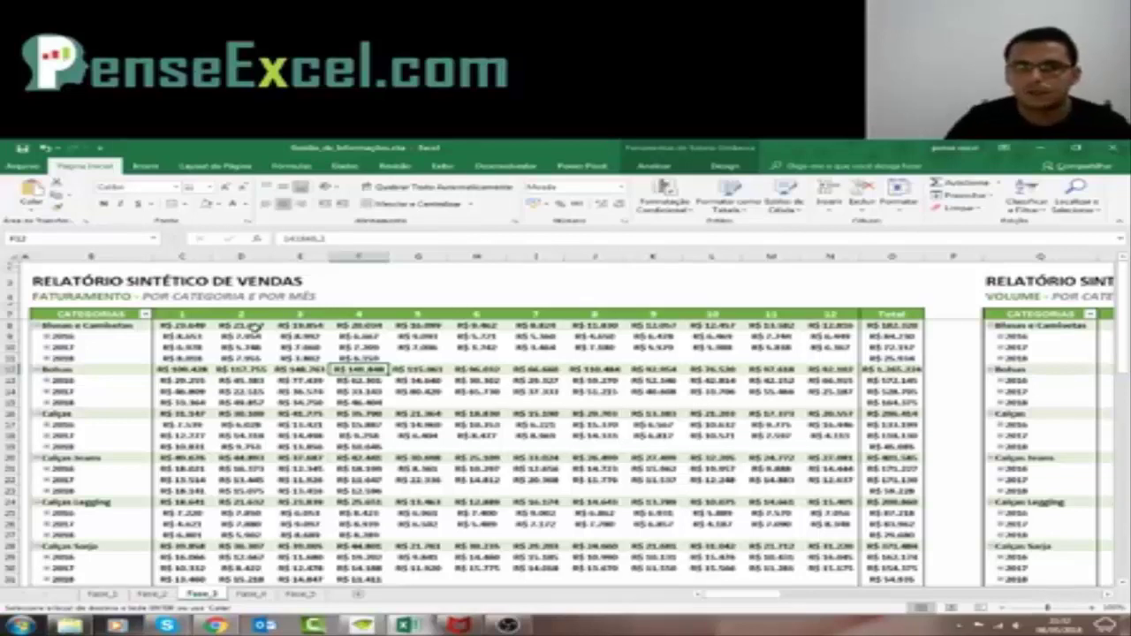
click(118, 327)
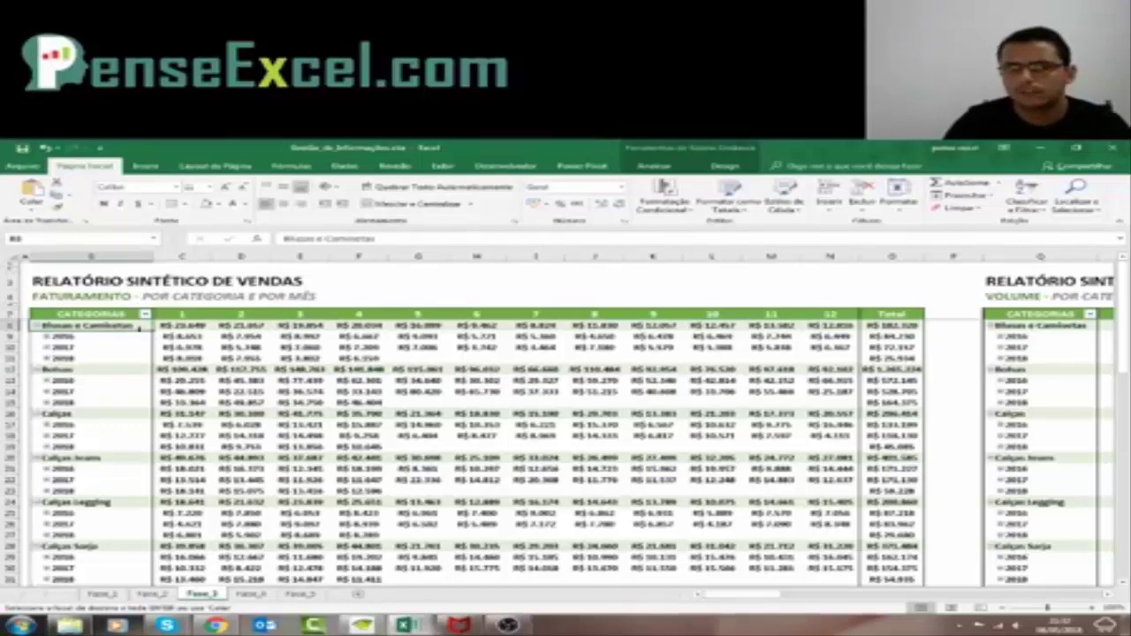
click(101, 408)
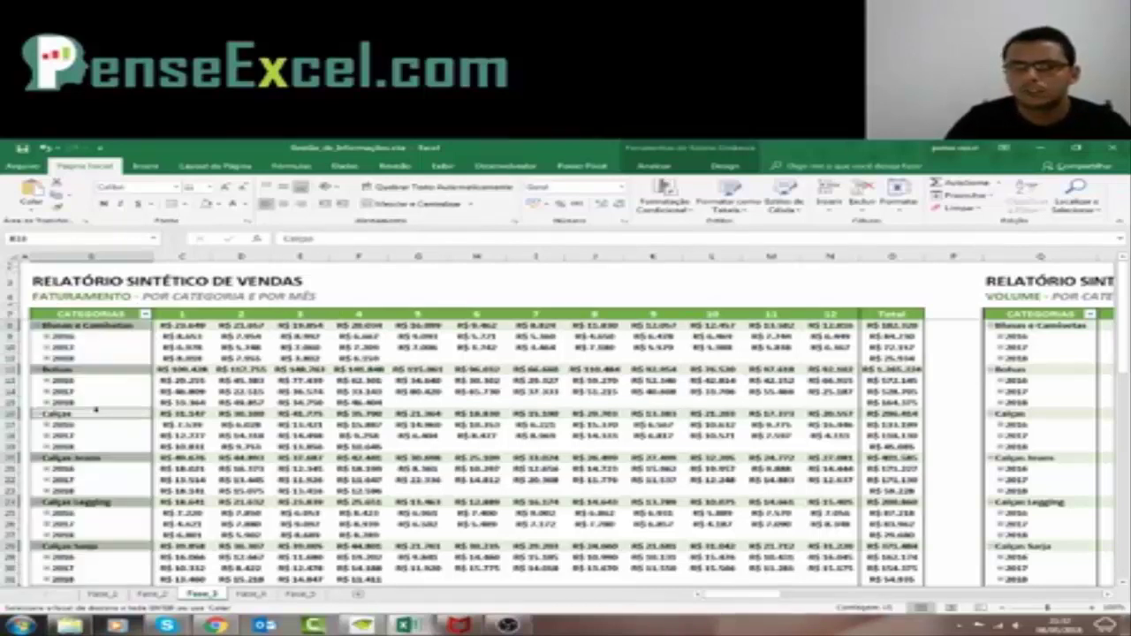
click(176, 458)
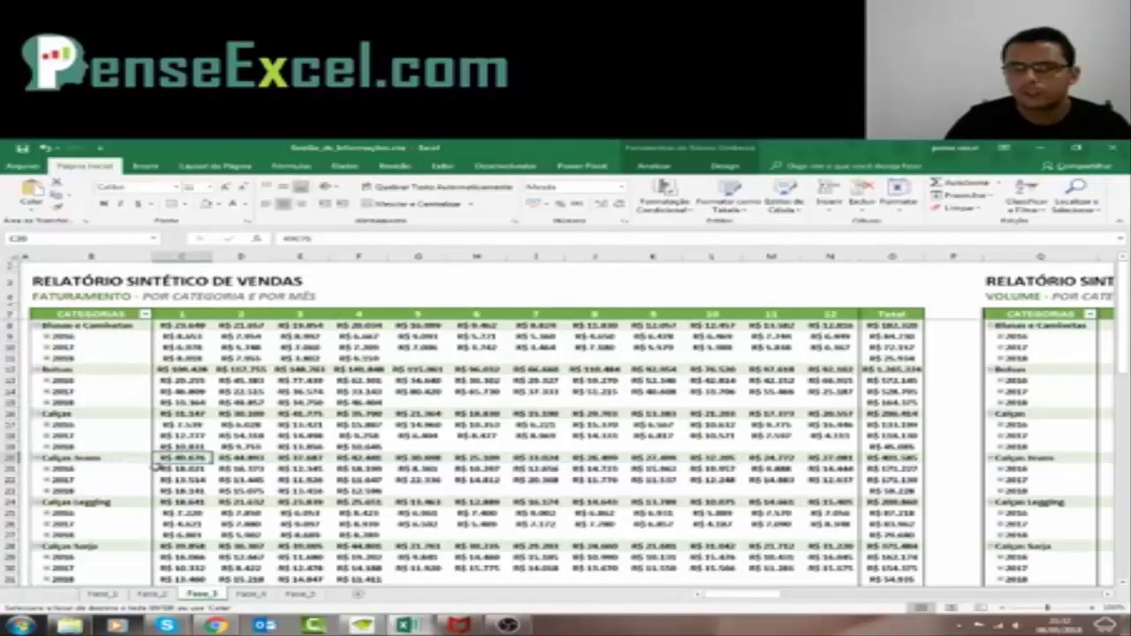
scroll(164, 467, down, 1)
scroll(168, 471, down, 1)
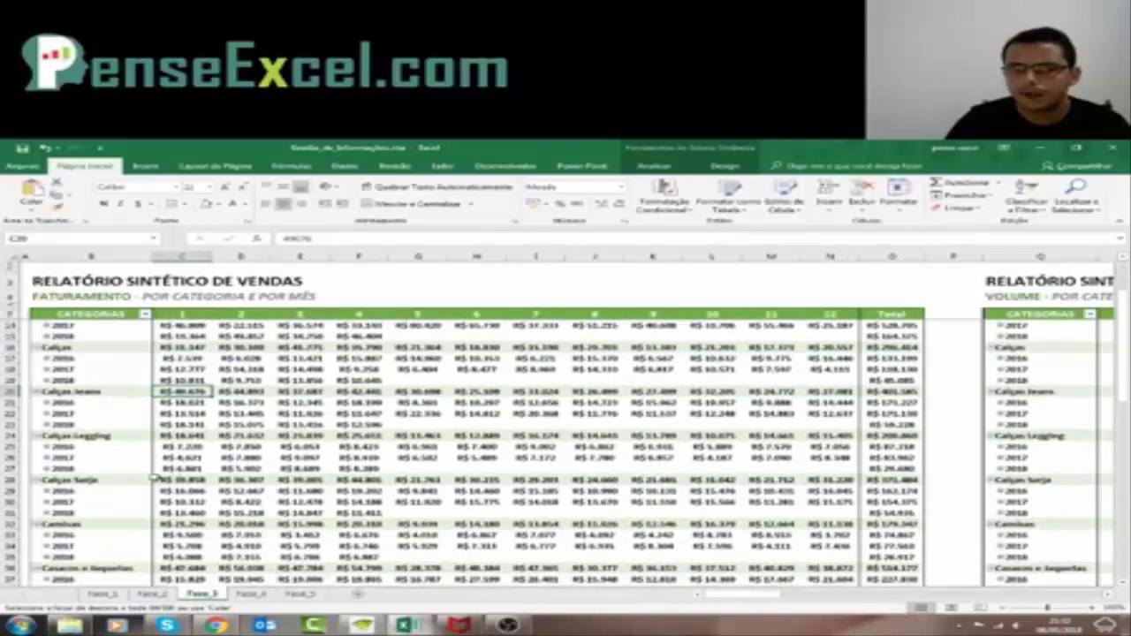
scroll(205, 475, down, 2)
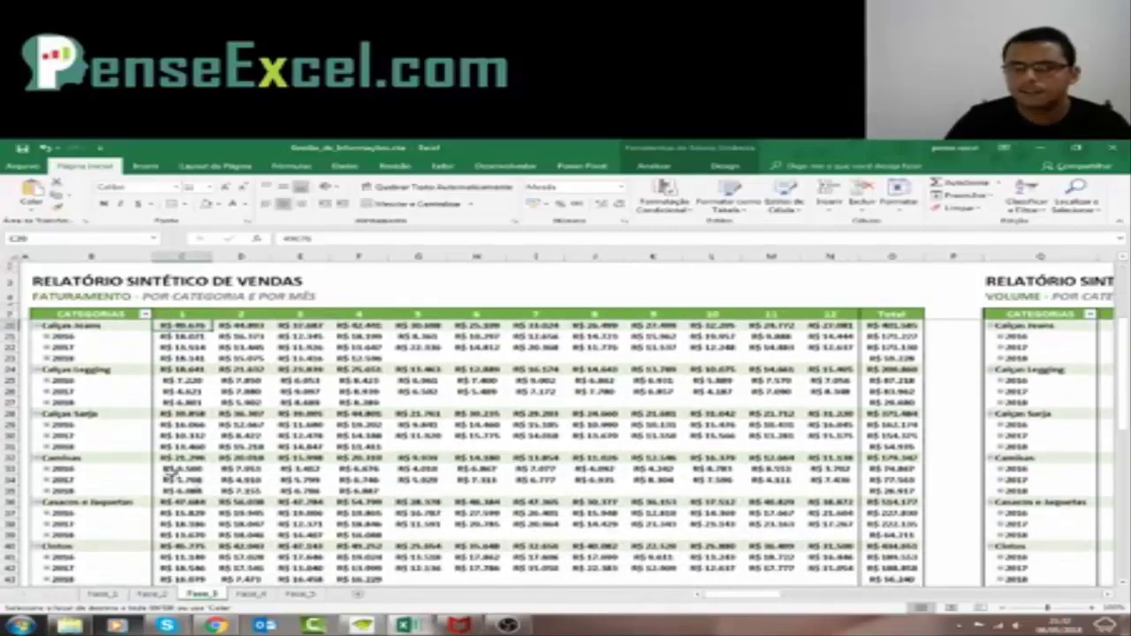
Examine the remaining revenue categories on Fase_3 down to Vestidos and the total rows, and return to the Blusas e Camisetas category.
scroll(205, 474, down, 1)
scroll(205, 474, down, 3)
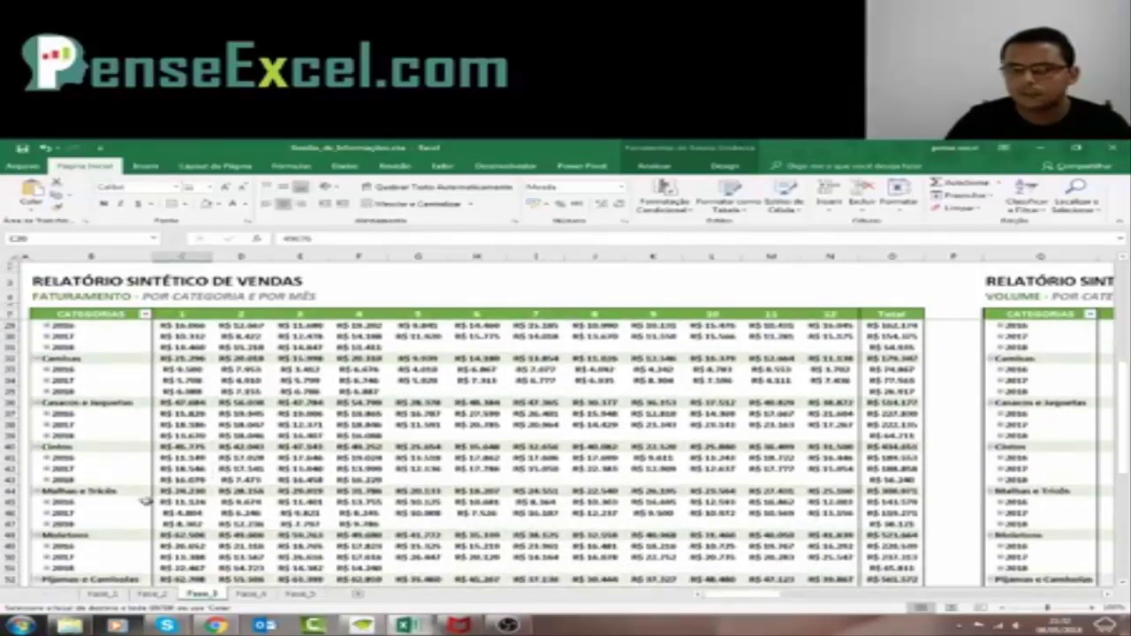
scroll(196, 484, down, 1)
scroll(196, 484, down, 1)
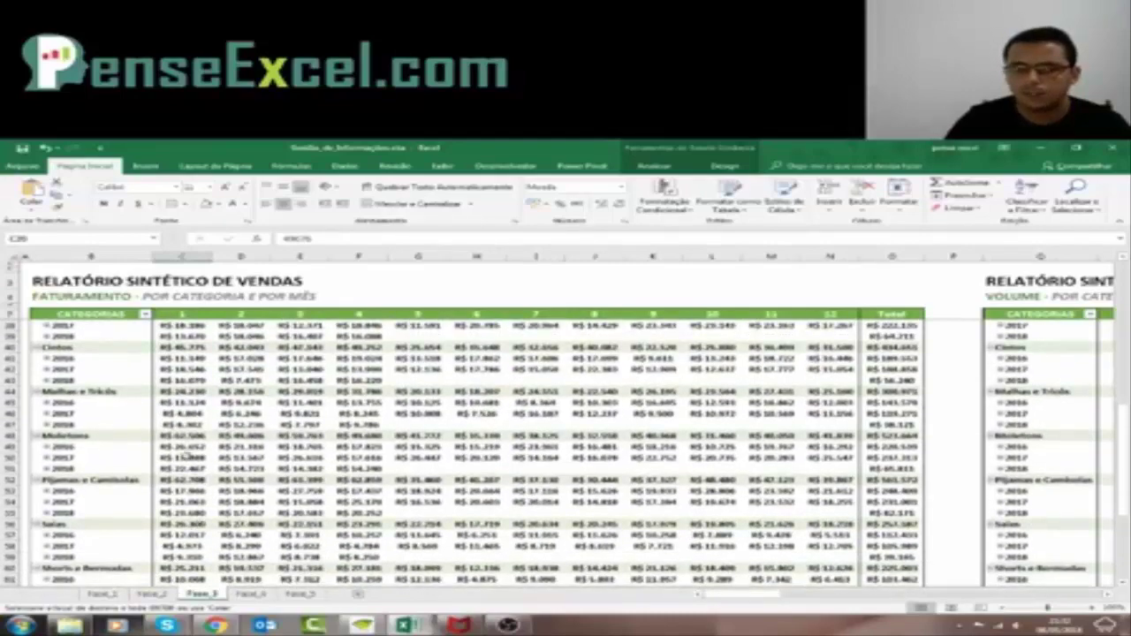
scroll(223, 480, down, 2)
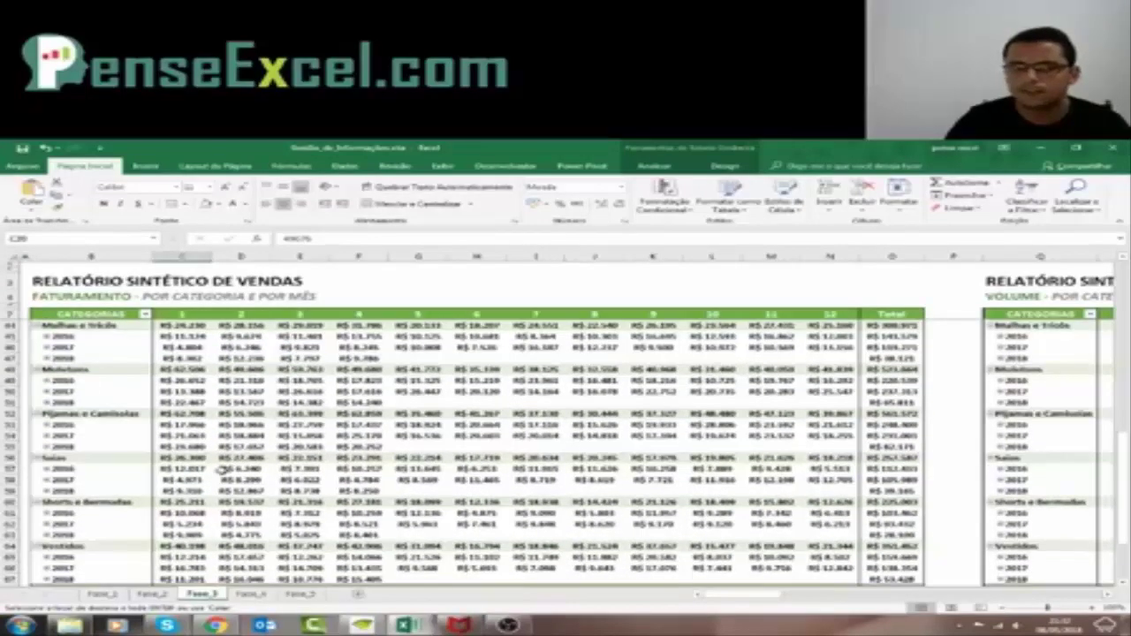
scroll(217, 450, down, 2)
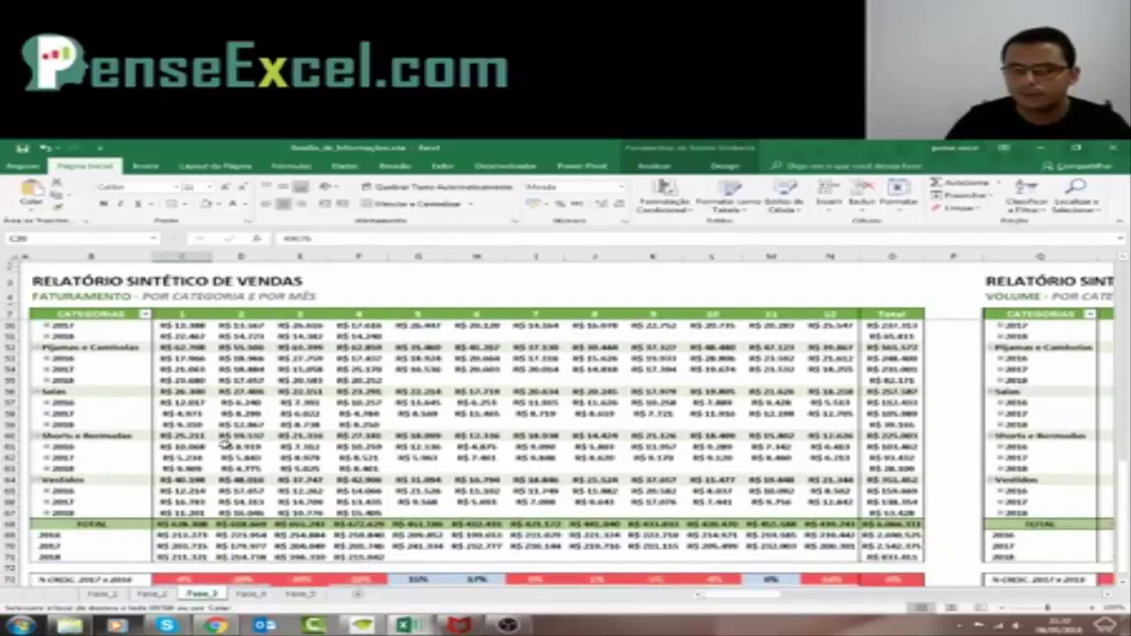
click(187, 478)
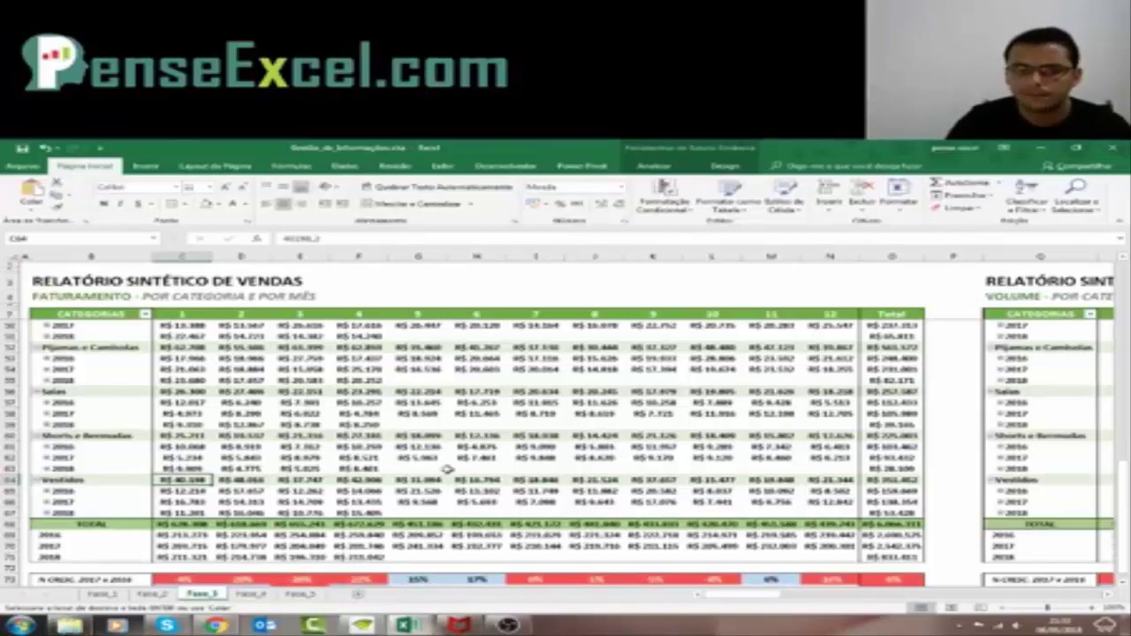
scroll(371, 407, down, 2)
scroll(371, 407, up, 15)
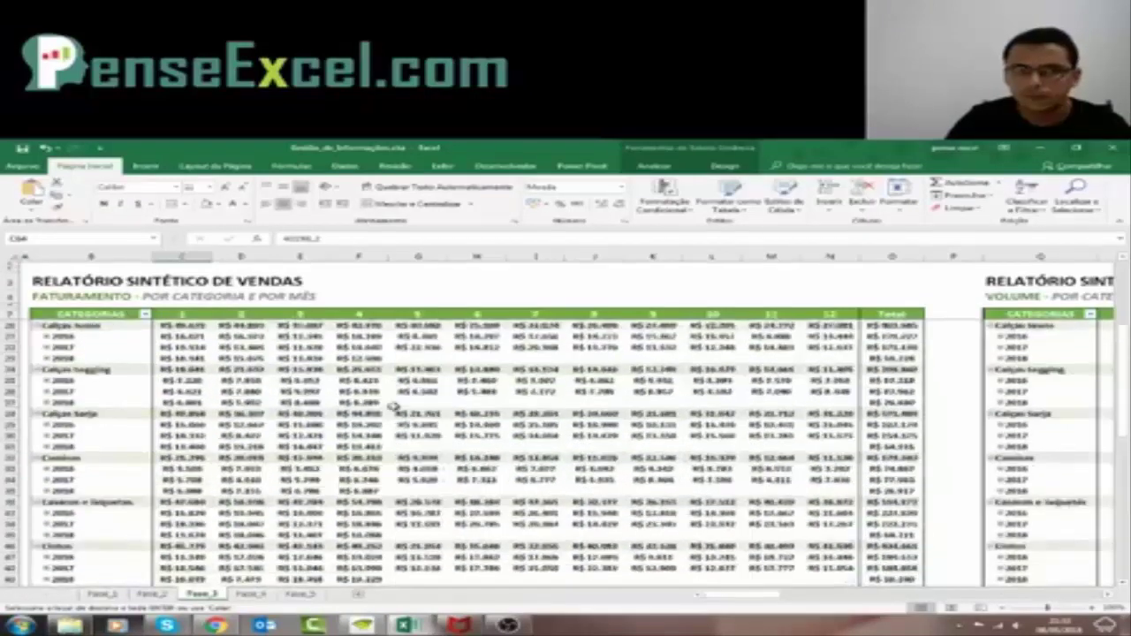
click(217, 347)
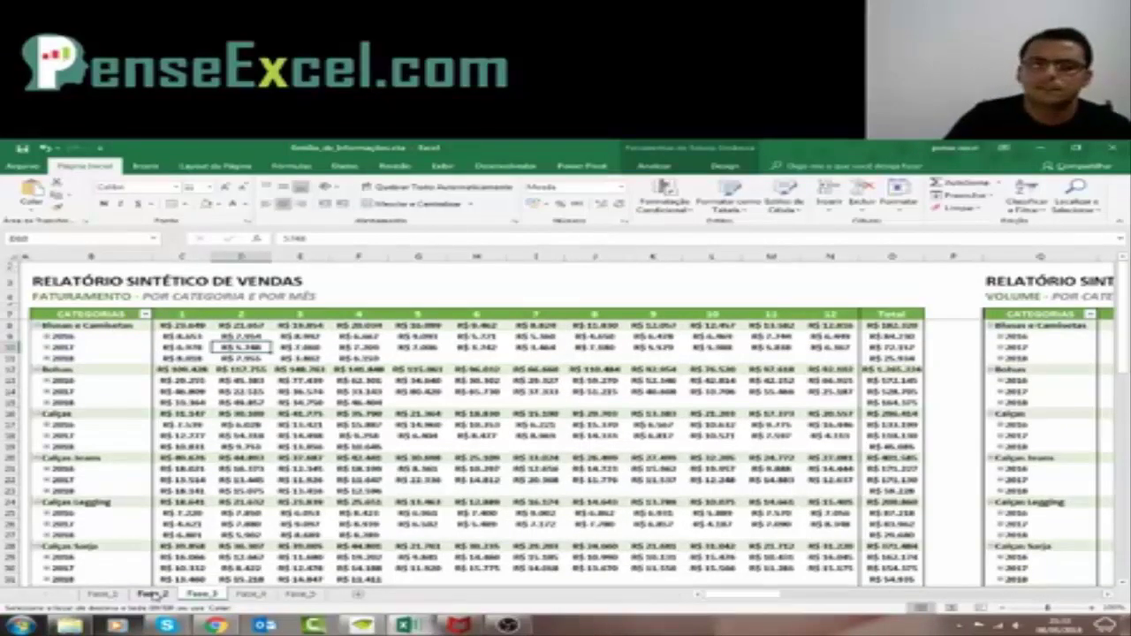
Compare the analytic sales report on Fase_2 with the monthly 2017 revenue of Blusas e Camisetas on Fase_3.
click(152, 594)
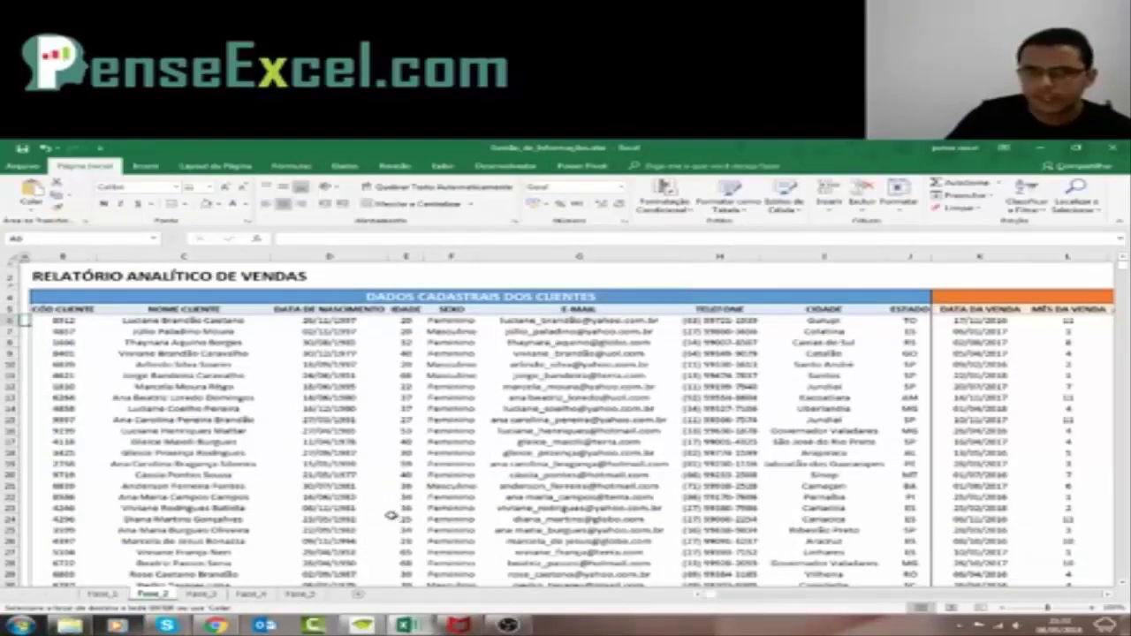
click(203, 595)
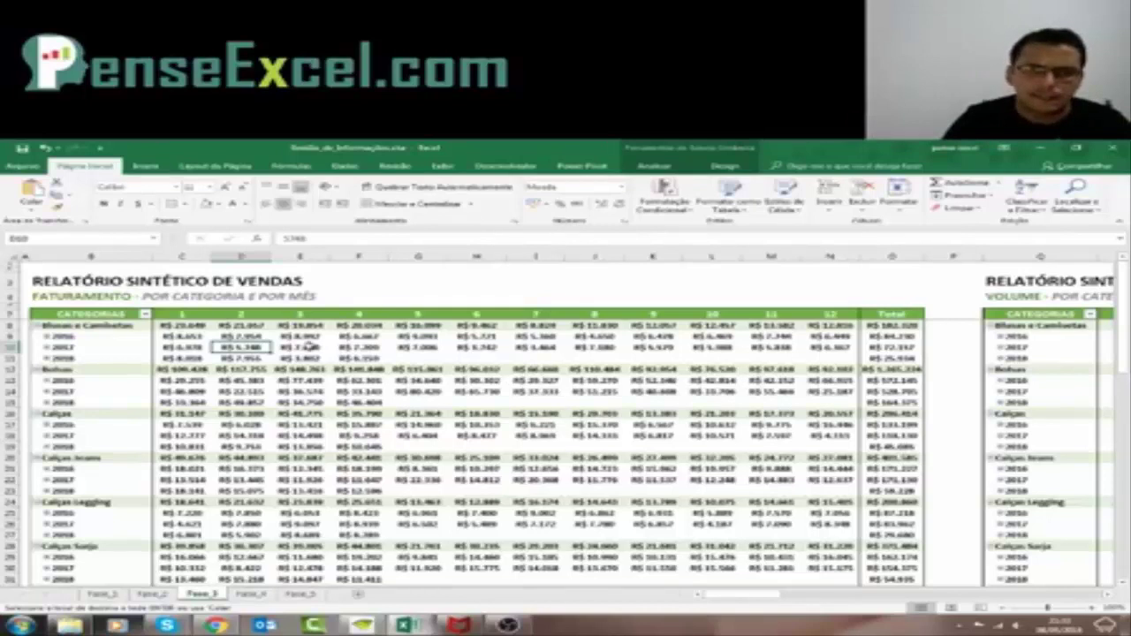
click(307, 347)
click(356, 347)
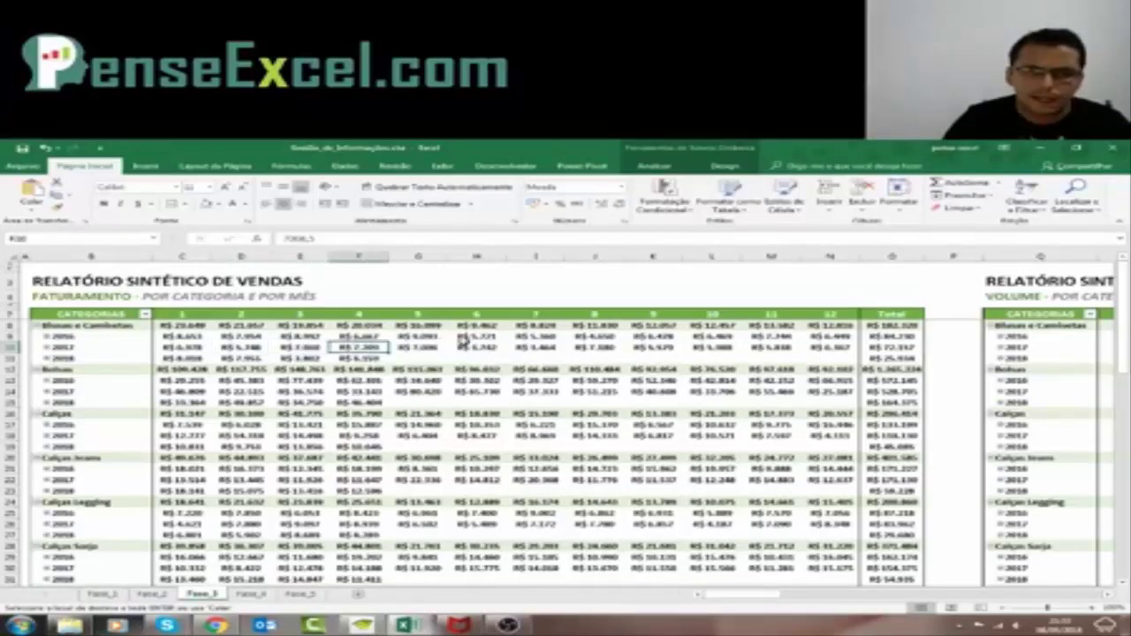
scroll(344, 385, down, 4)
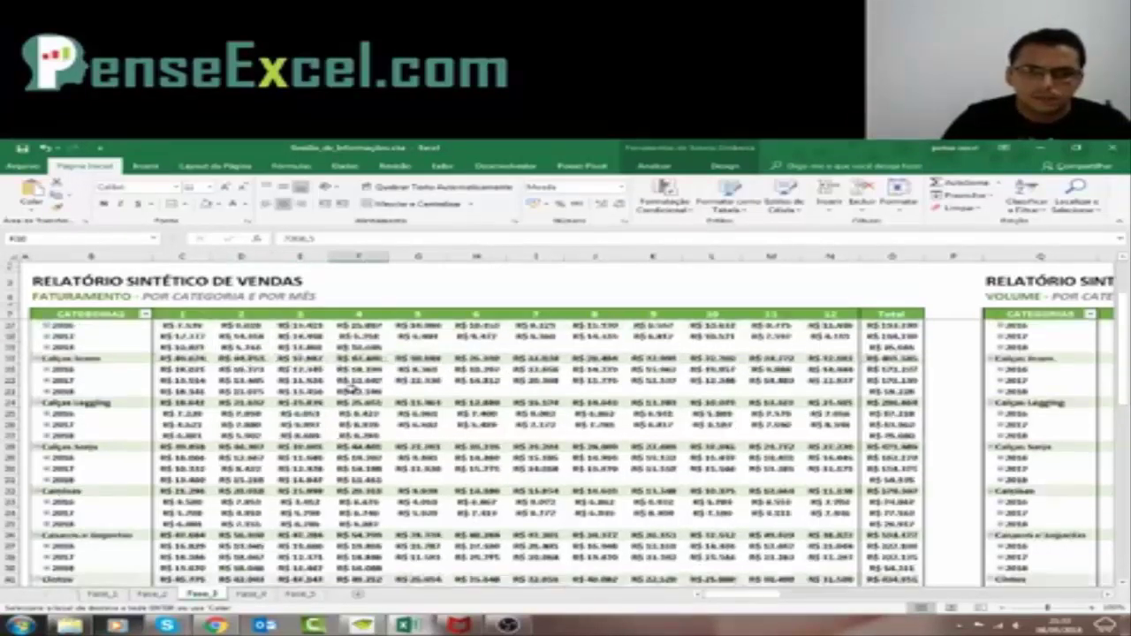
scroll(609, 415, up, 4)
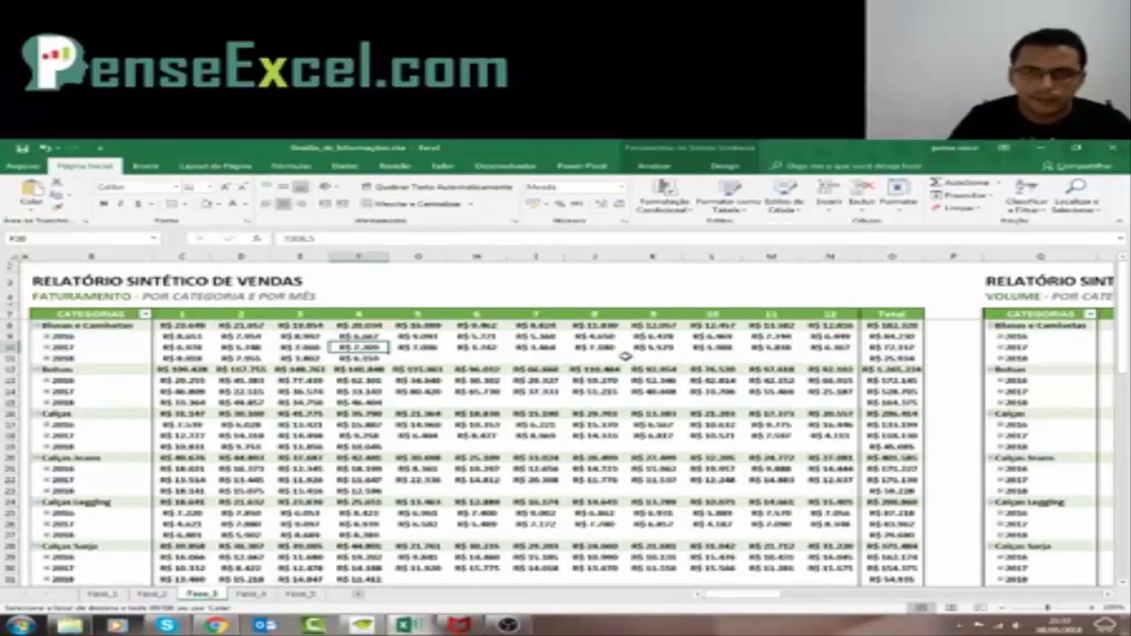
Examine the sales volume by category and month in the VOLUME table of the synthetic report on Fase_3.
key(Right)
key(Right)
key(Right)
key(Right)
key(Right)
key(Right)
key(Right)
key(Right)
key(Right)
key(Right)
key(Right)
key(Right)
key(Right)
key(Right)
key(Right)
key(Right)
key(Right)
key(Right)
key(Right)
key(Right)
key(Right)
key(Right)
key(Right)
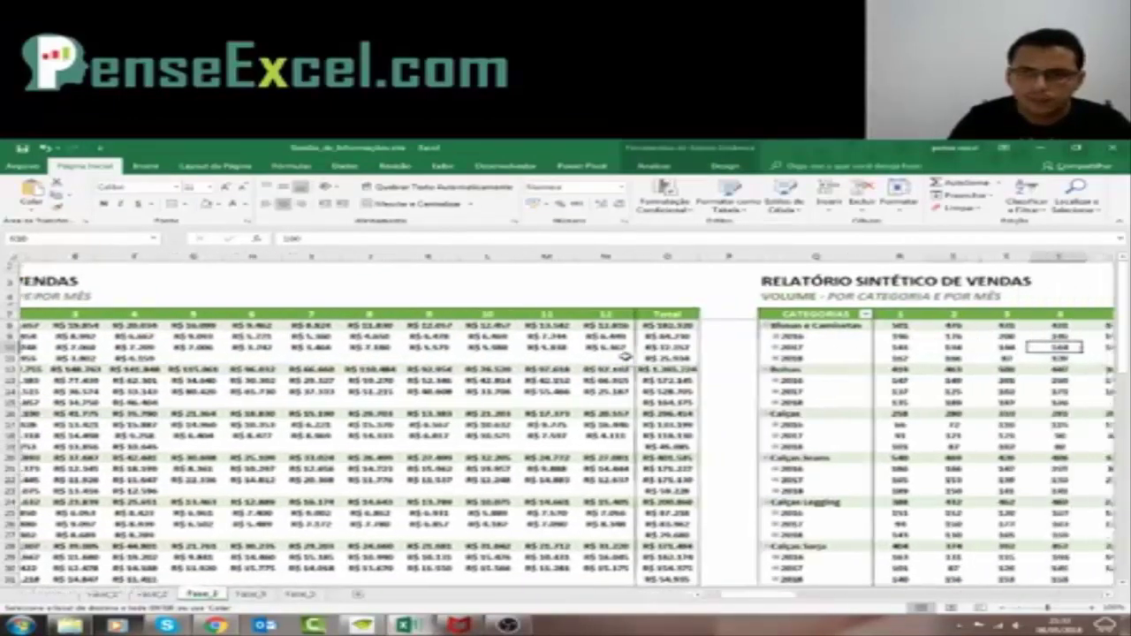
key(Right)
key(Right)
key(Right)
key(Right)
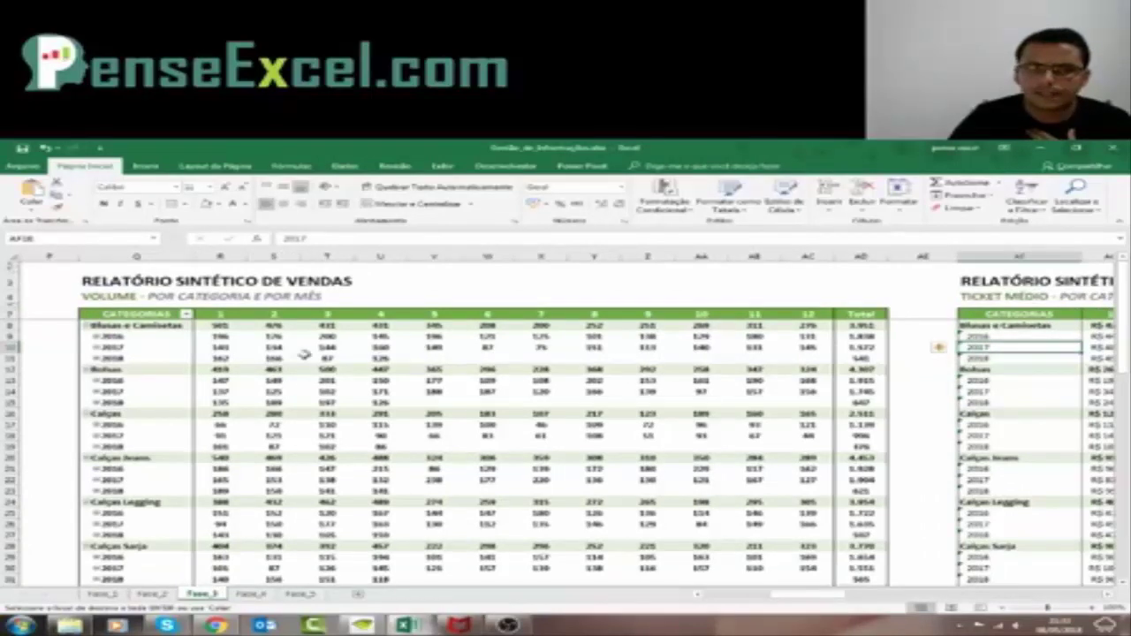
Examine the average ticket by category and month in the TICKET MÉDIO table and compare it with the FATURAMENTO table.
key(Right)
key(Right)
key(Right)
key(Right)
key(Right)
key(Right)
key(Right)
key(Right)
key(Right)
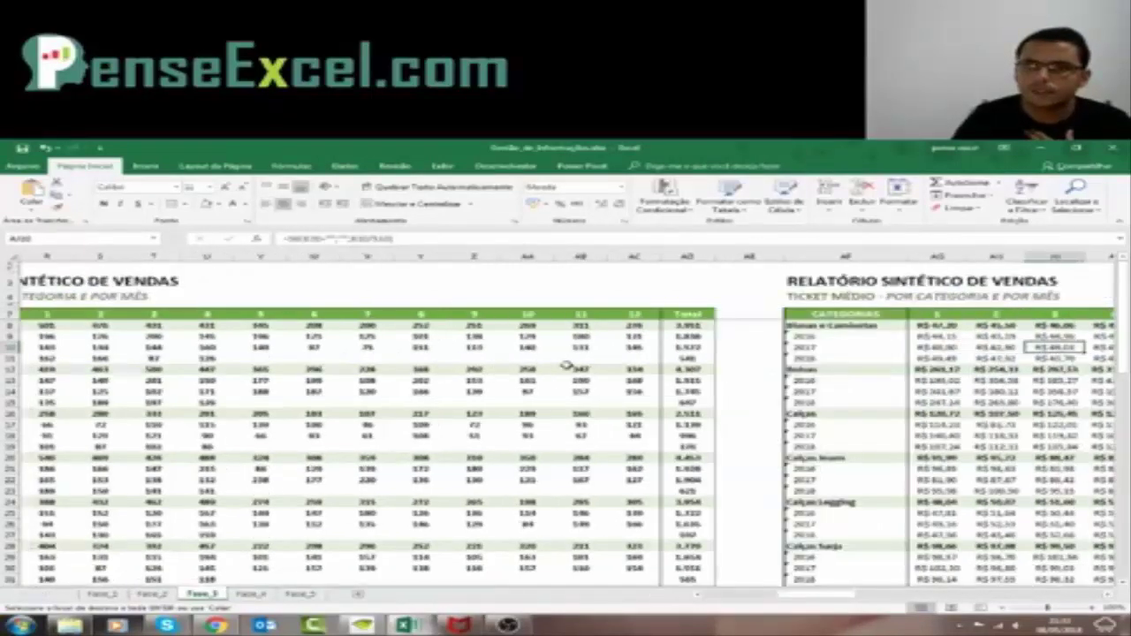
key(Right)
key(Right)
key(Right)
key(Right)
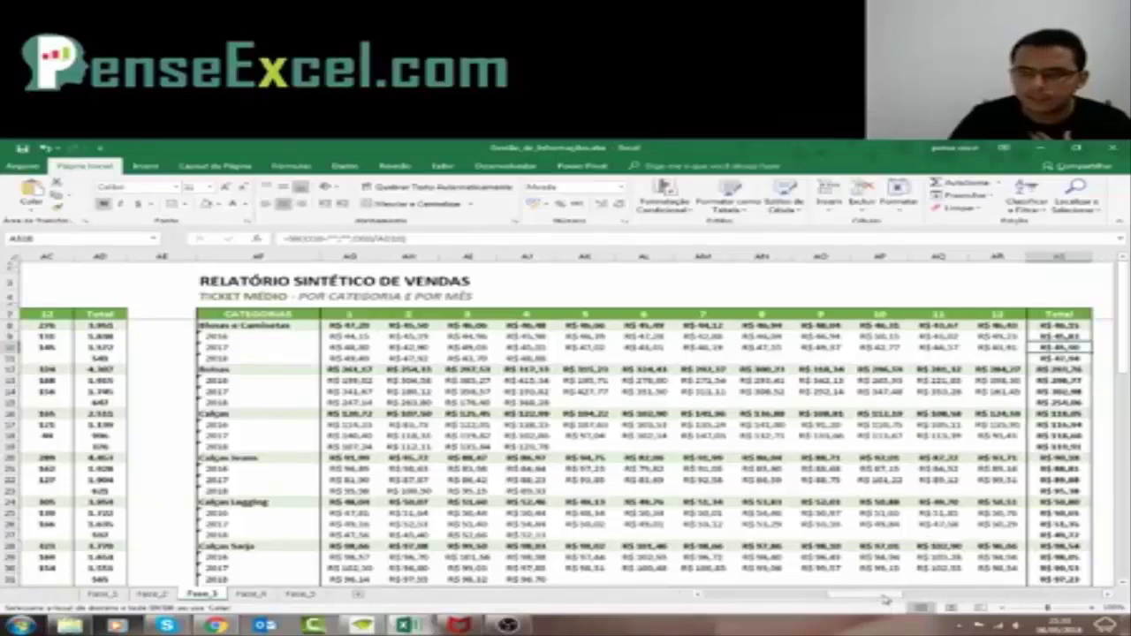
drag(883, 603, 730, 605)
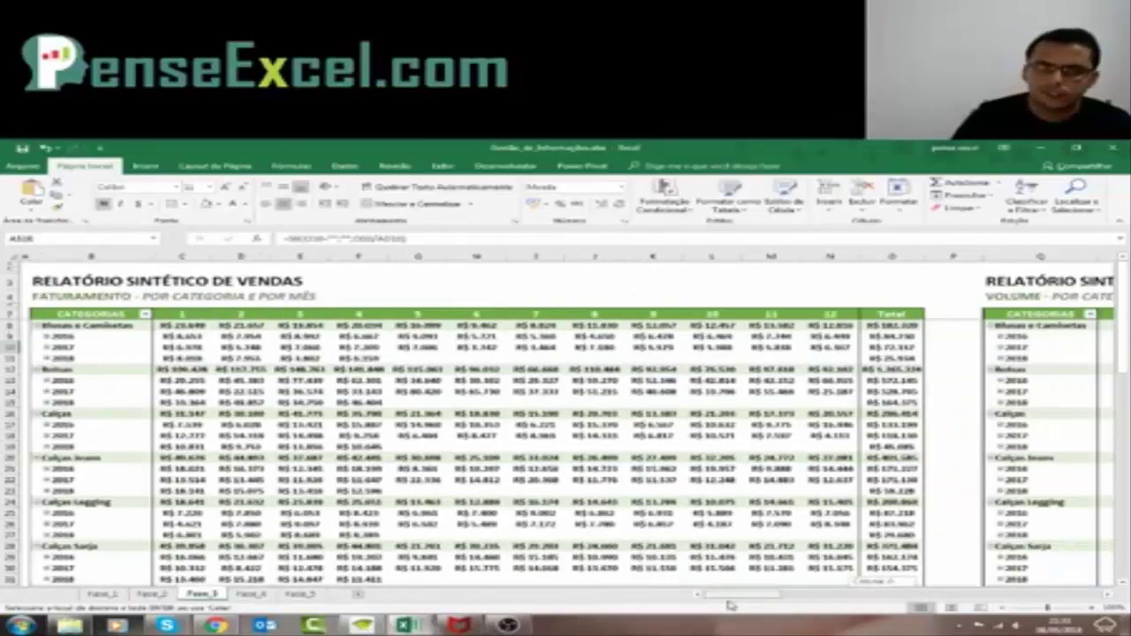
mouse_move(841, 517)
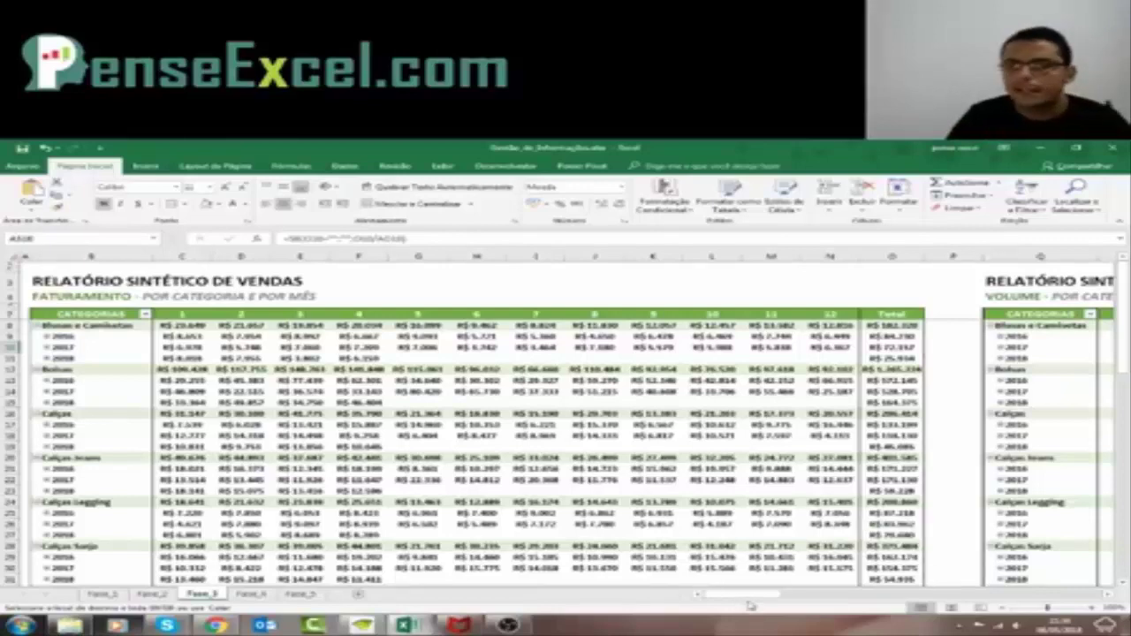
drag(785, 602, 892, 599)
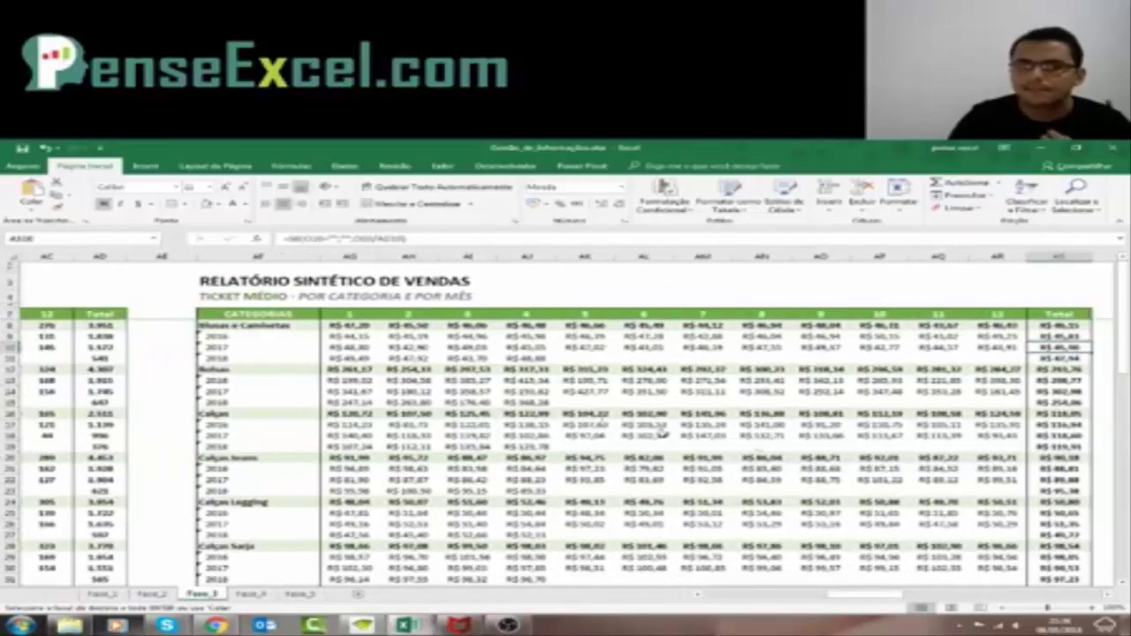
Examine the TICKET MÉDIO values from the 2016 figures of Blusas e Camisetas down to the total and growth rows.
click(353, 336)
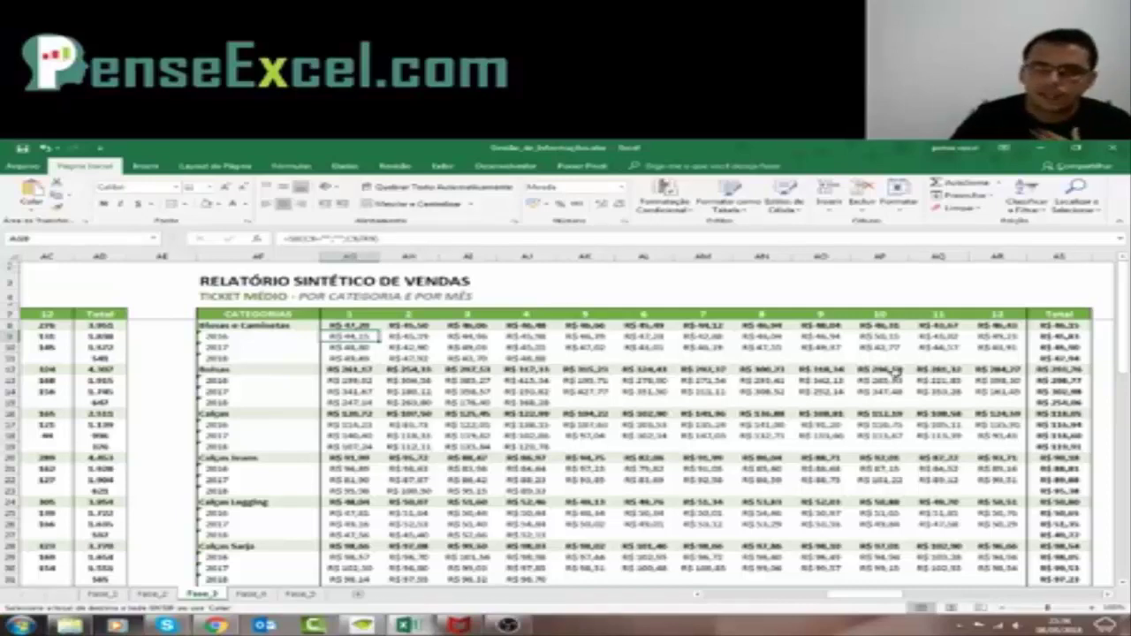
scroll(958, 413, down, 4)
scroll(958, 414, down, 2)
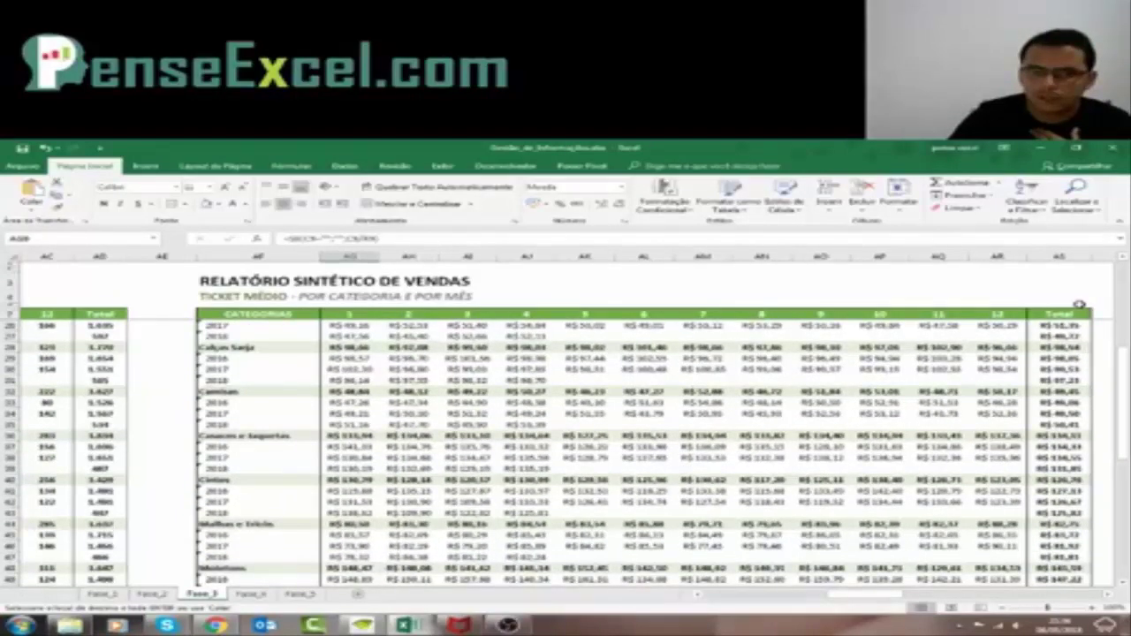
scroll(1079, 305, down, 8)
click(408, 402)
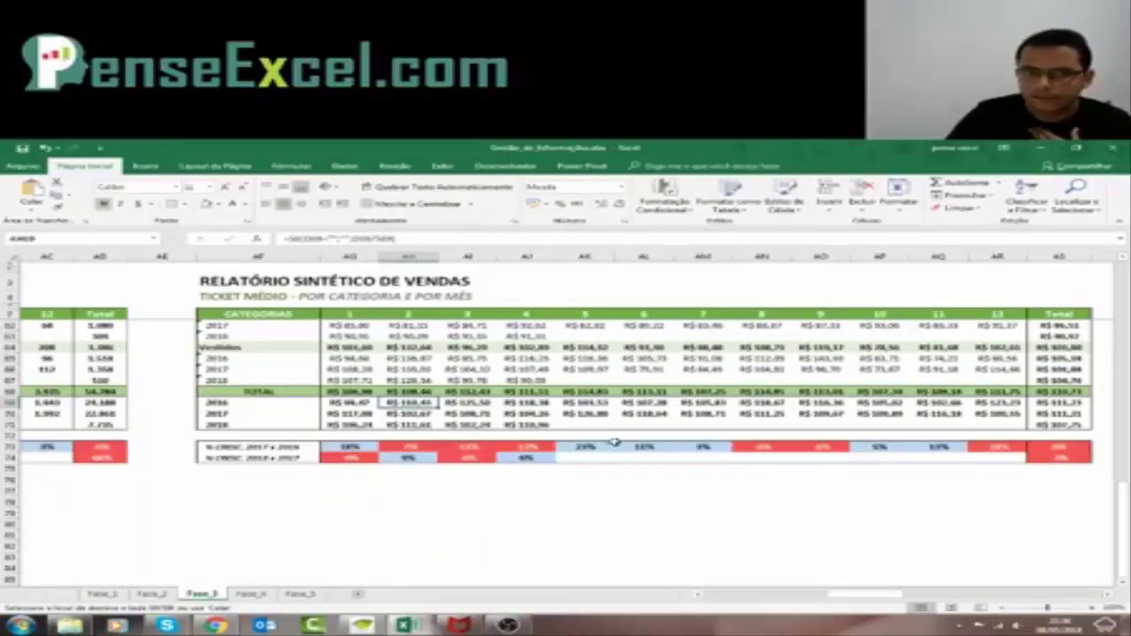
click(658, 368)
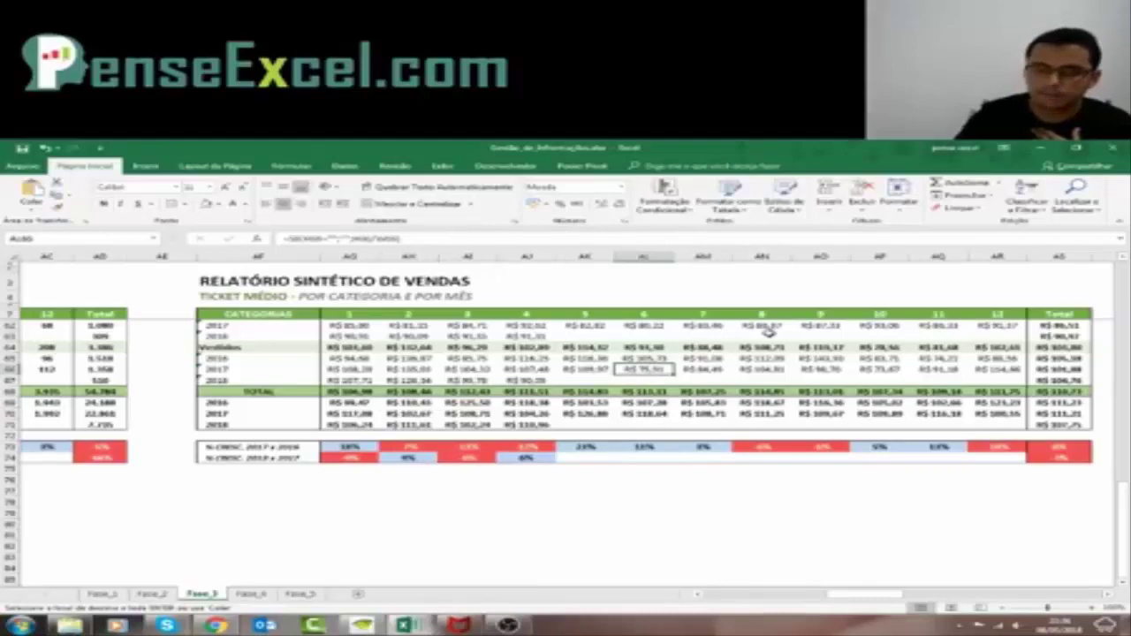
Go past the end of the TICKET MÉDIO table and return to the start of the FATURAMENTO table.
key(Page_Up)
key(Page_Up)
key(Right)
key(Right)
key(Right)
key(Right)
key(Right)
key(Right)
key(Right)
key(Right)
key(Right)
key(Right)
key(Right)
key(Right)
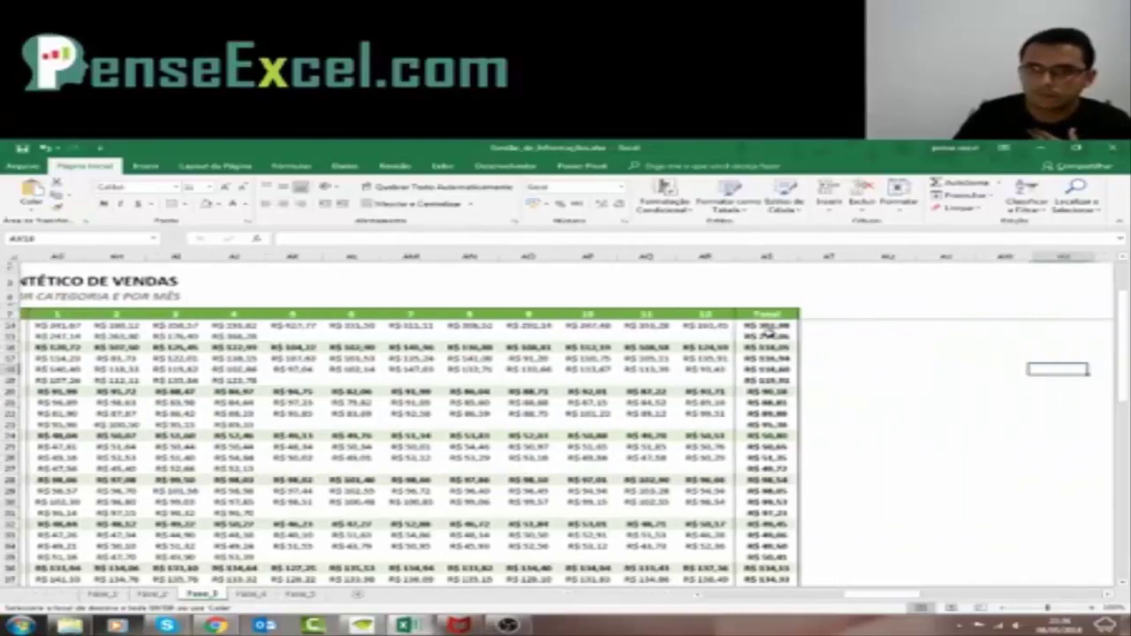
key(Right)
key(Home)
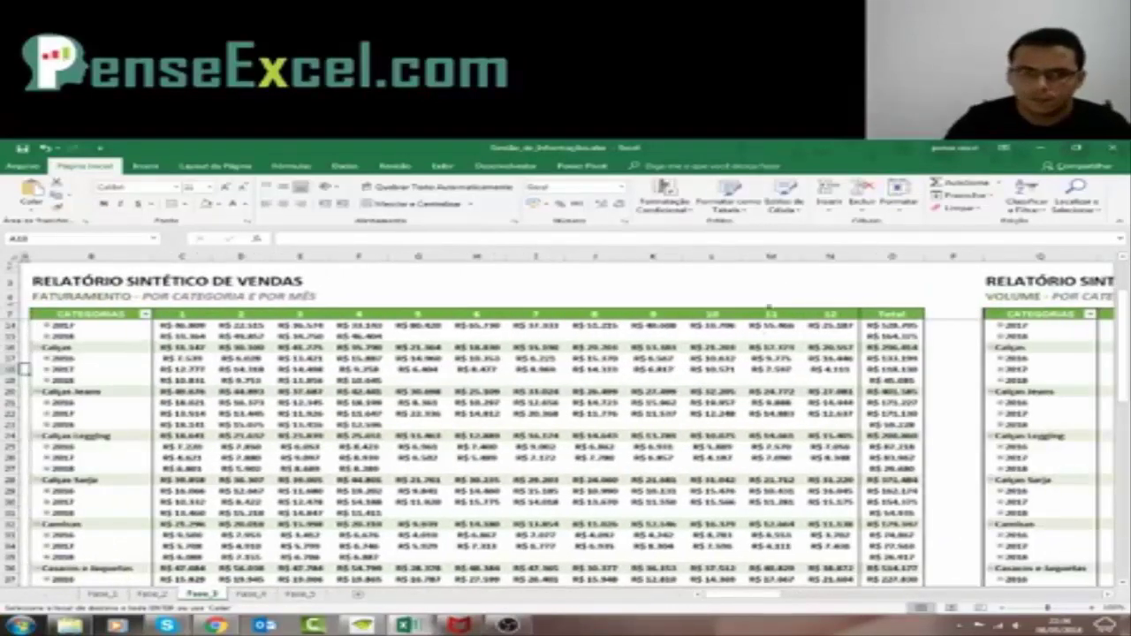
Examine the monthly growth rows for 2017 x 2016 and 2018 x 2017 below the totals of the FATURAMENTO table.
scroll(333, 394, down, 14)
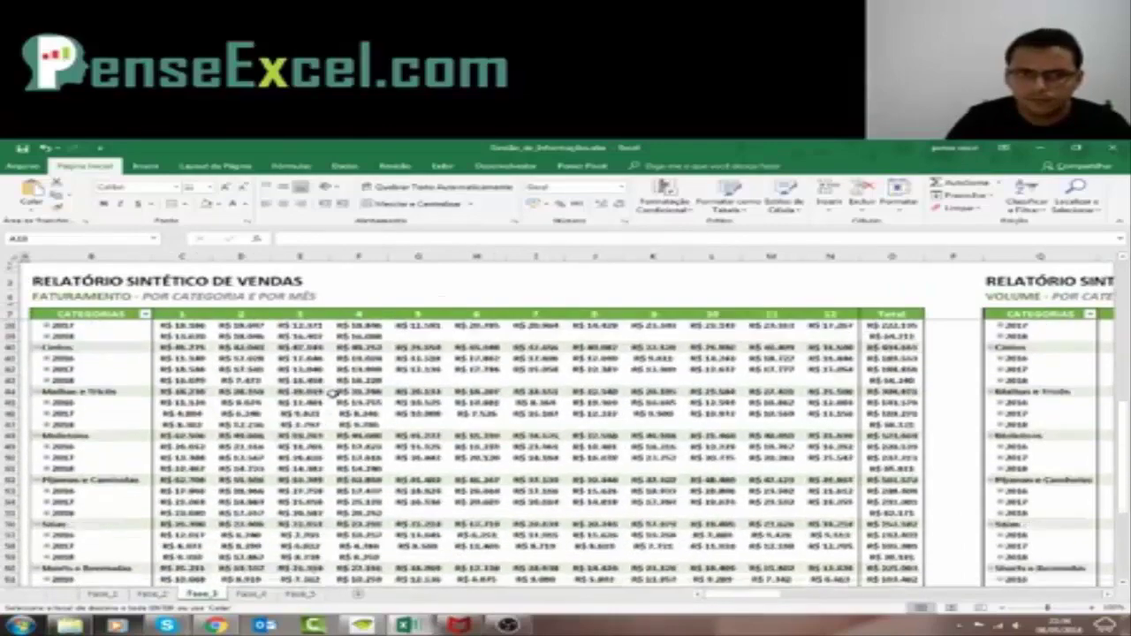
click(408, 514)
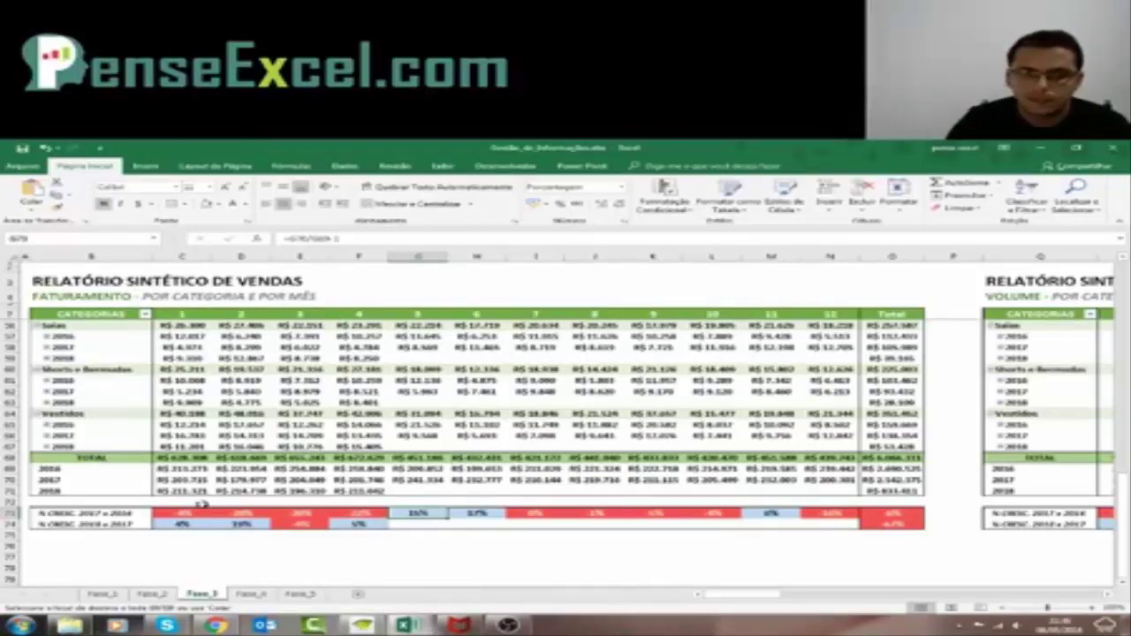
click(194, 510)
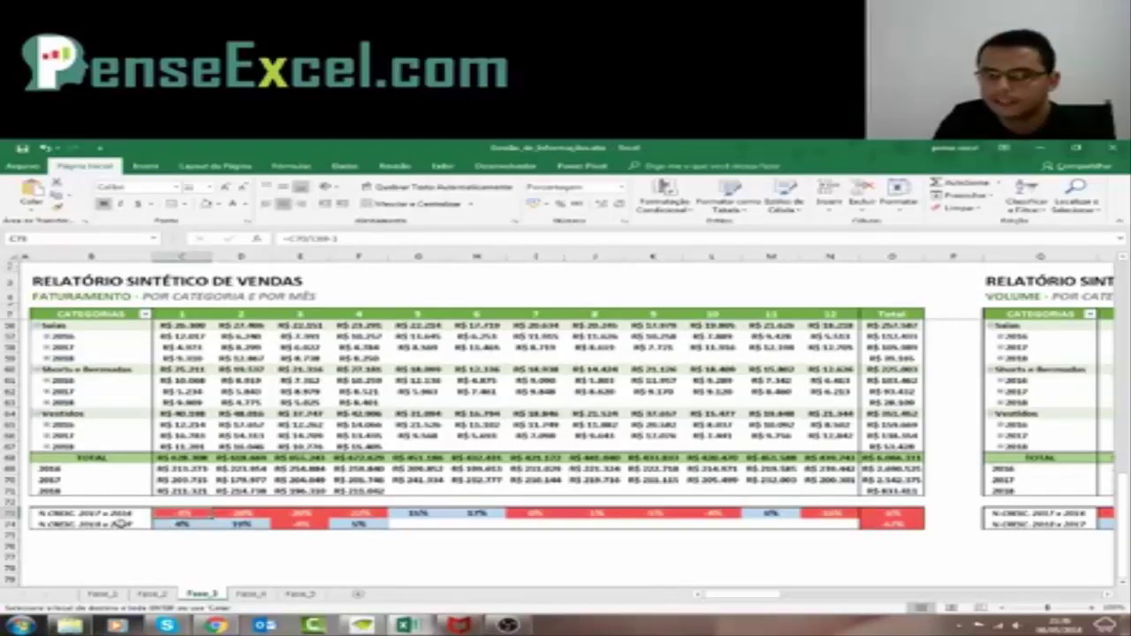
click(9, 513)
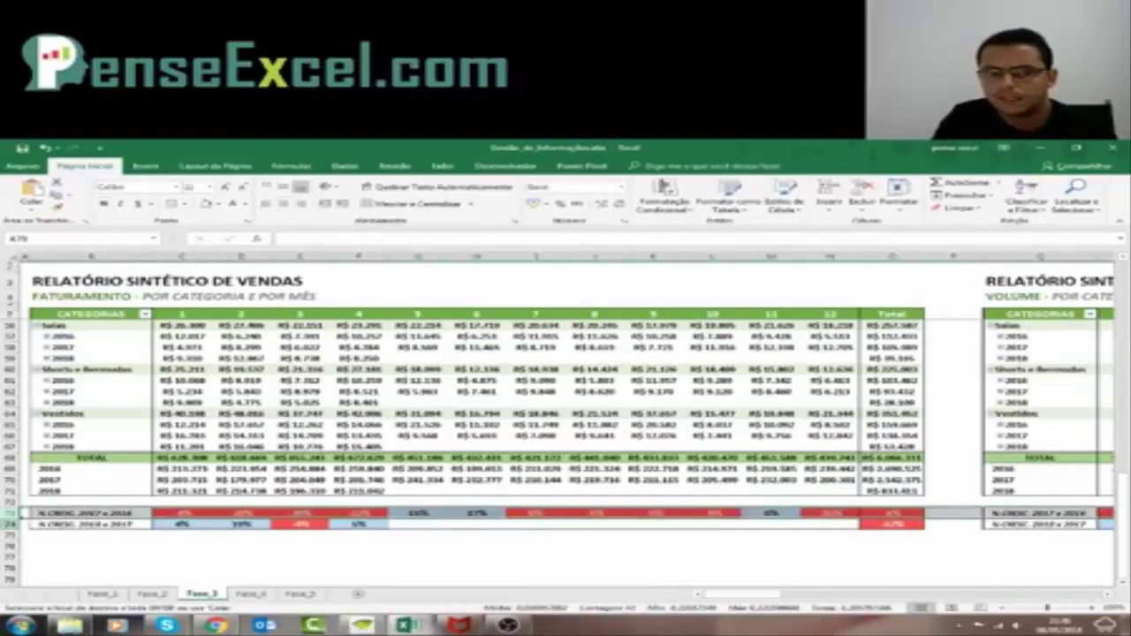
click(177, 524)
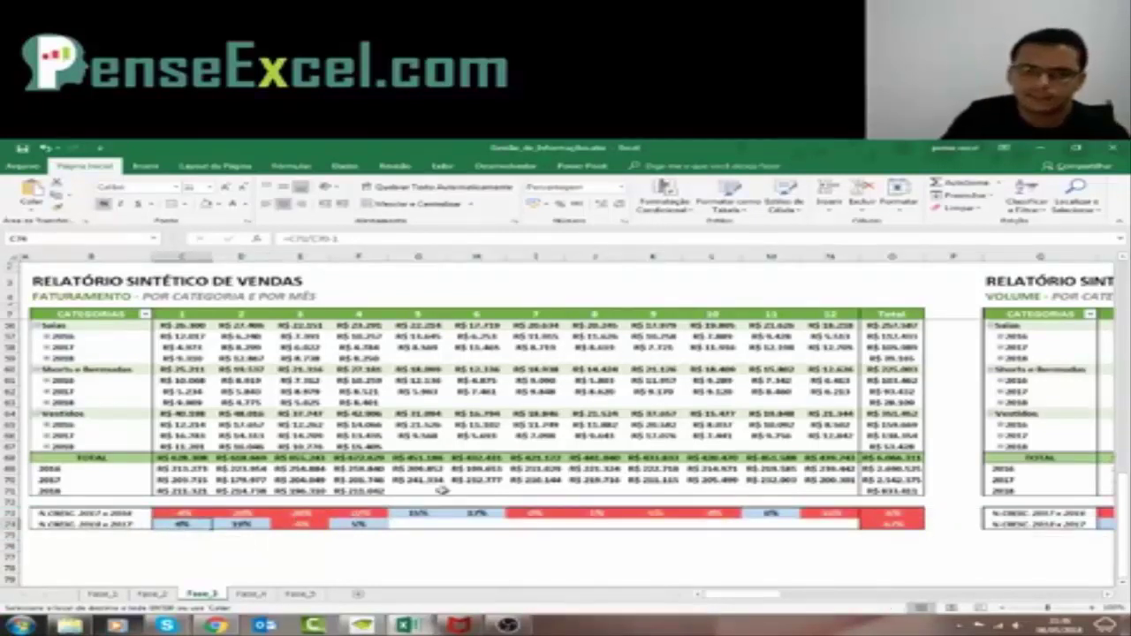
click(353, 524)
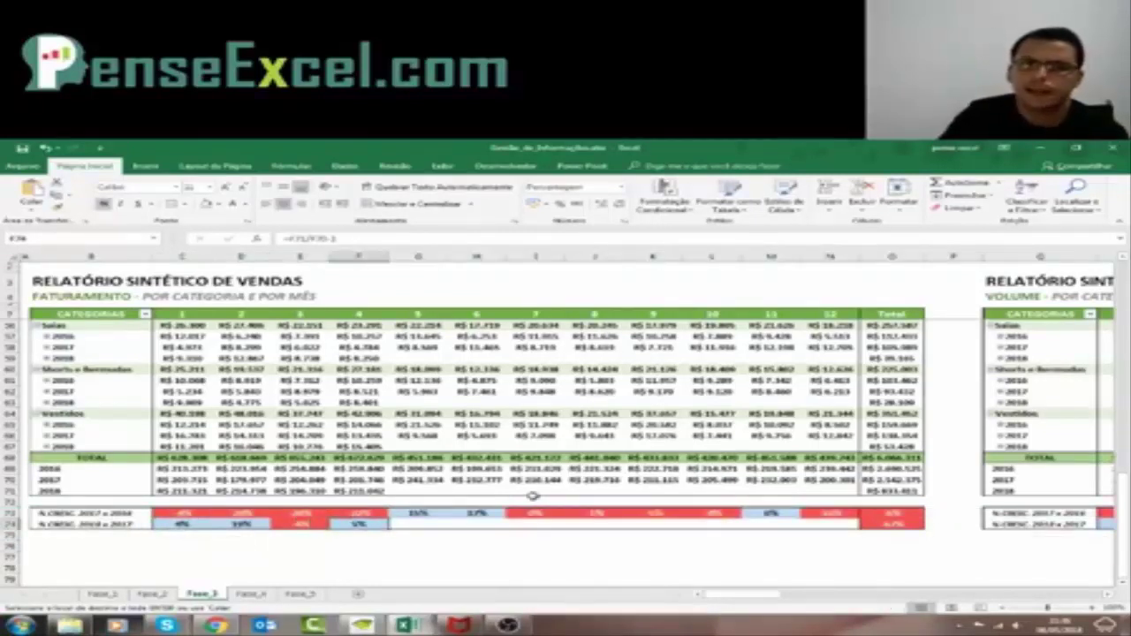
click(408, 525)
click(345, 523)
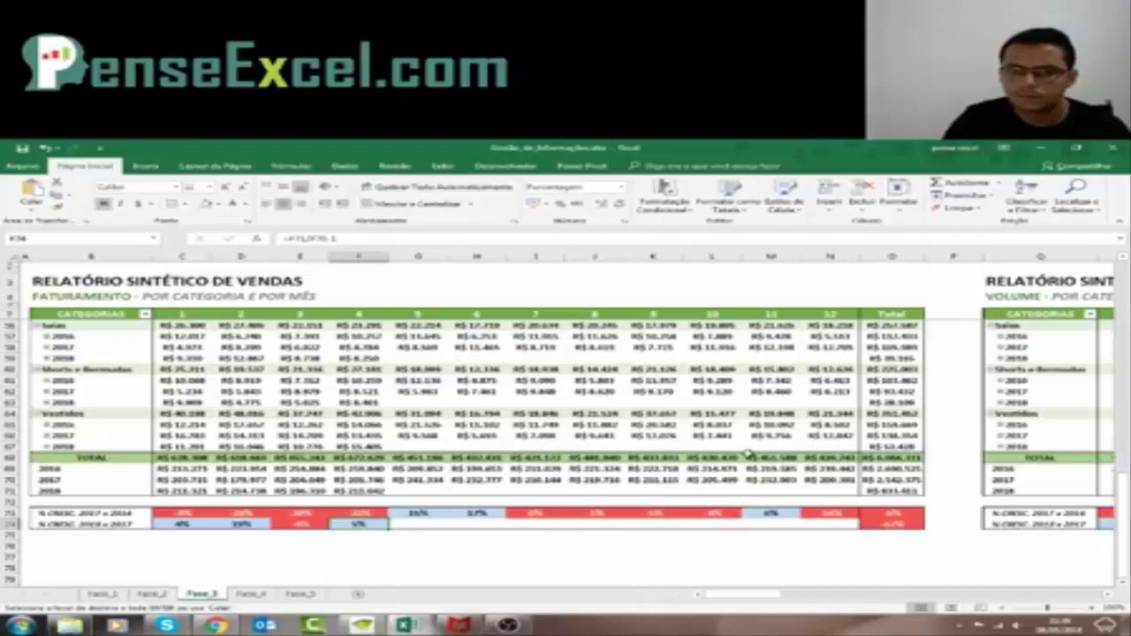
click(764, 447)
click(537, 512)
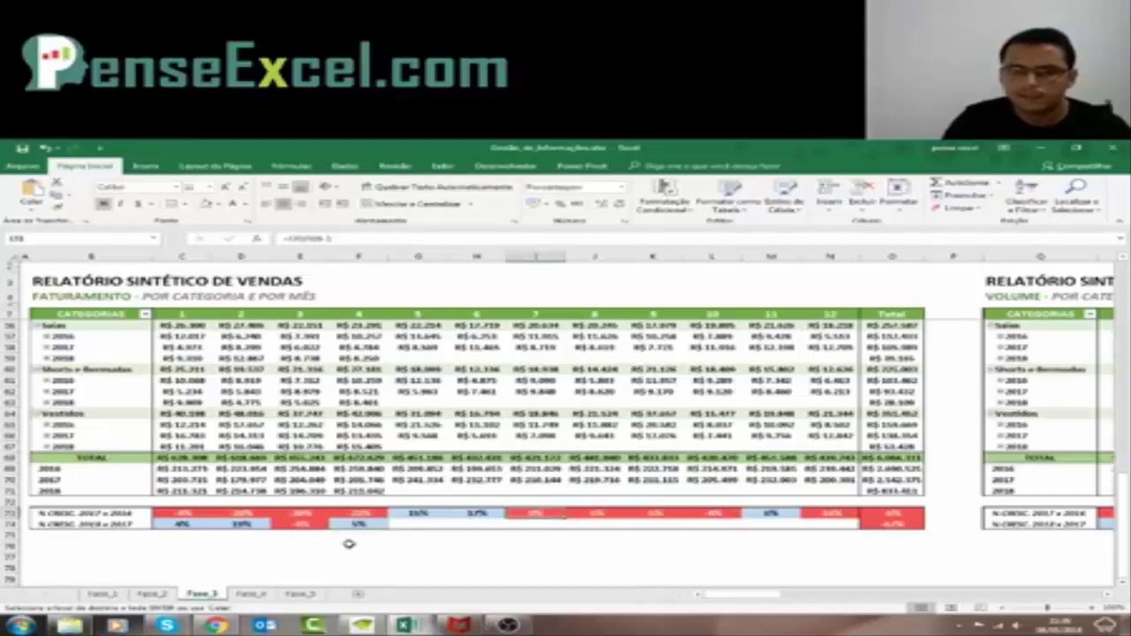
click(181, 511)
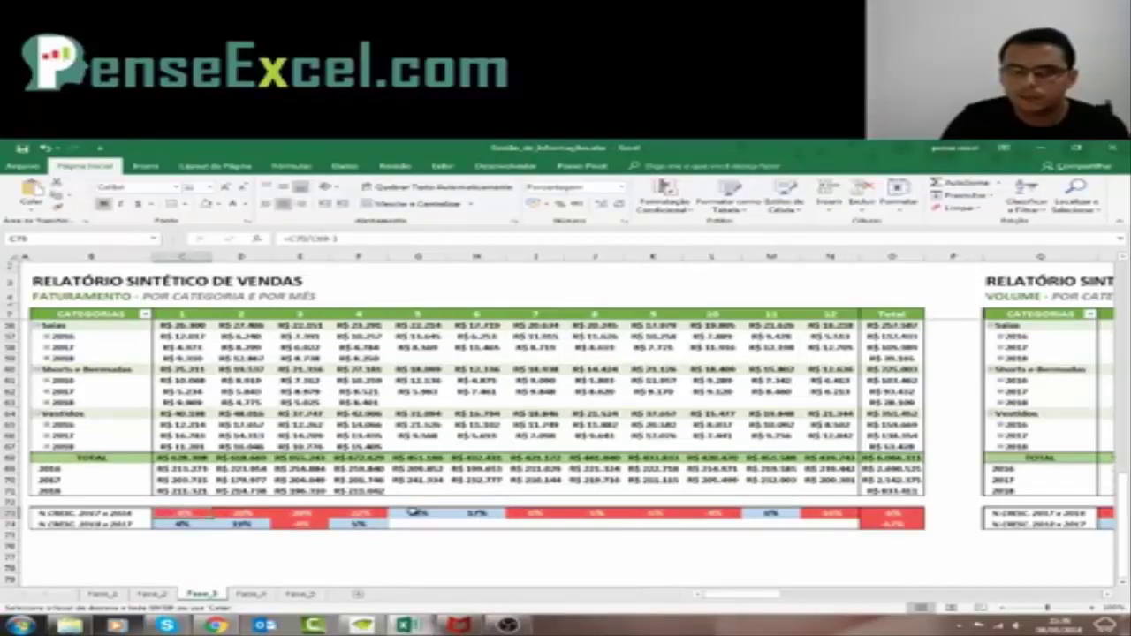
click(90, 513)
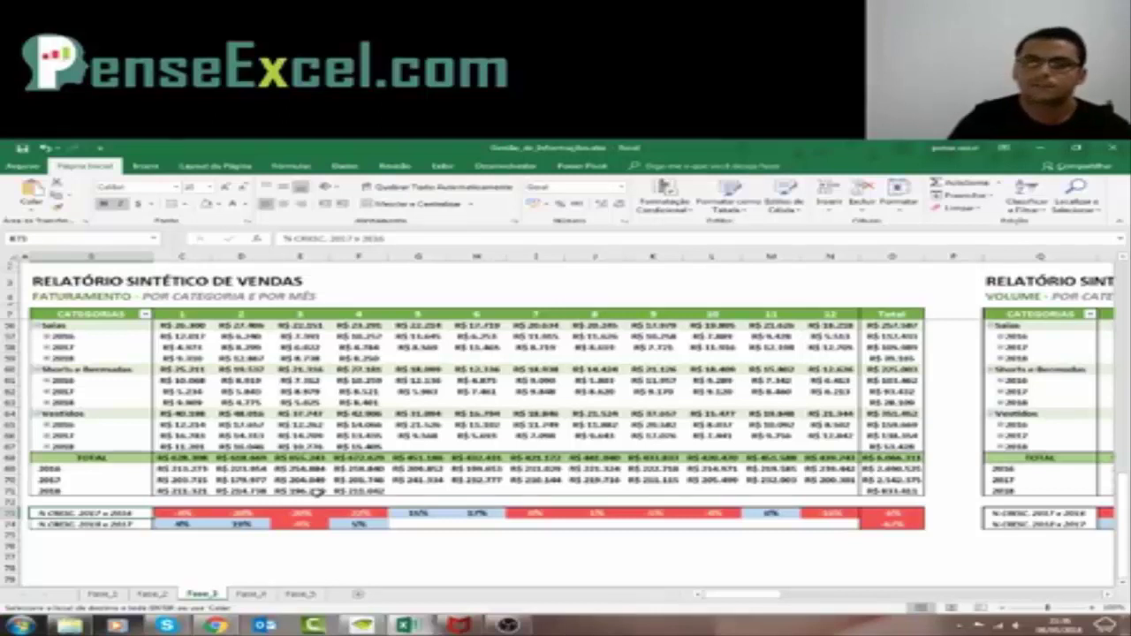
Examine FATURAMENTO growth for 2017 x 2016 in months 5, 6 and 11, and for 2018 x 2017 in months 1 and 4.
click(420, 512)
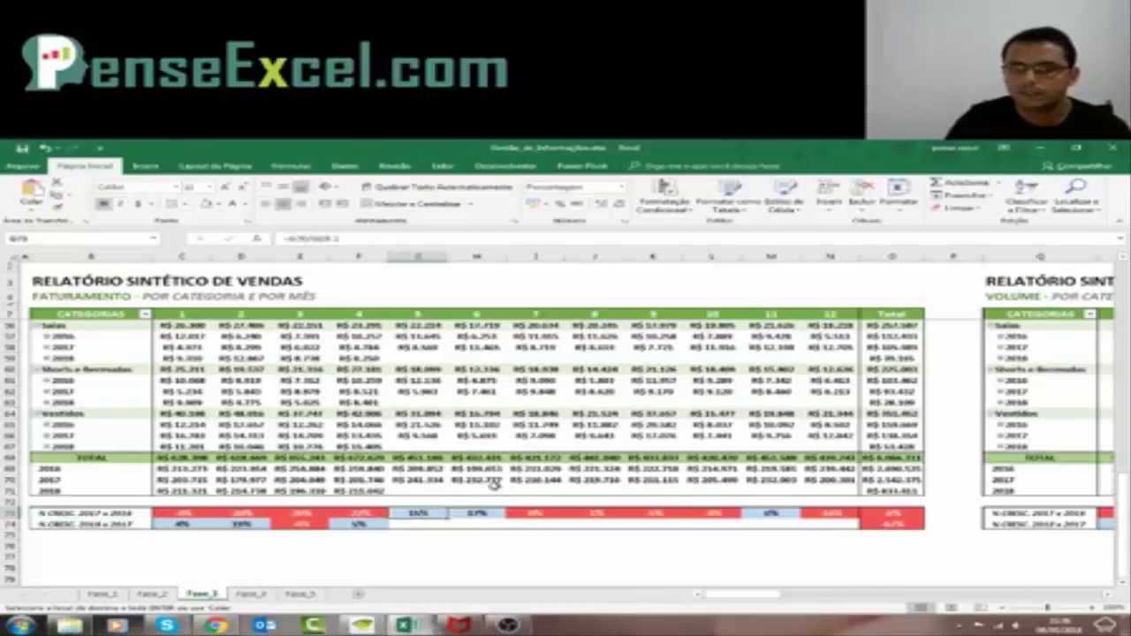
click(473, 514)
click(790, 512)
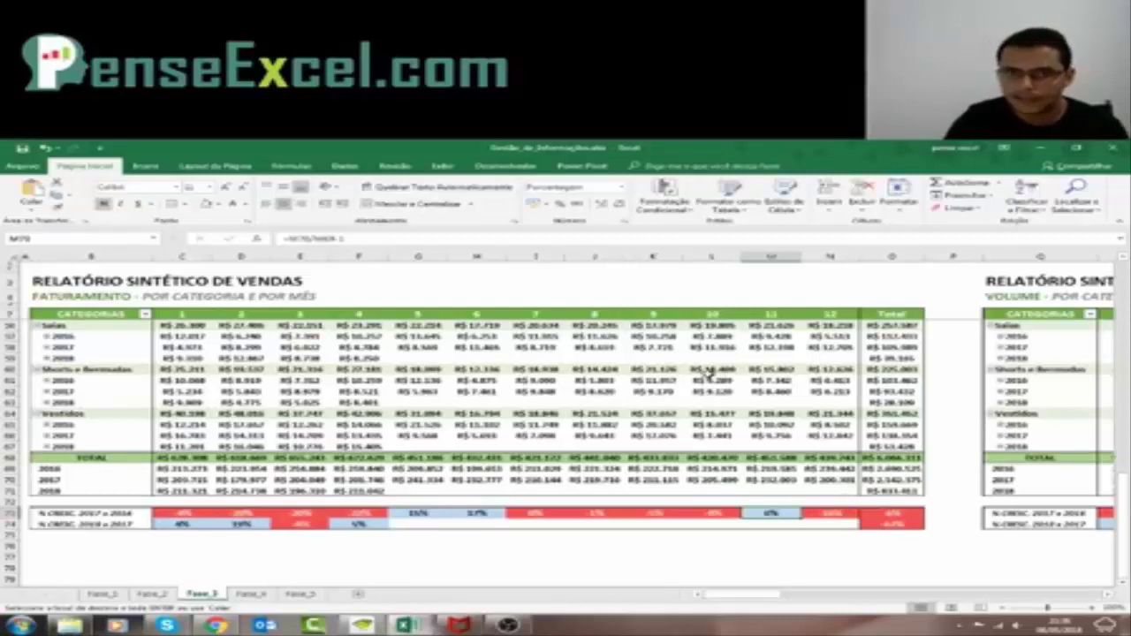
click(189, 525)
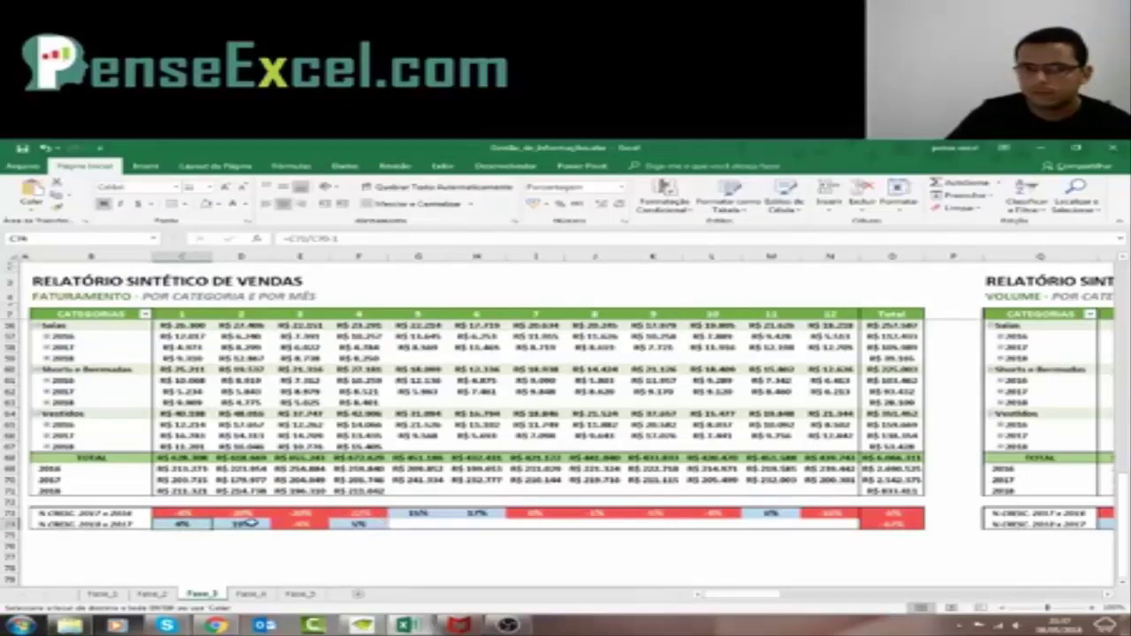
click(377, 524)
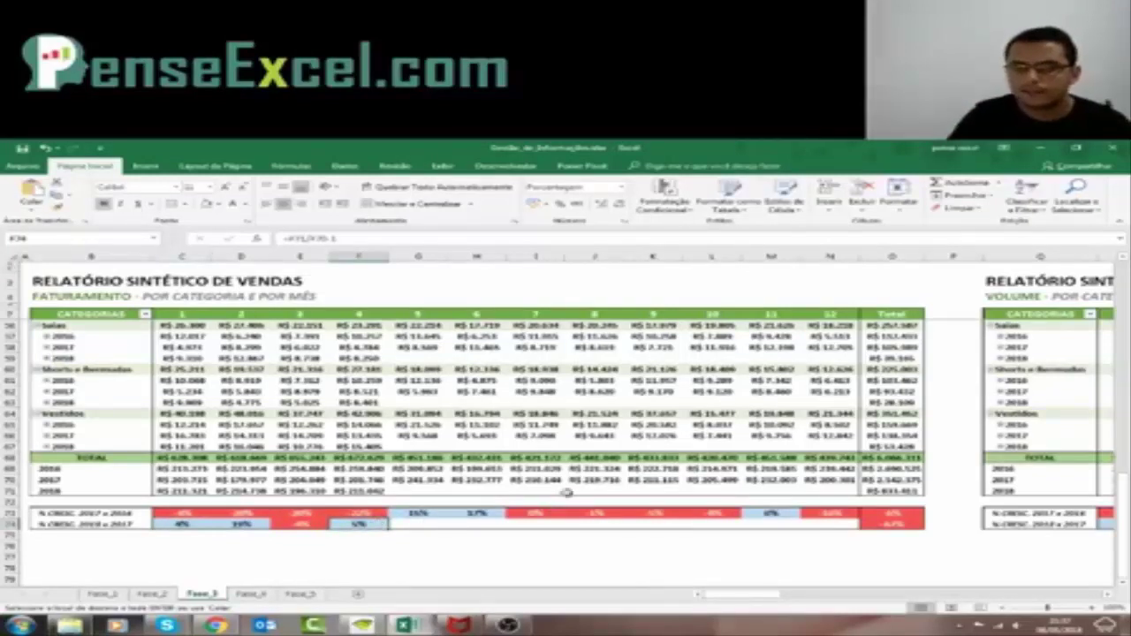
Follow the 2018 x 2017 growth row from the FATURAMENTO table across to the end of the VOLUME table.
key(Right)
key(Right)
key(Right)
key(Right)
key(Right)
key(Right)
key(Right)
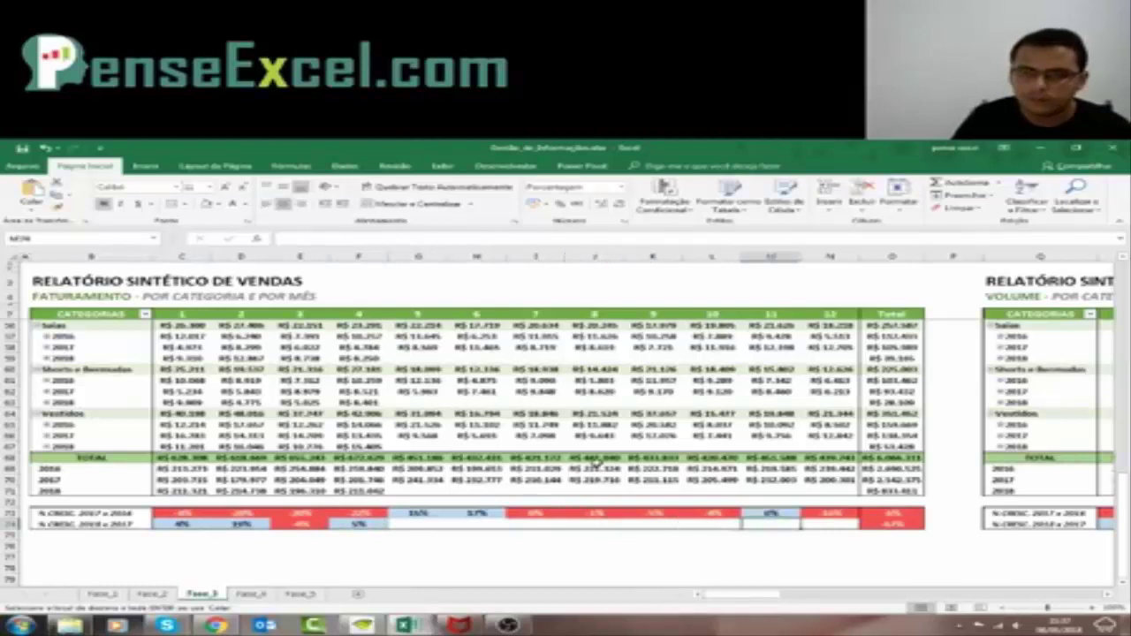
key(Right)
key(Right)
key(Right)
key(Right)
key(Right)
key(Right)
key(Right)
key(Right)
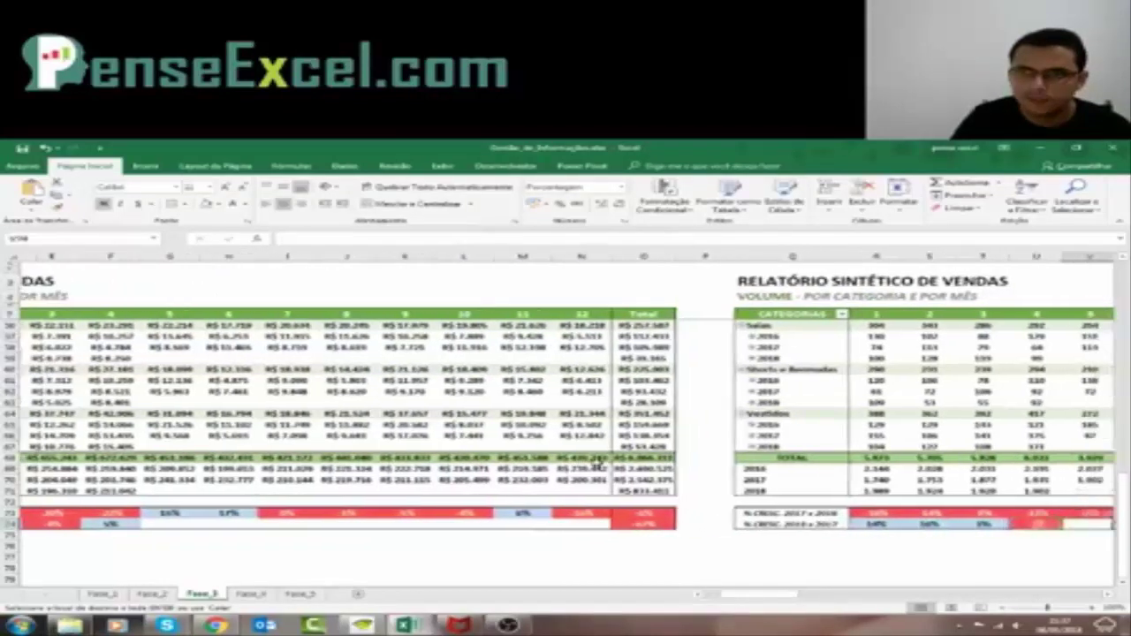
key(Right)
key(Right)
key(Right)
key(Right)
key(Right)
key(Right)
key(Right)
key(Right)
key(Right)
key(Right)
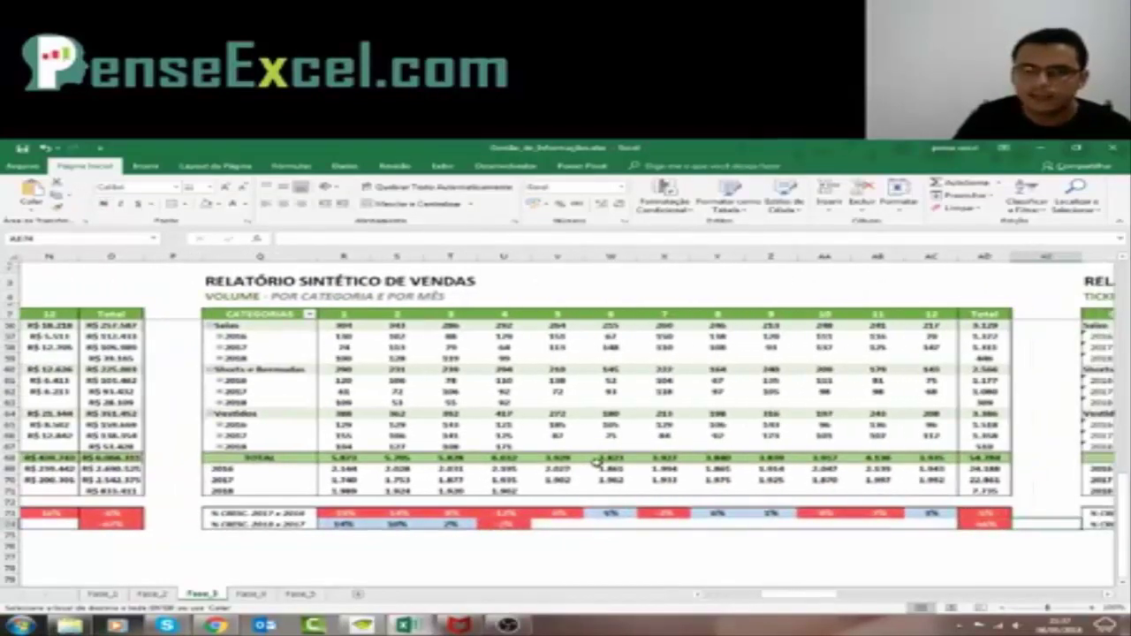
Examine the 2017 x 2016 growth of VOLUME in months 1, 6, 8, 9 and 12 against the FATURAMENTO growth rows.
click(246, 511)
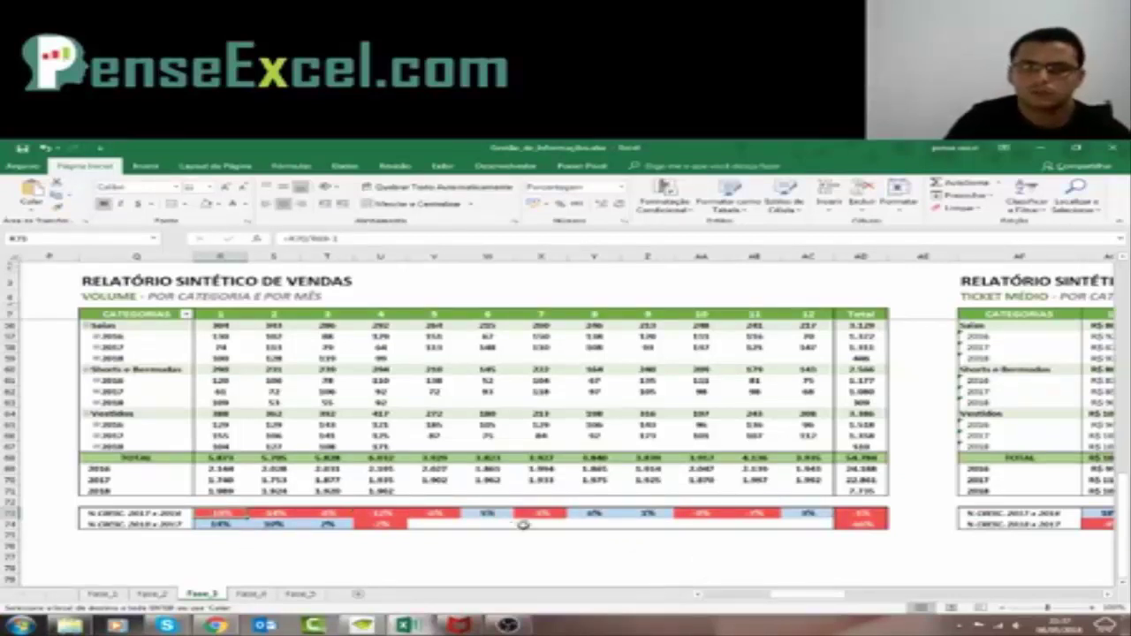
drag(791, 601, 728, 598)
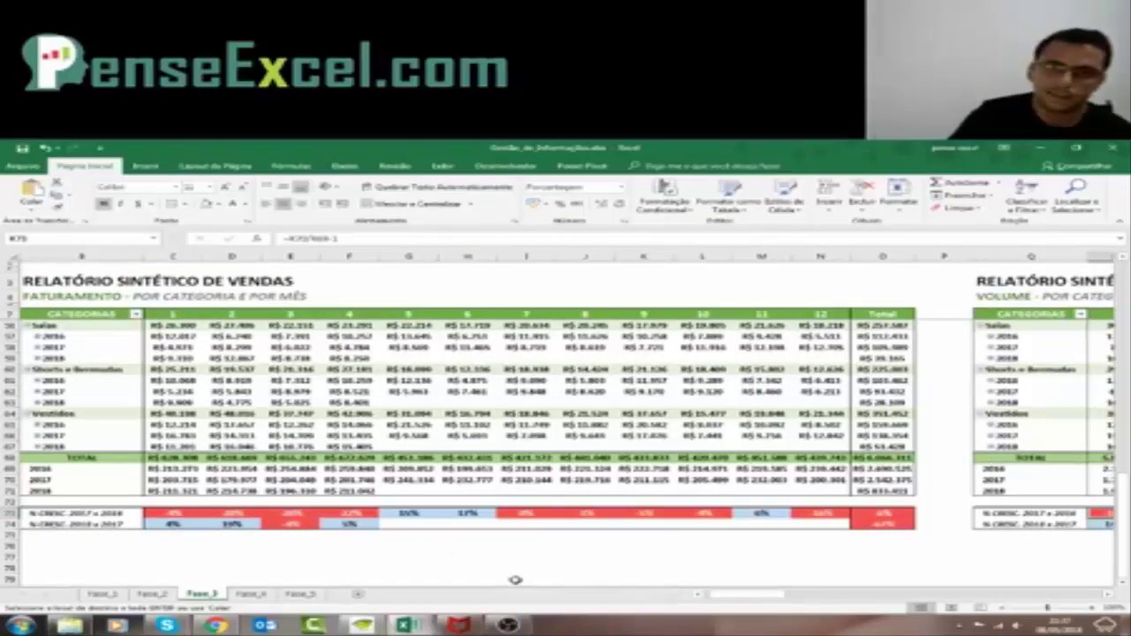
drag(758, 601, 825, 557)
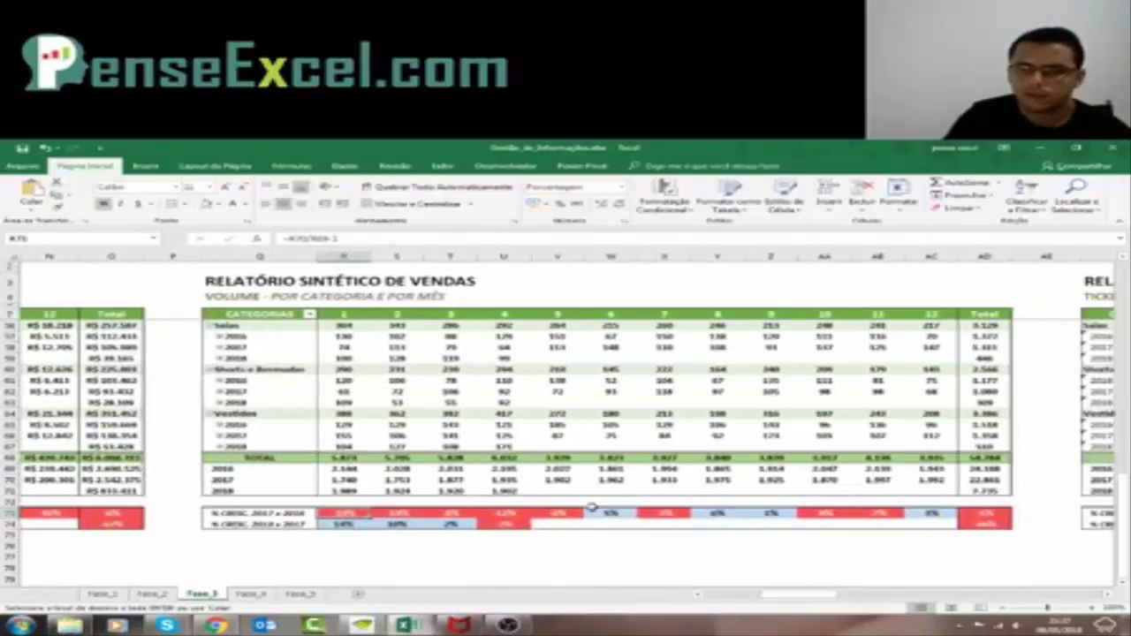
click(593, 509)
click(717, 513)
click(762, 511)
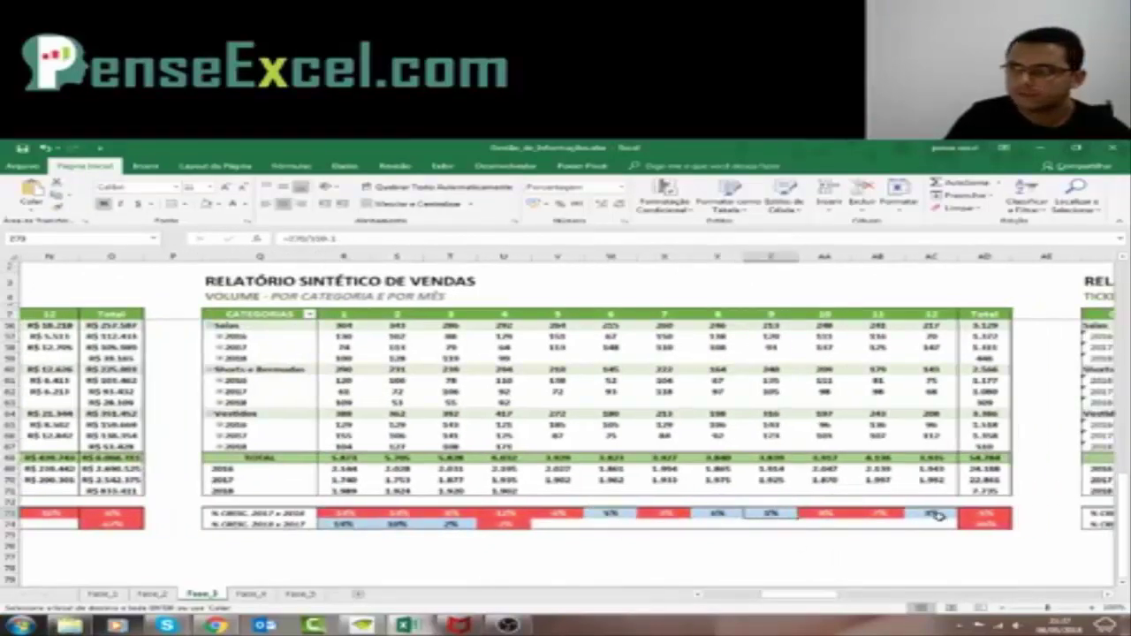
click(937, 515)
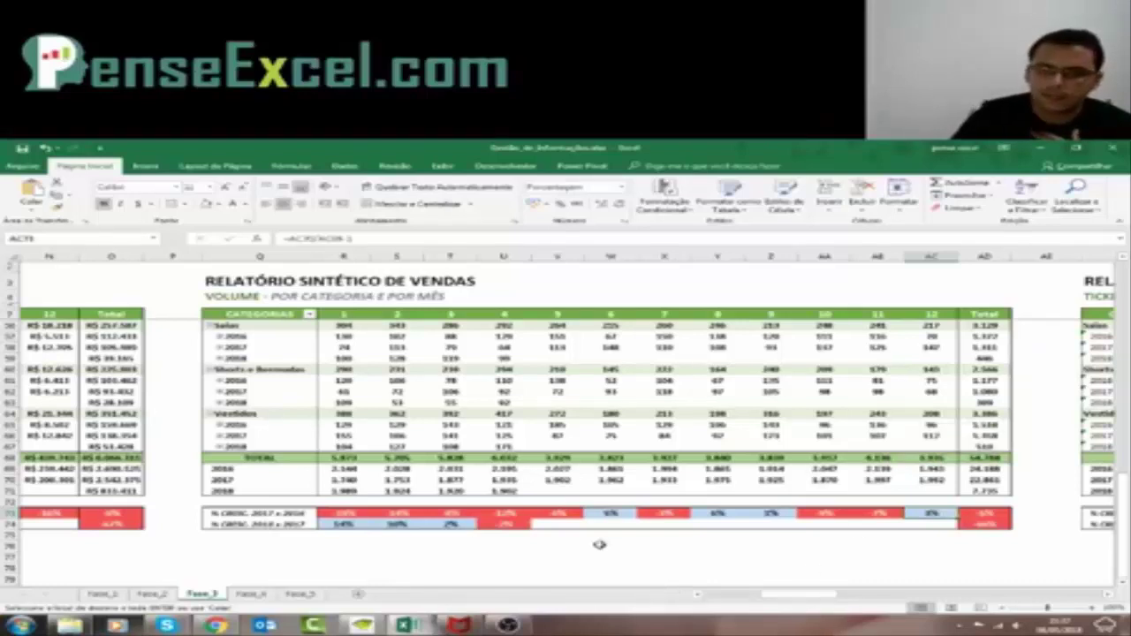
Examine the 2018 x 2017 growth of VOLUME for months 1 to 4.
drag(340, 524, 503, 524)
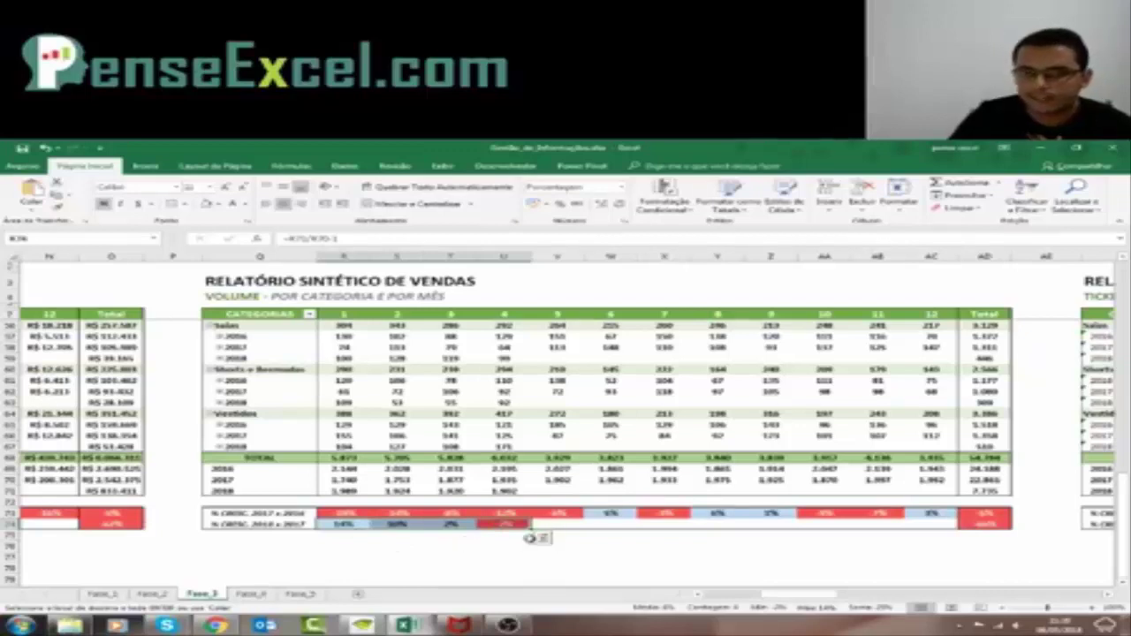
click(441, 527)
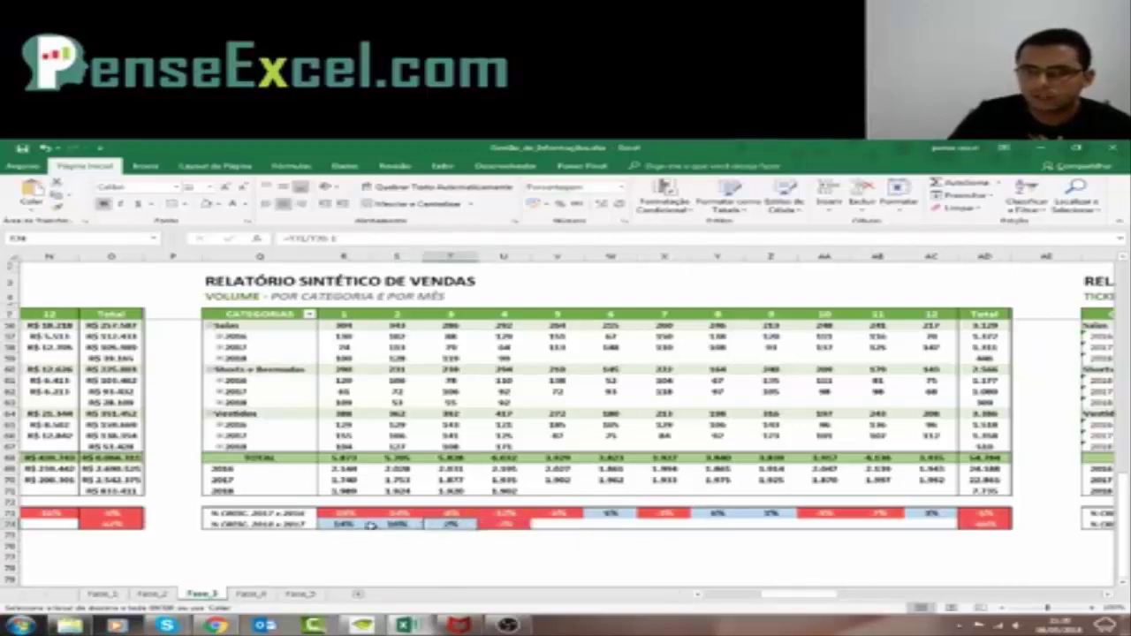
drag(371, 527, 452, 526)
mouse_move(769, 595)
mouse_down()
mouse_move(707, 599)
mouse_move(771, 599)
mouse_up()
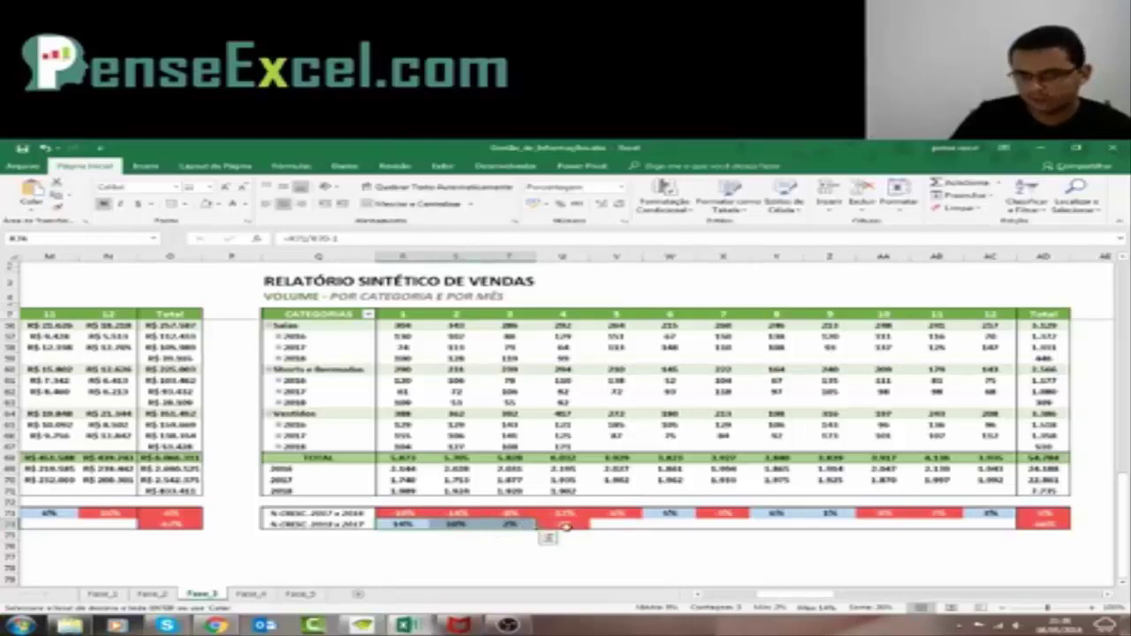
click(566, 526)
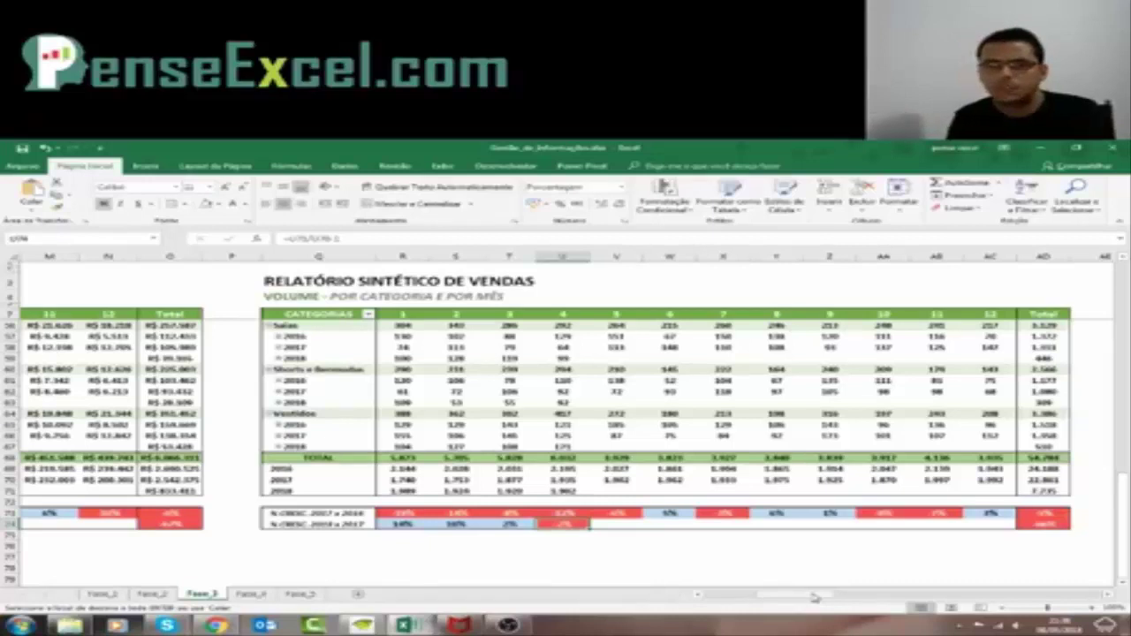
Return to the FATURAMENTO table and examine its 2018 x 2017 growth in months 3 and 4.
drag(805, 598, 750, 598)
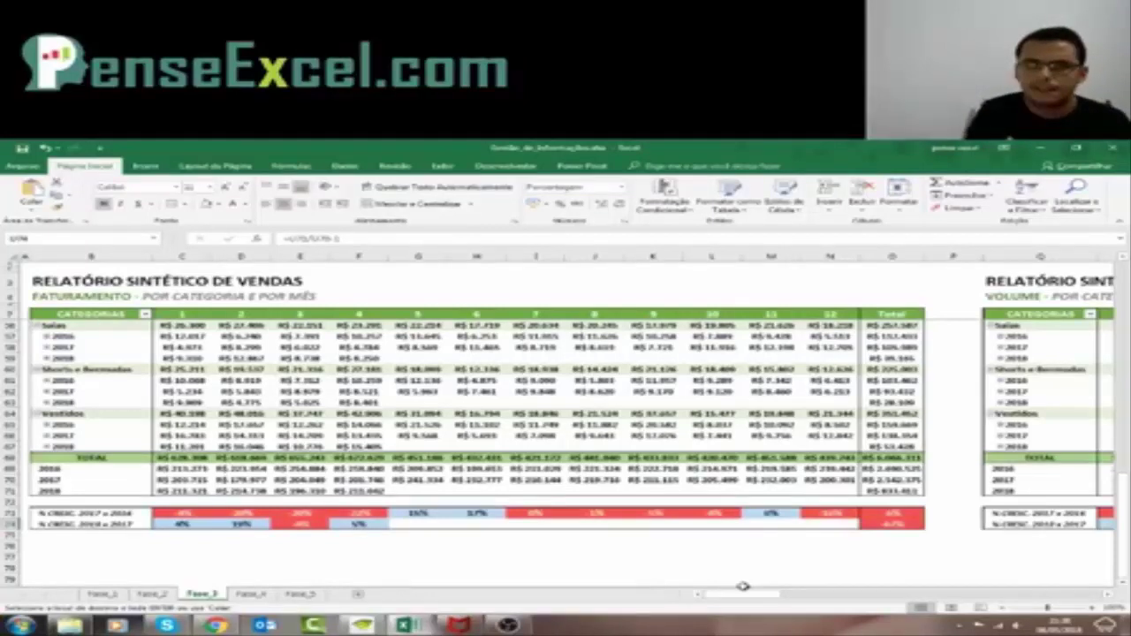
click(365, 524)
mouse_move(722, 606)
mouse_down()
mouse_move(745, 601)
mouse_move(727, 601)
mouse_up()
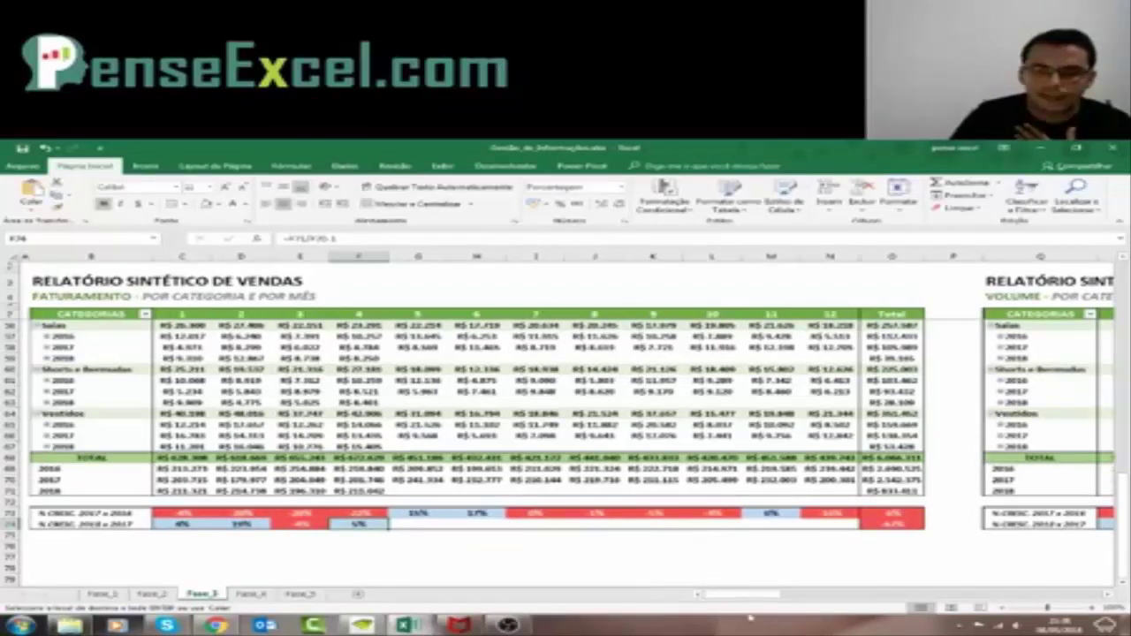
mouse_move(739, 602)
mouse_down()
mouse_move(753, 602)
mouse_move(739, 603)
mouse_up()
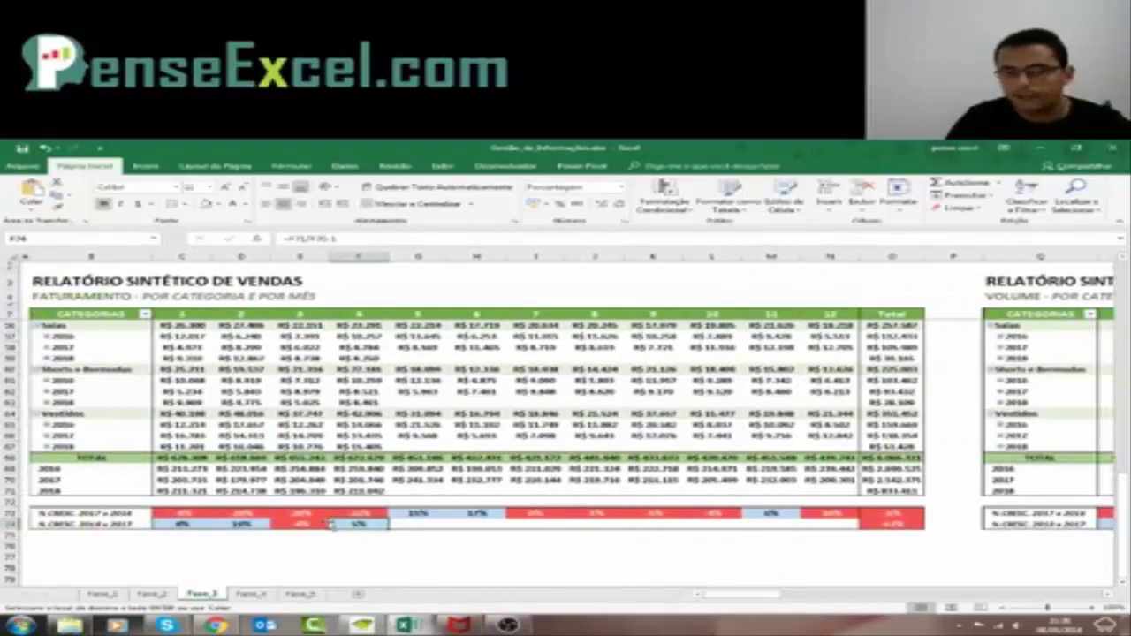
click(291, 523)
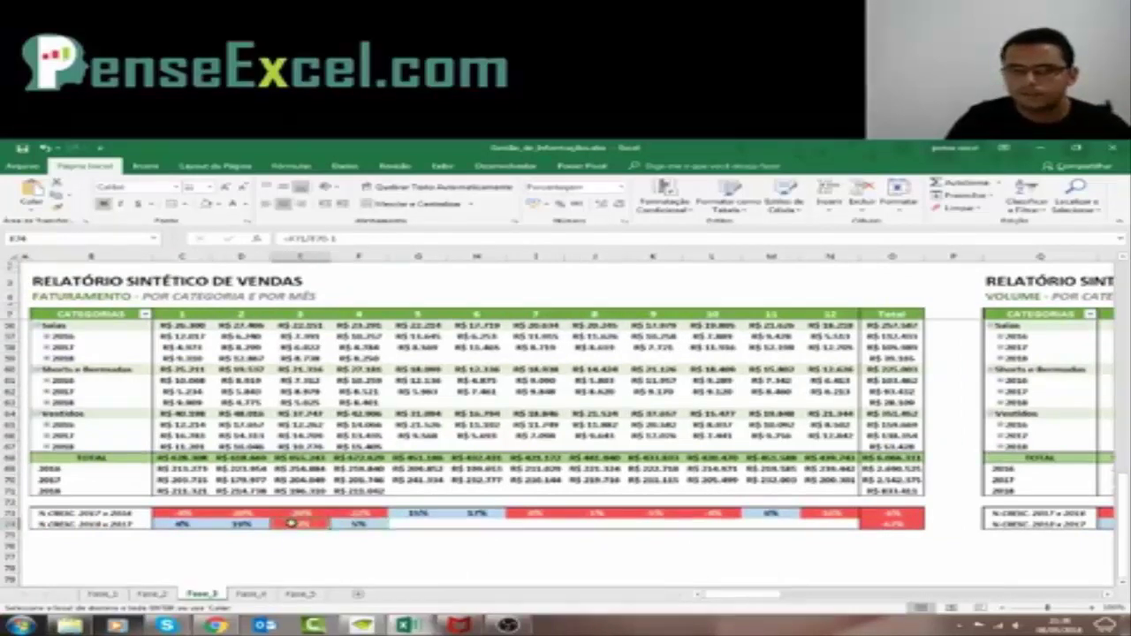
click(120, 525)
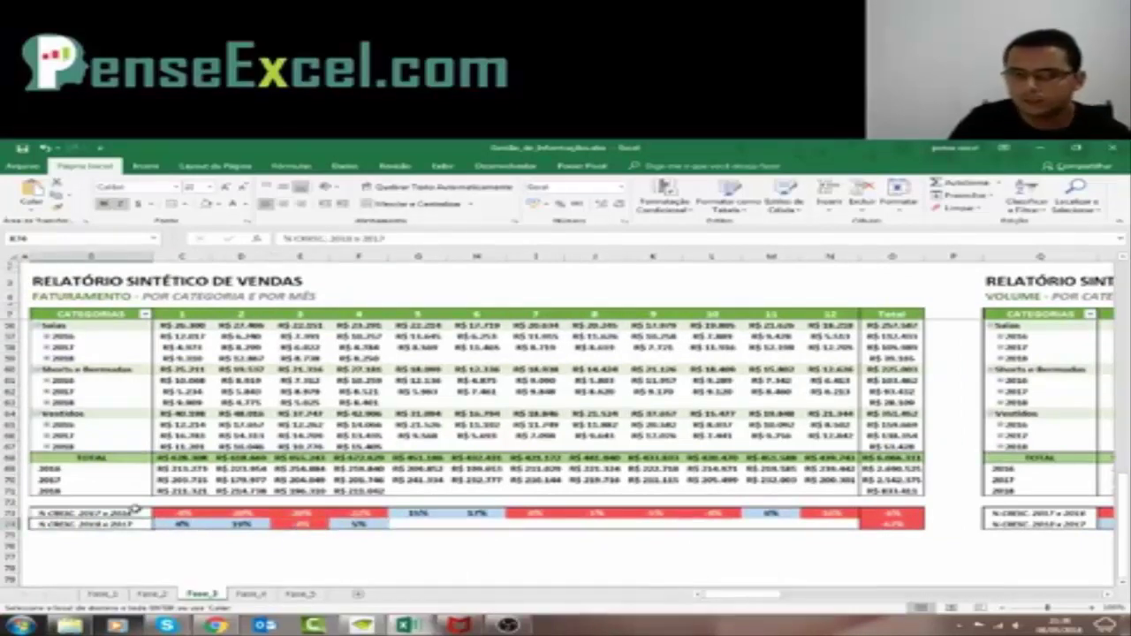
click(358, 523)
click(306, 527)
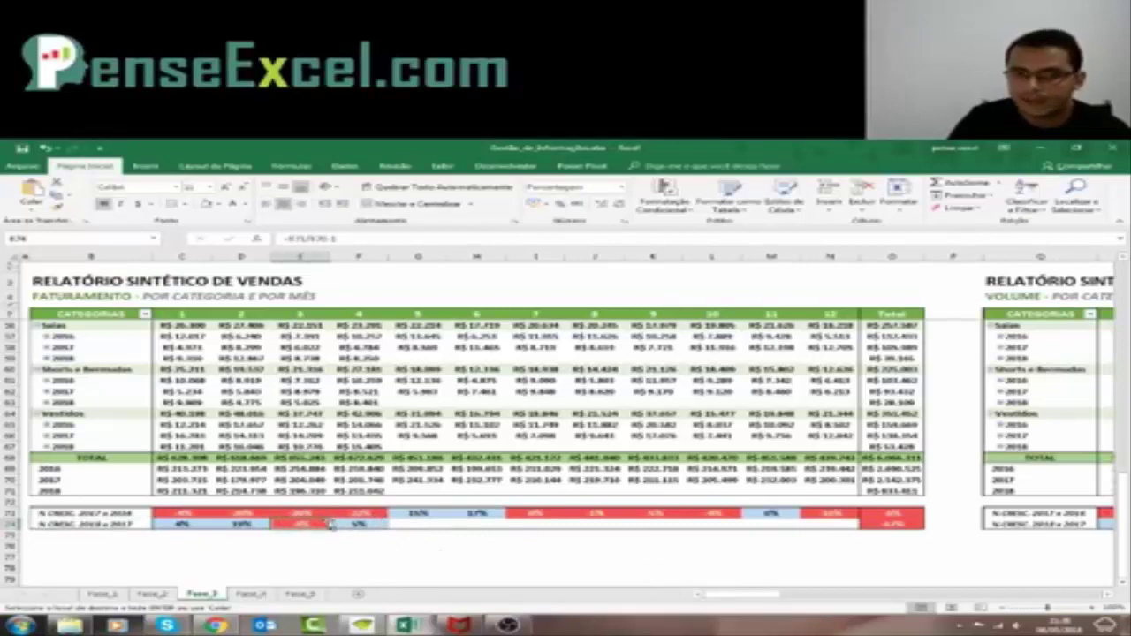
click(369, 524)
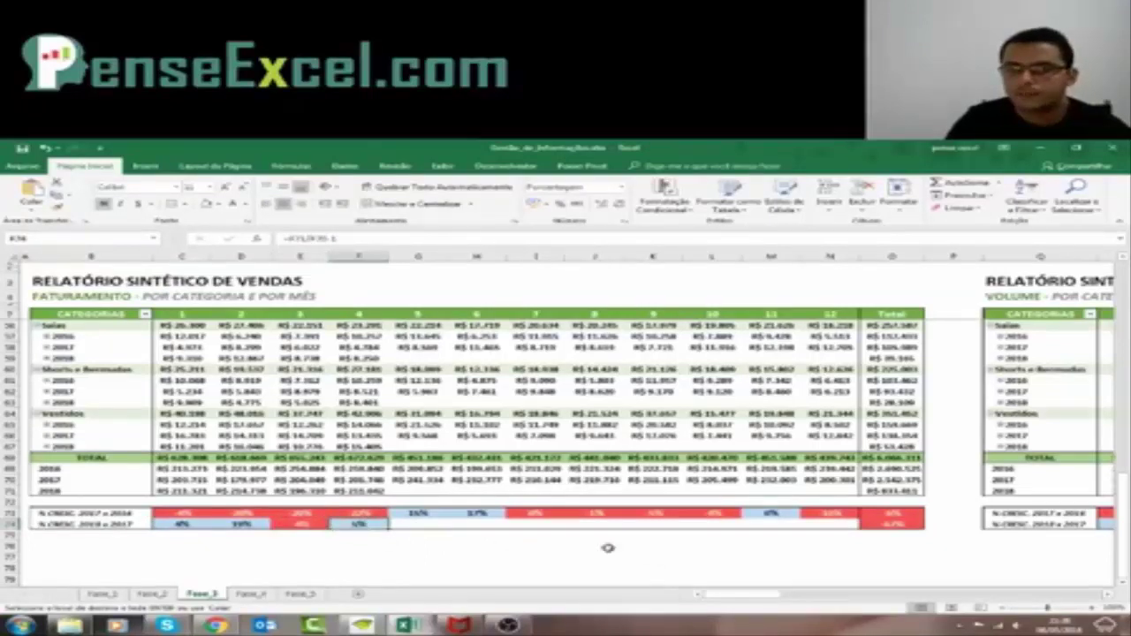
Check the 2018 x 2017 growth of VOLUME in months 3 and 4.
drag(756, 598, 784, 598)
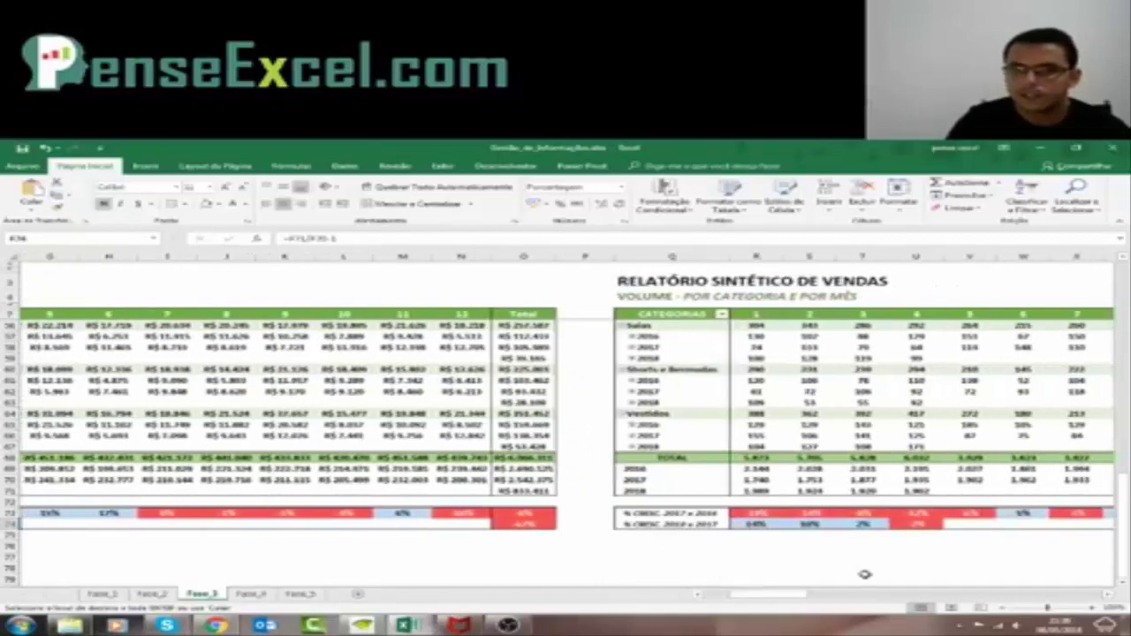
click(869, 524)
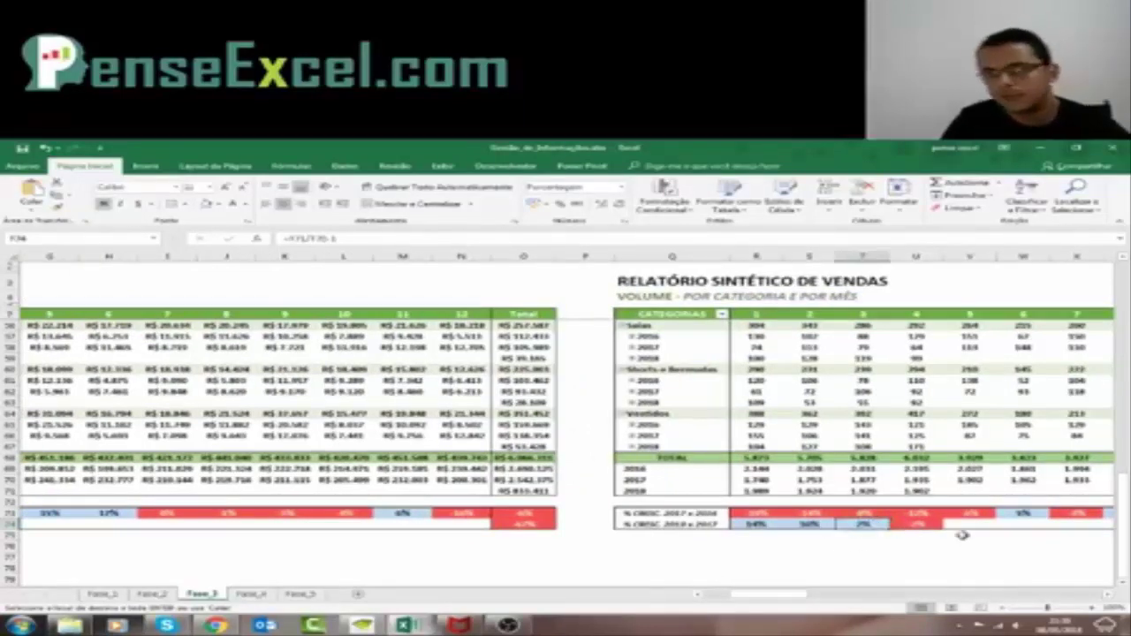
click(930, 528)
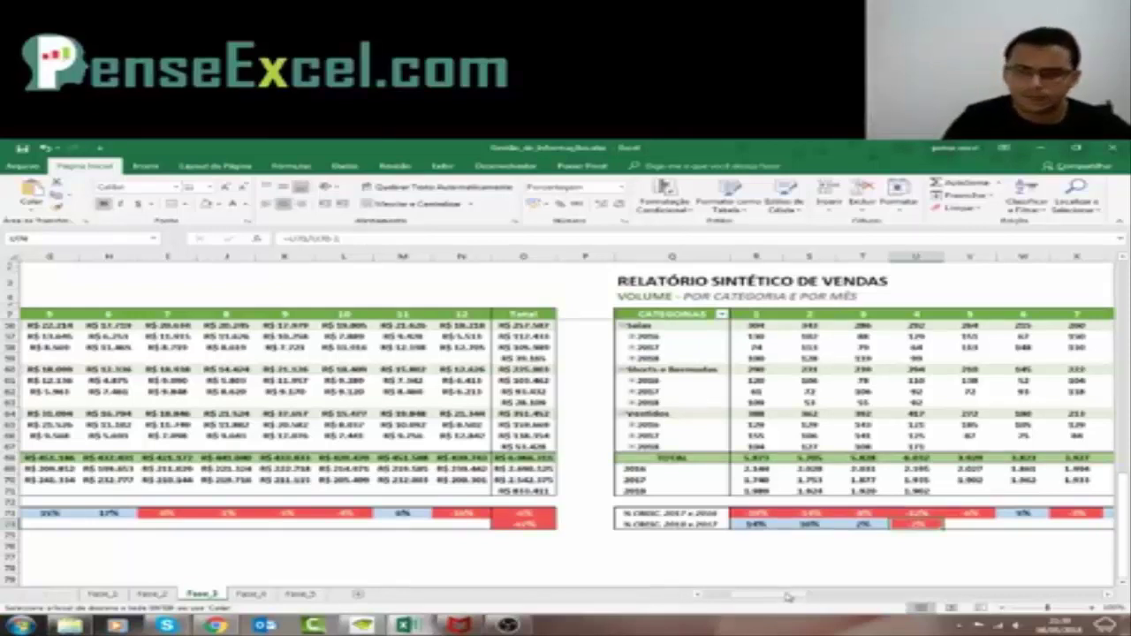
Compare the month 4 growth of FATURAMENTO for 2018 x 2017 with the month 3 growth of VOLUME.
drag(789, 598, 753, 602)
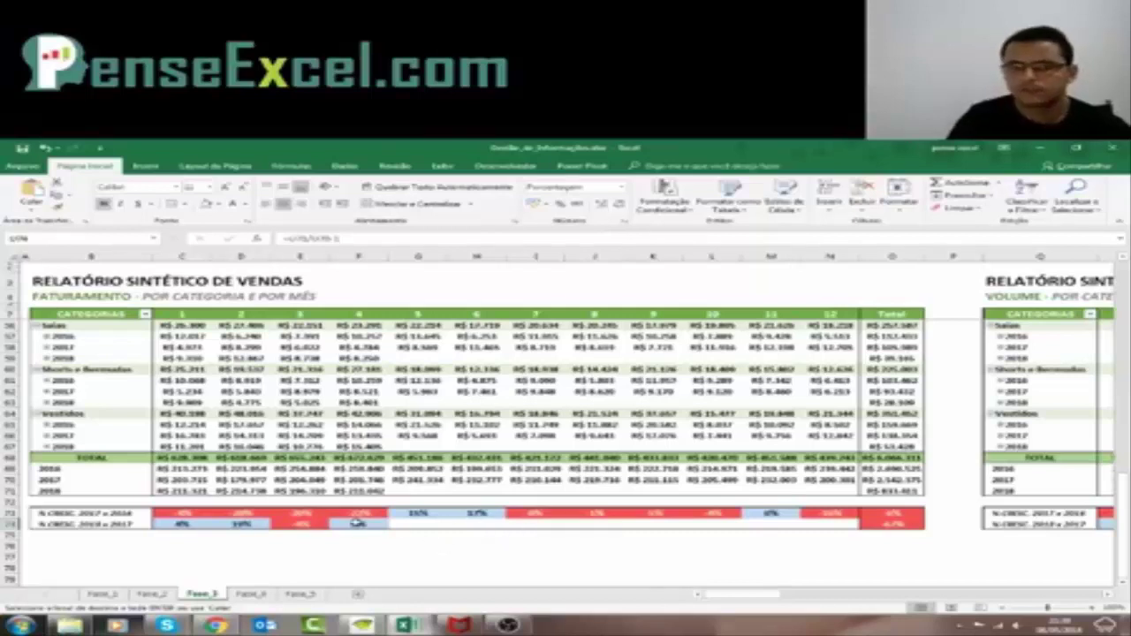
click(358, 523)
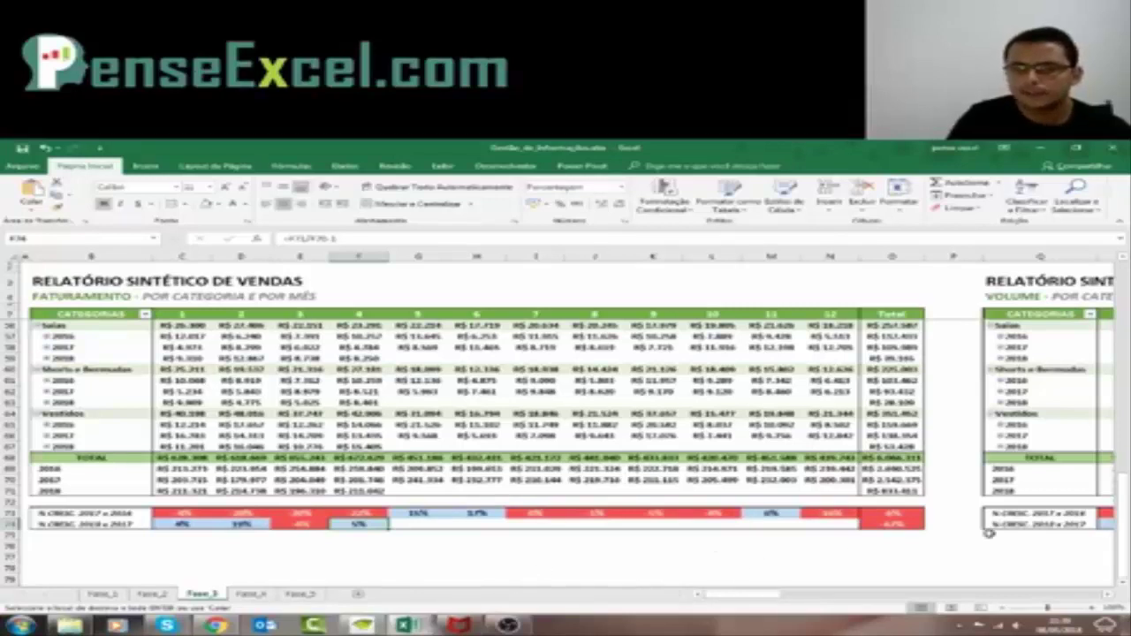
click(1048, 525)
key(Right)
key(Right)
key(Right)
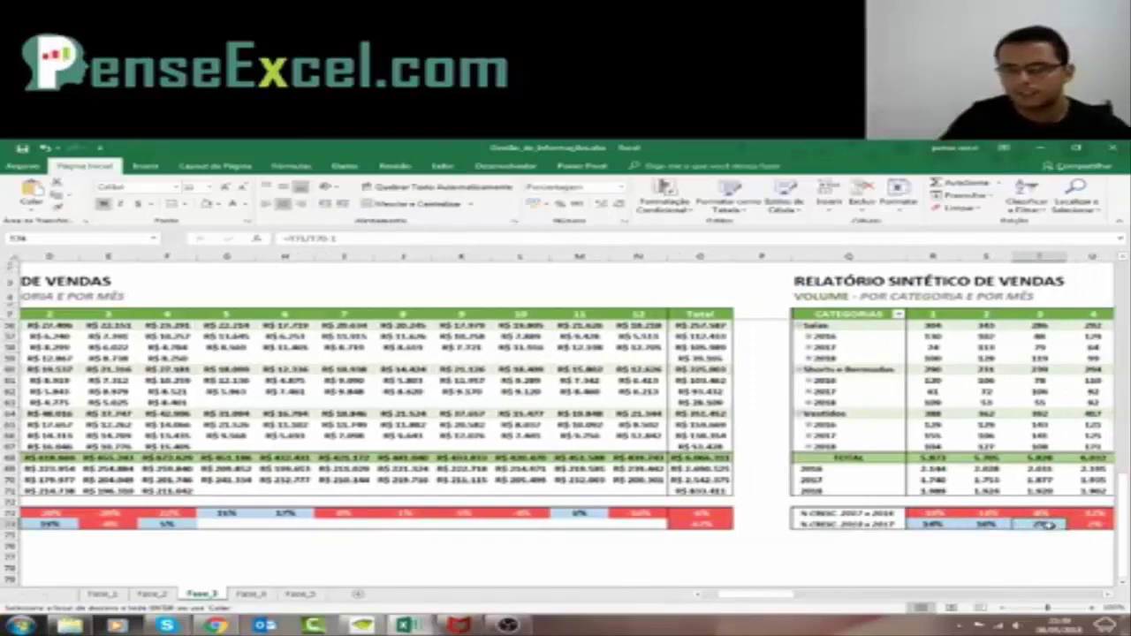
Compare the 2018 x 2017 growth of FATURAMENTO in months 3 and 4 with the month 4 growth of VOLUME.
click(105, 525)
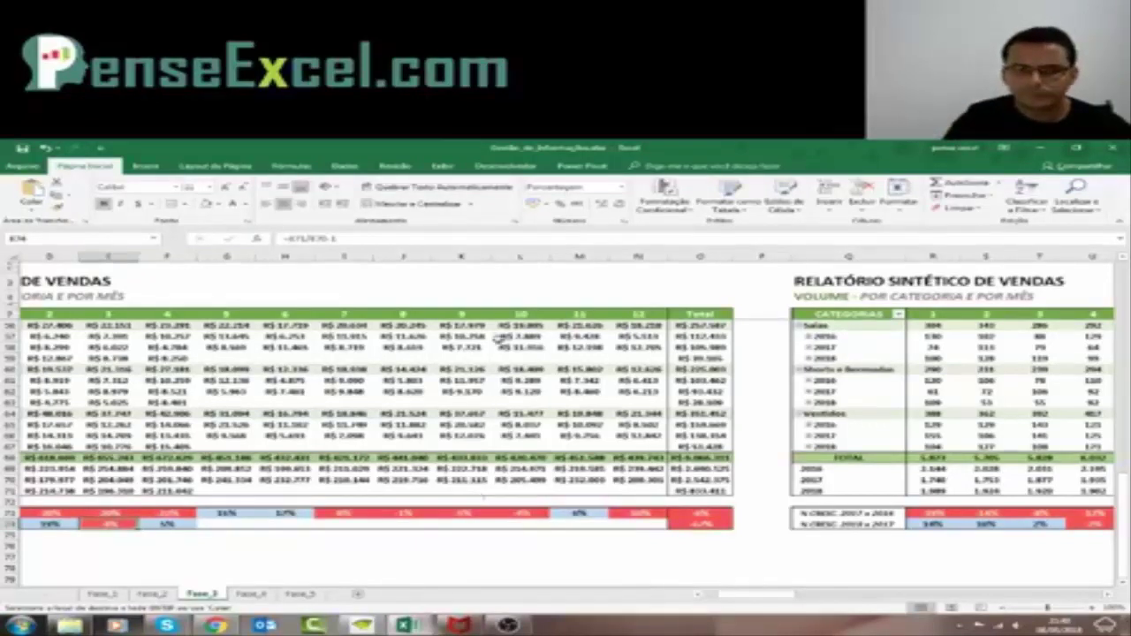
click(1071, 526)
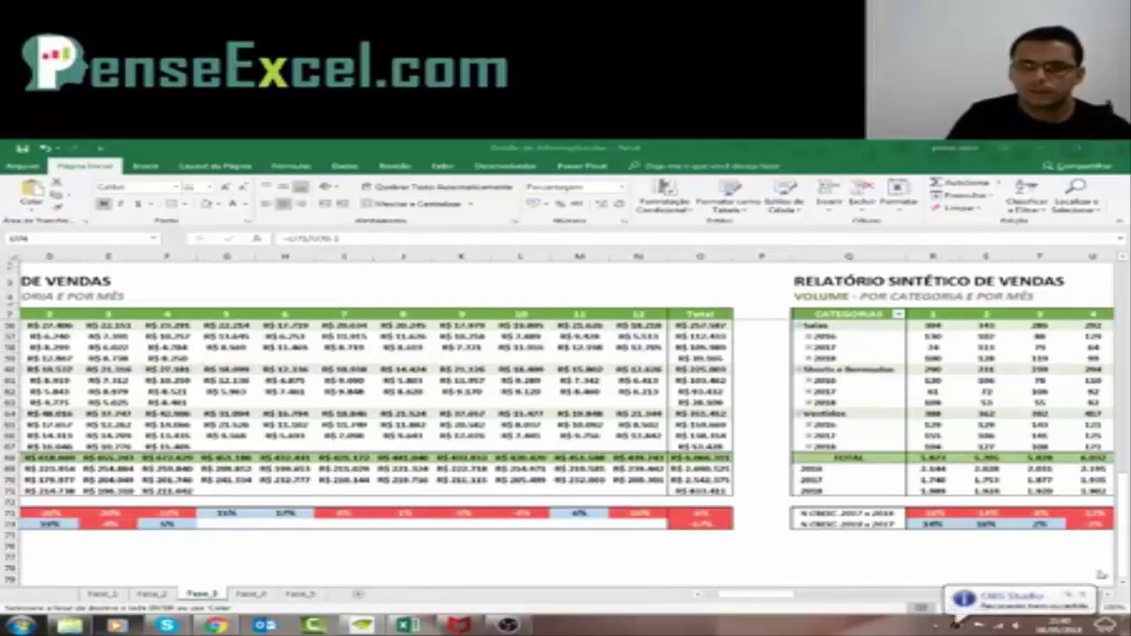
click(1081, 594)
click(1086, 521)
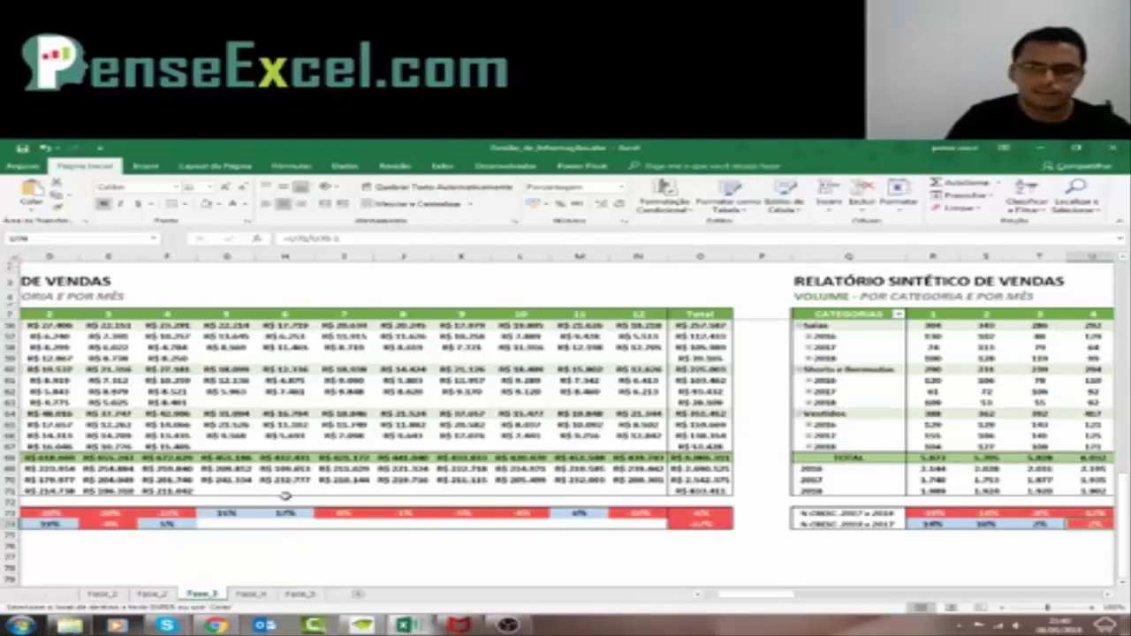
click(177, 524)
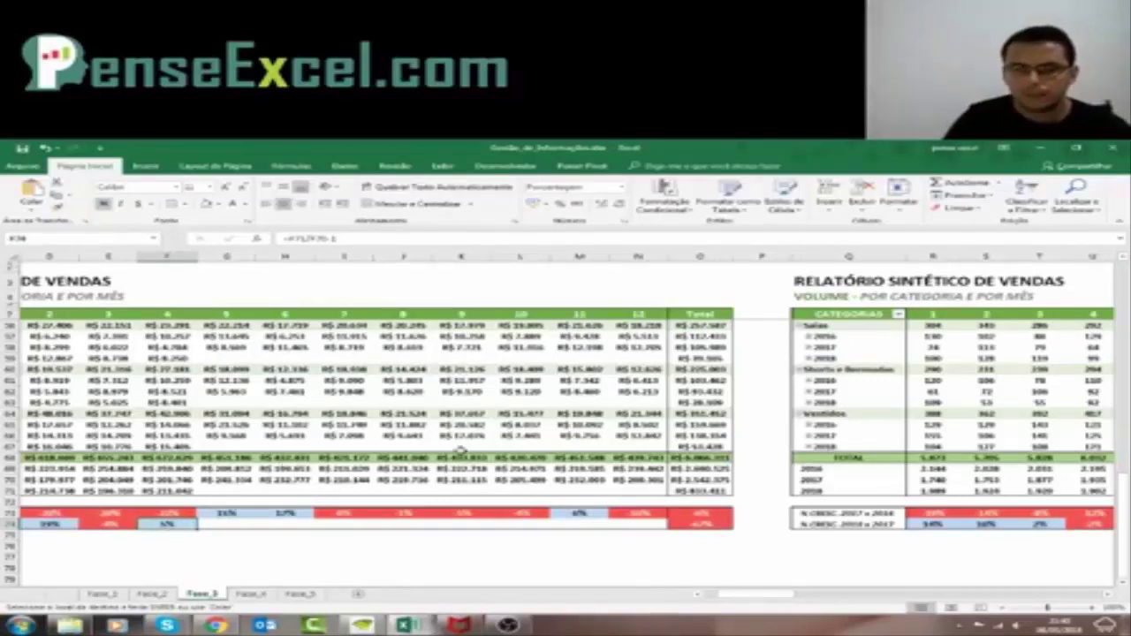
Examine month 4 in the TICKET MÉDIO table: its 2018 x 2017 growth and the formula behind its 2018 average ticket.
click(739, 528)
drag(774, 603, 837, 598)
click(1058, 524)
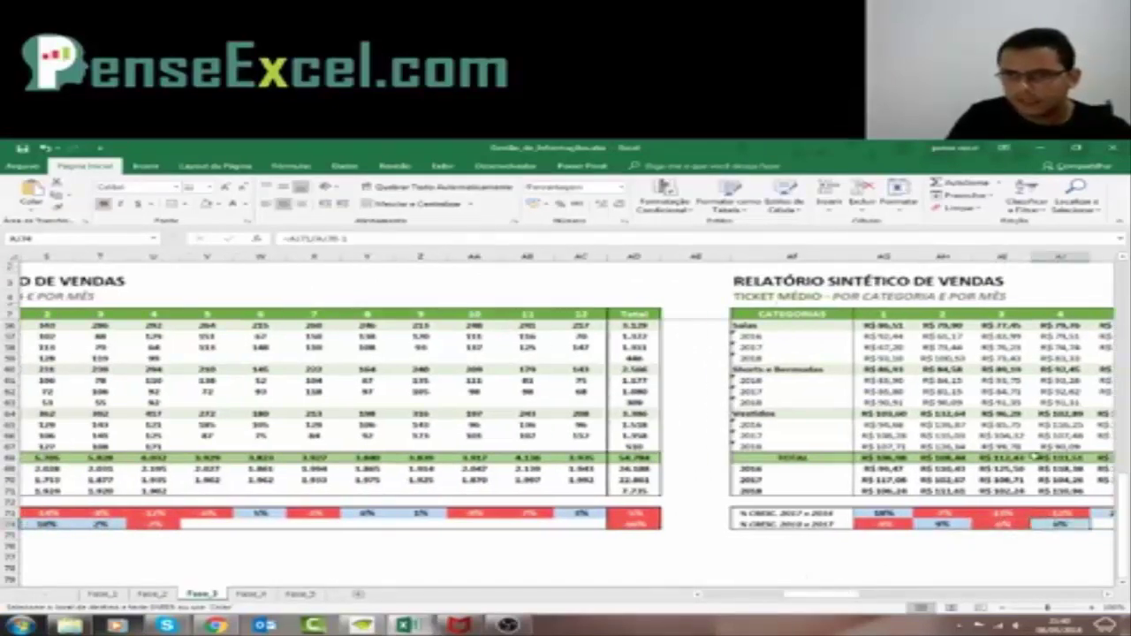
click(1064, 490)
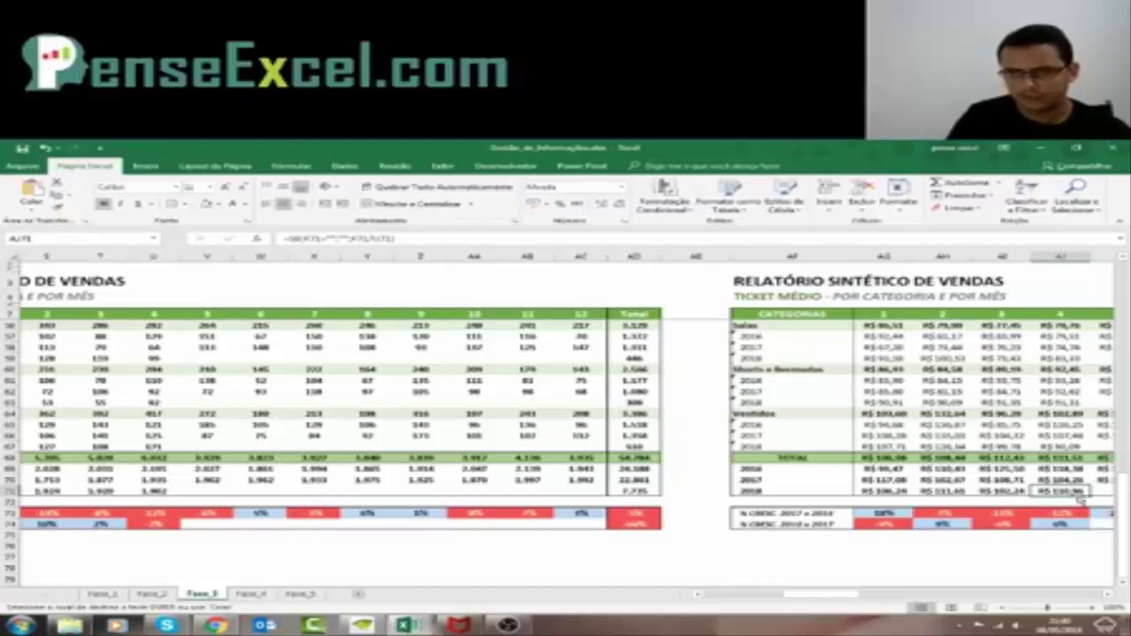
Compare the 2017 and 2018 average tickets of months 3 and 4 in the TICKET MÉDIO table, including month 3's 2018 x 2017 growth.
click(1080, 480)
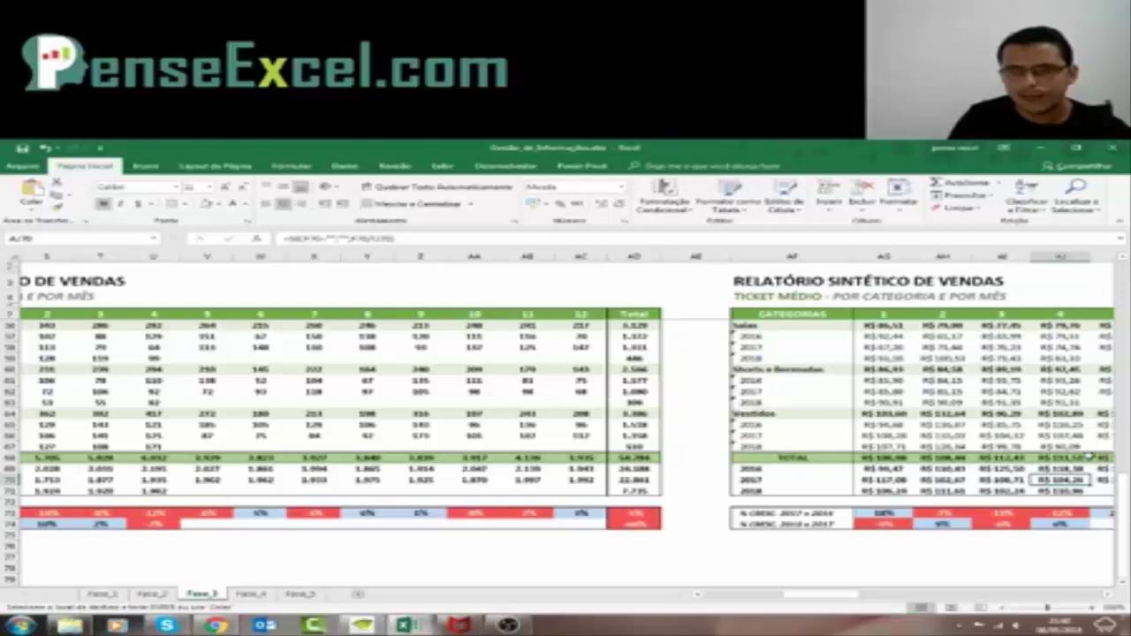
click(996, 490)
click(1006, 524)
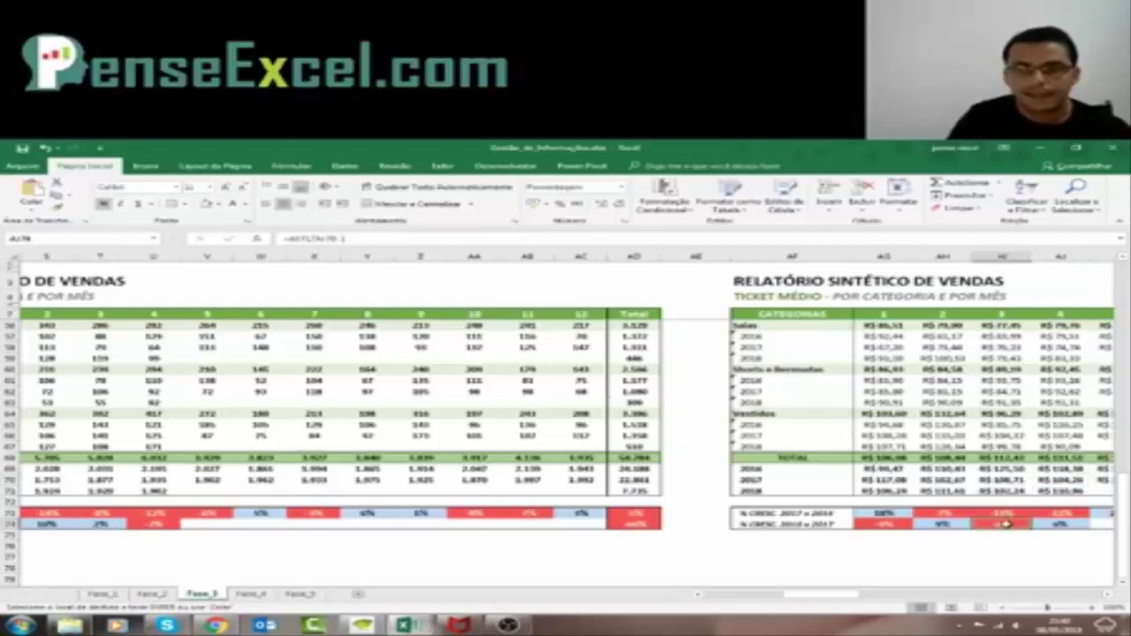
click(1010, 478)
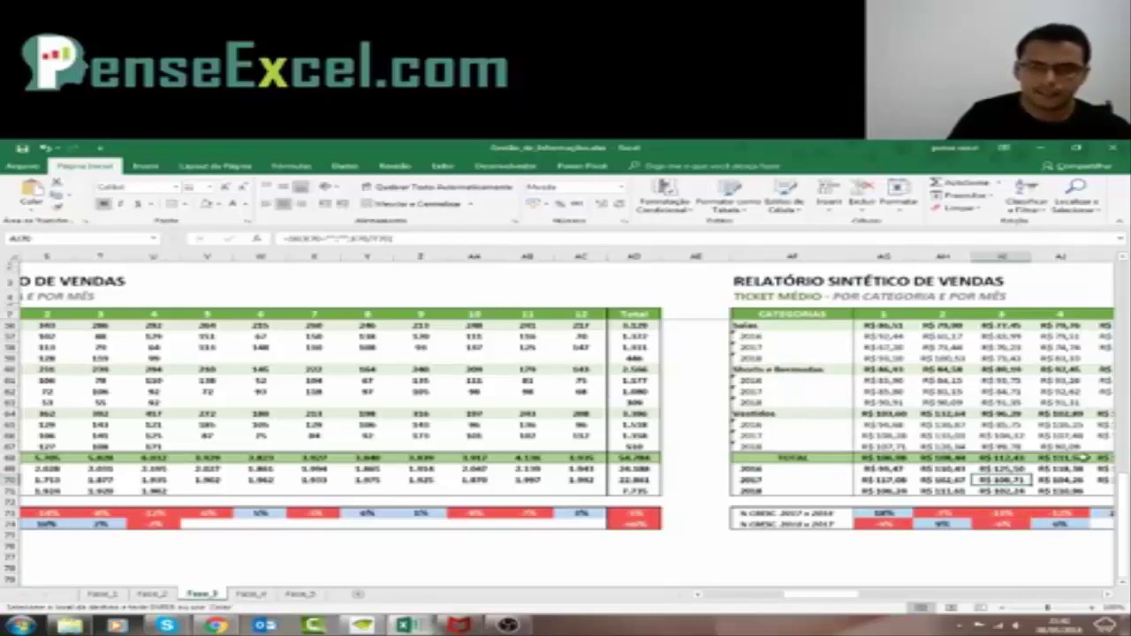
click(1008, 492)
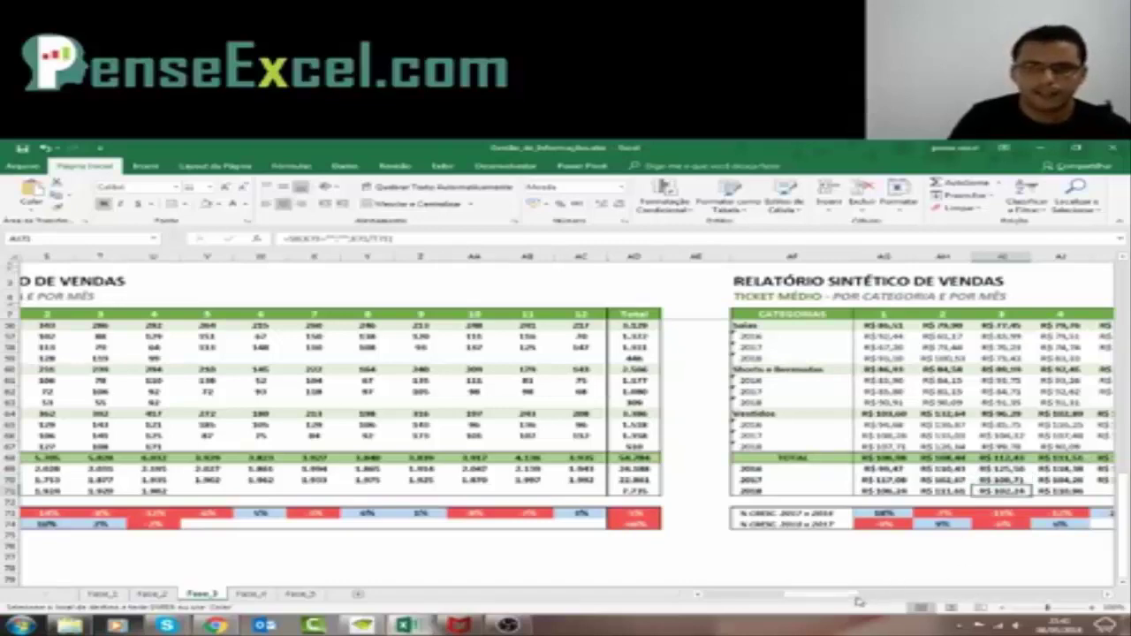
Bring the POR ESTADO E POR ANO tables for FATURAMENTO, VOLUME (QTD) and TICKET MÉDIO into view on the Fase_3 sheet.
drag(850, 601, 927, 599)
scroll(922, 441, up, 15)
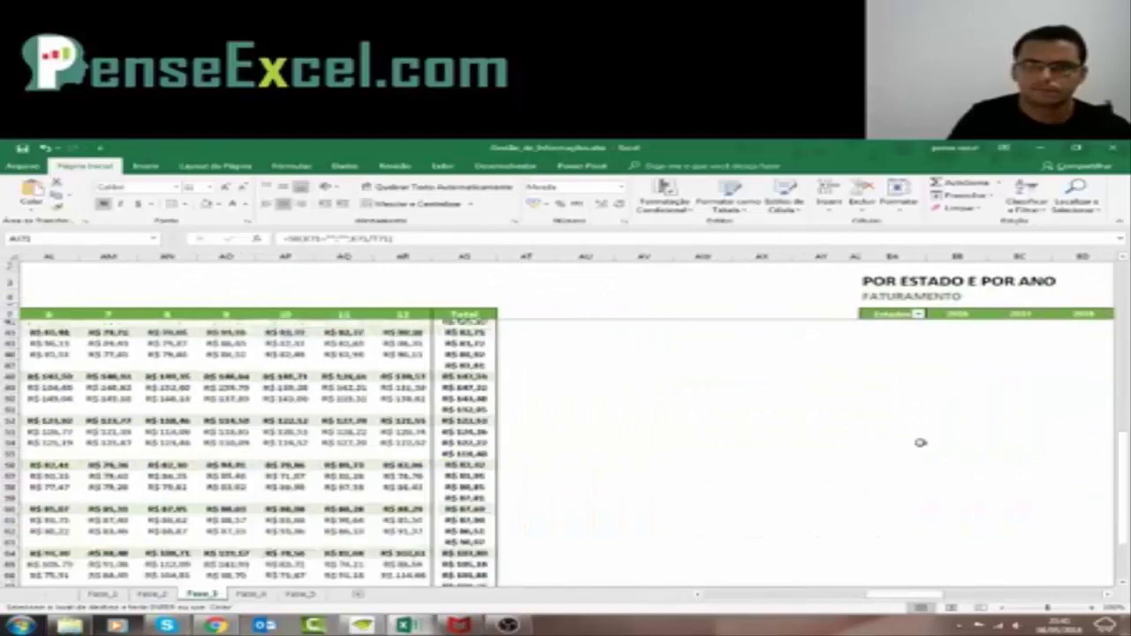
click(765, 390)
key(ctrl+Up)
key(Down)
key(Down)
key(Down)
key(Down)
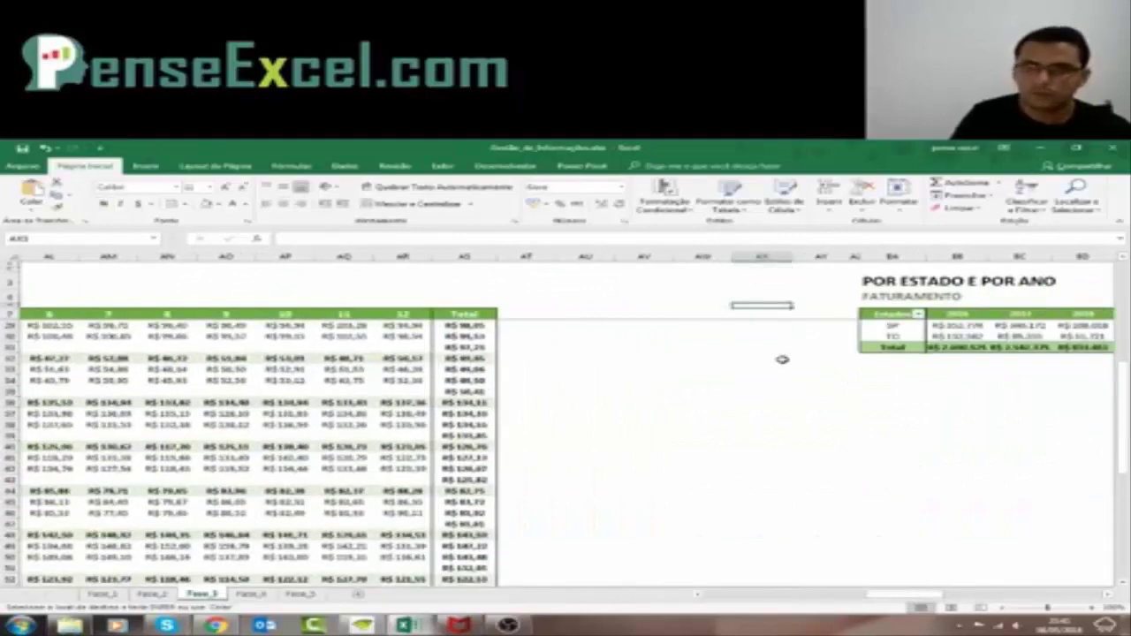
key(Right)
key(Right)
key(Right)
key(Right)
key(Right)
key(Right)
key(Right)
key(Right)
key(Right)
key(Right)
key(Right)
key(Right)
key(Right)
key(Right)
key(Right)
key(Right)
key(Right)
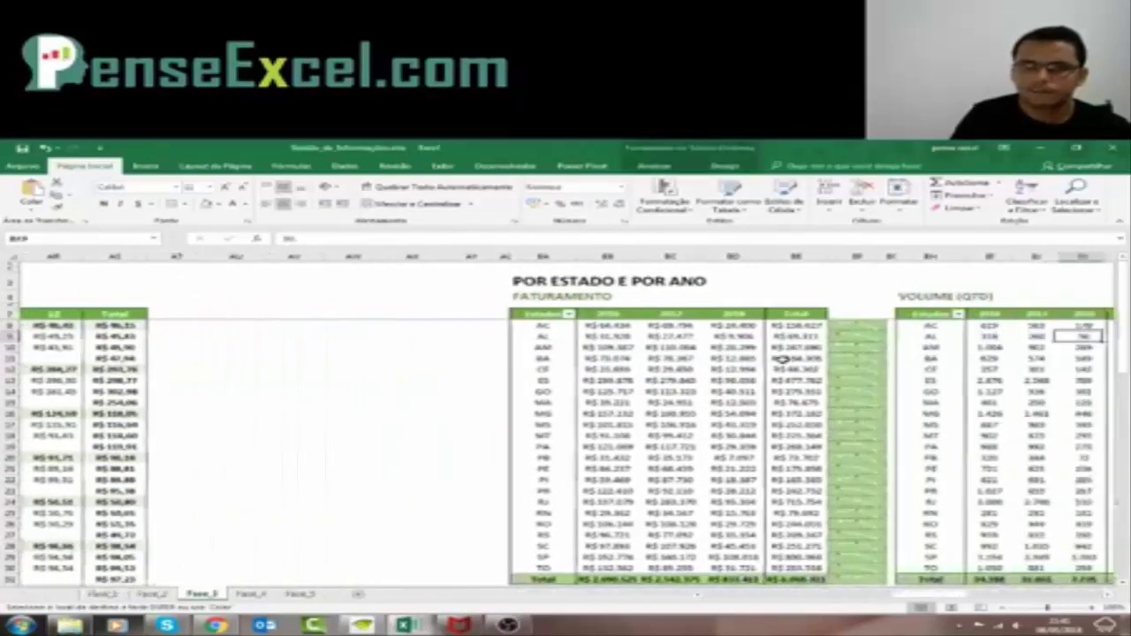
key(Right)
key(Right)
key(Right)
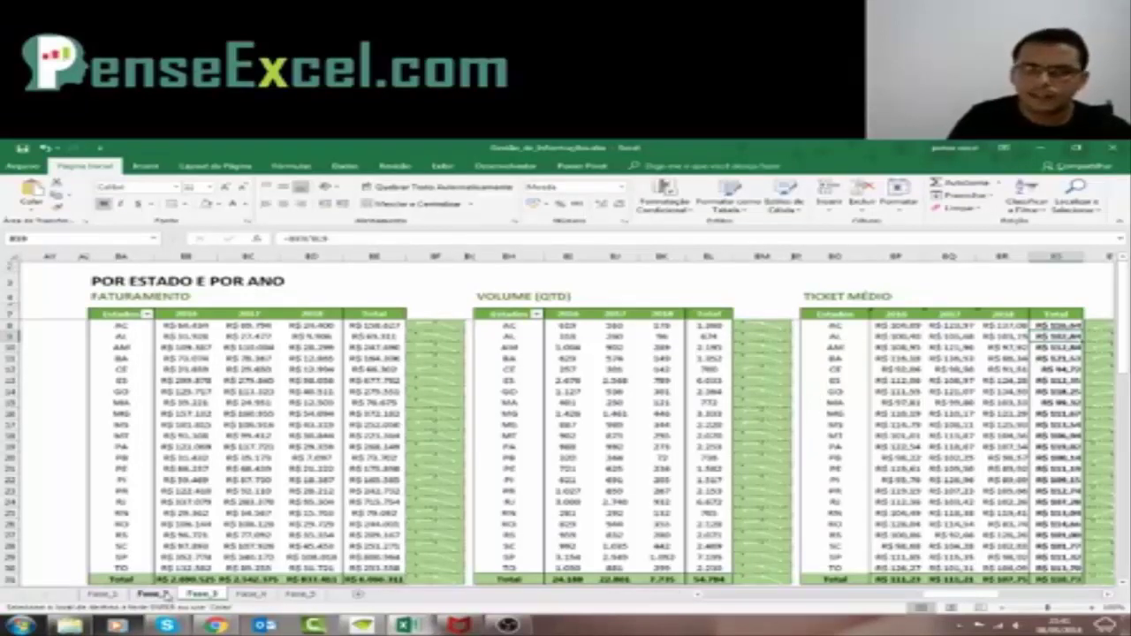
Examine the FATURAMENTO table by state and year with its trend-line column, and the state totals of FATURAMENTO and VOLUME (QTD).
click(249, 358)
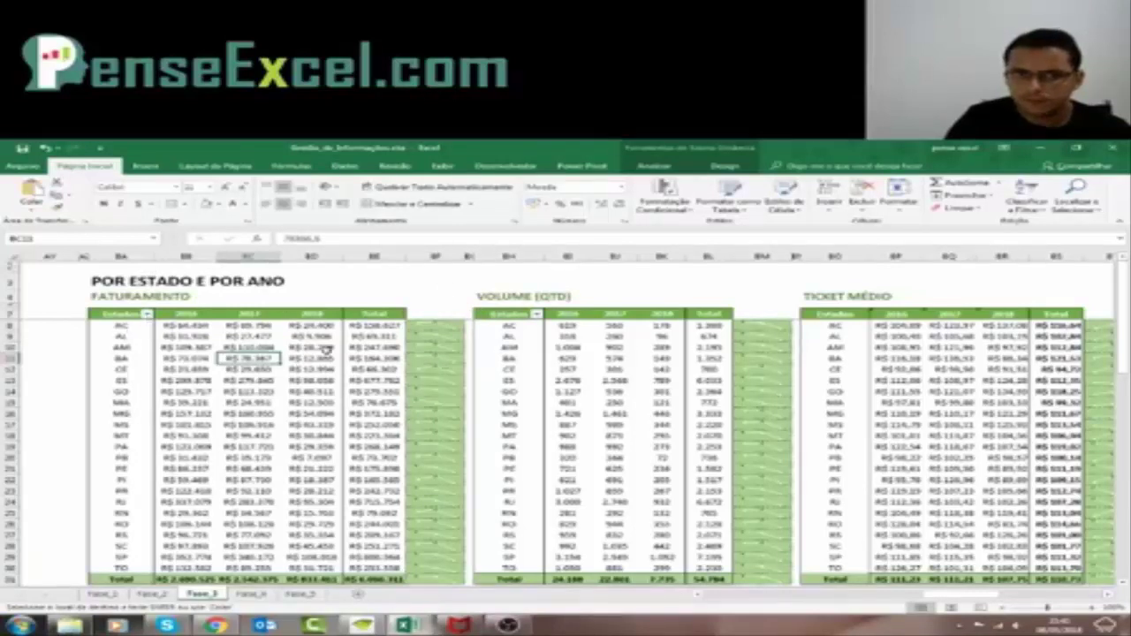
mouse_move(104, 315)
mouse_down()
mouse_move(352, 378)
mouse_move(404, 530)
mouse_move(384, 576)
mouse_up()
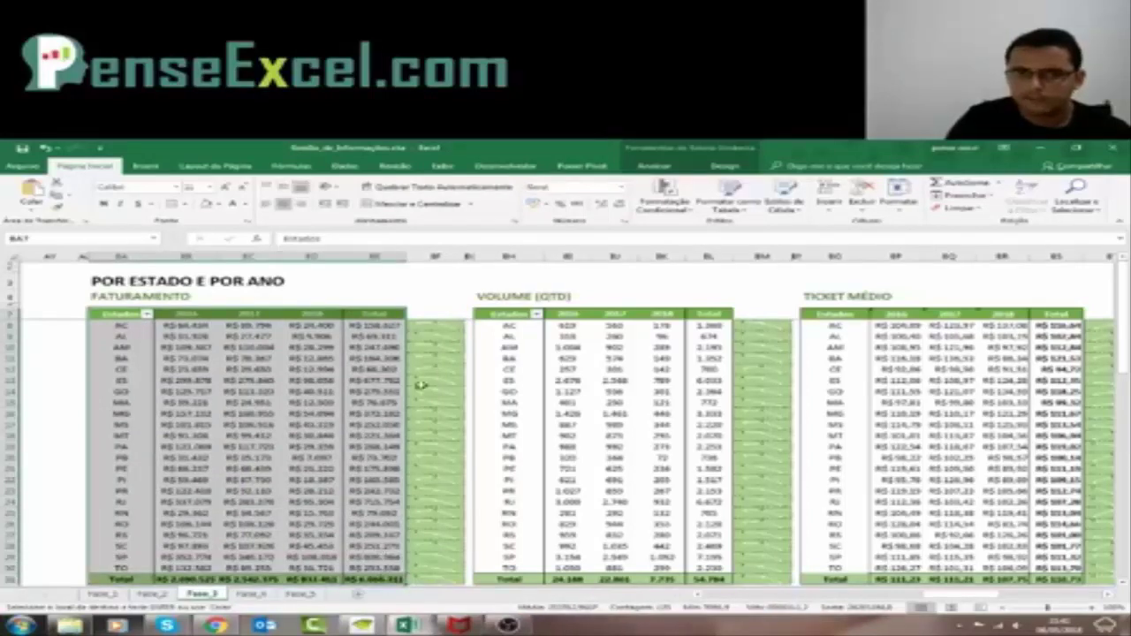
click(432, 306)
click(431, 256)
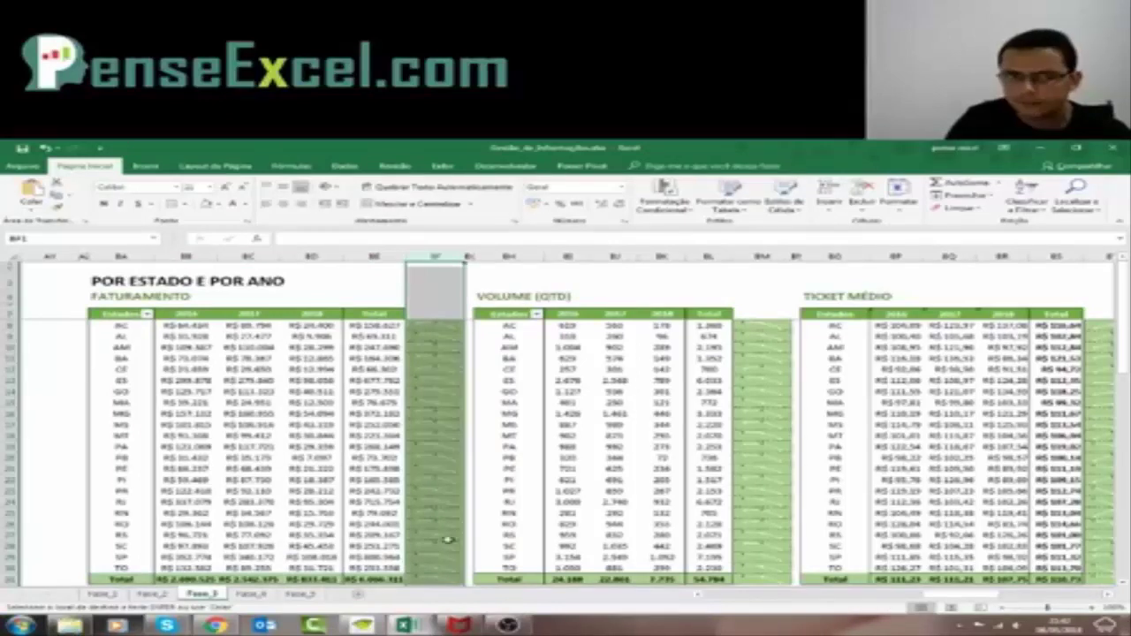
click(362, 327)
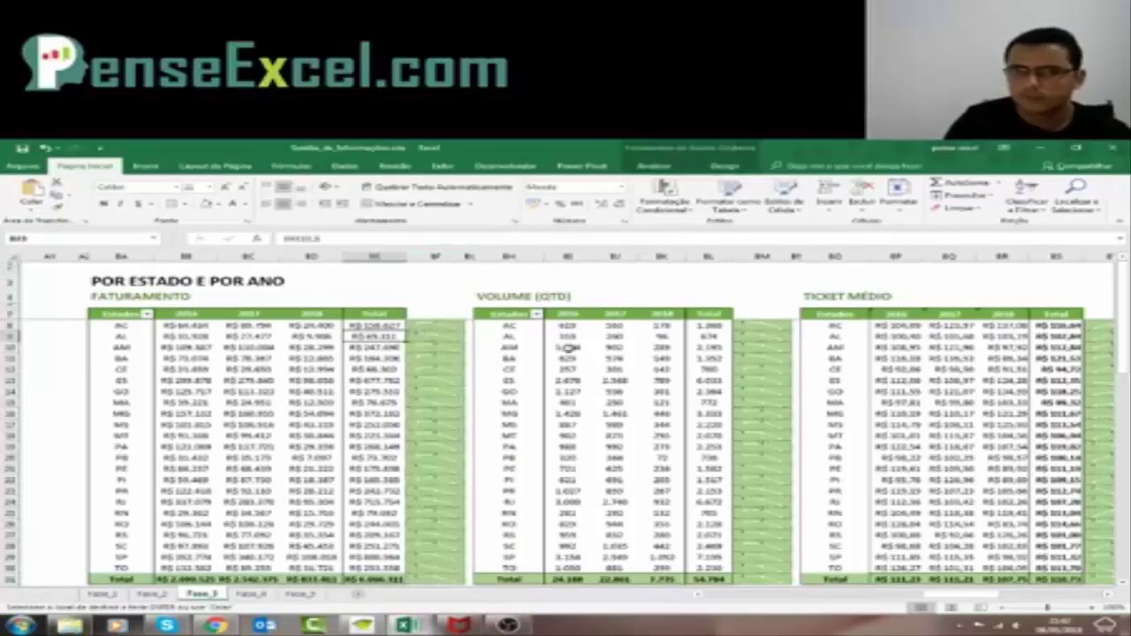
click(702, 337)
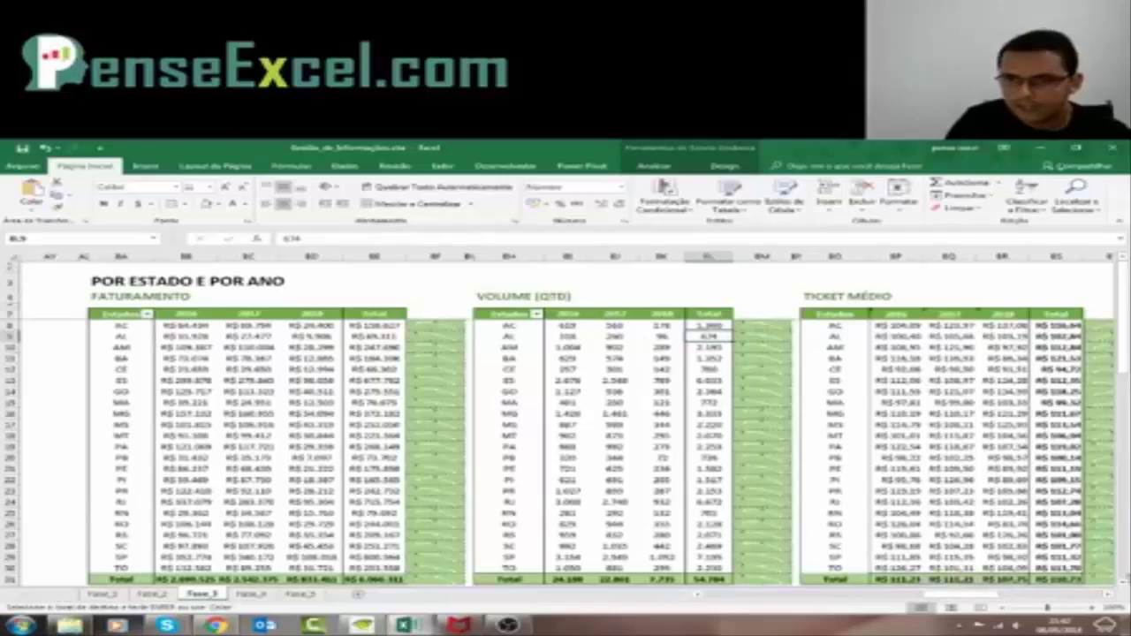
Inspect the TICKET MÉDIO formulas for AM in 2017 and BA in 2018 alongside the FATURAMENTO and VOLUME (QTD) tables.
click(1109, 595)
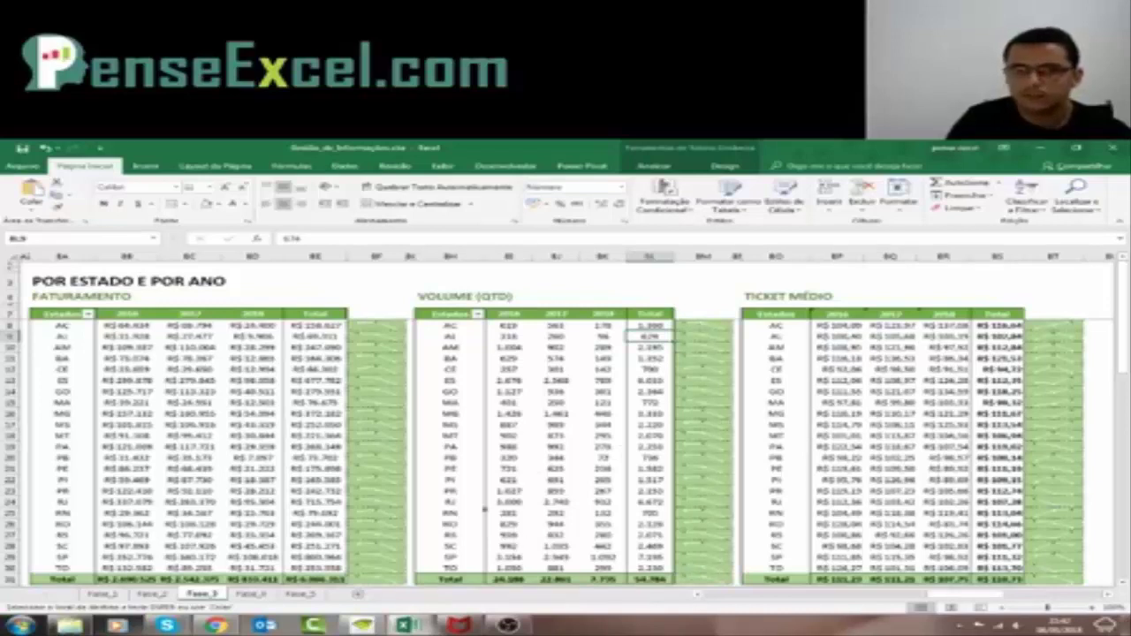
click(903, 346)
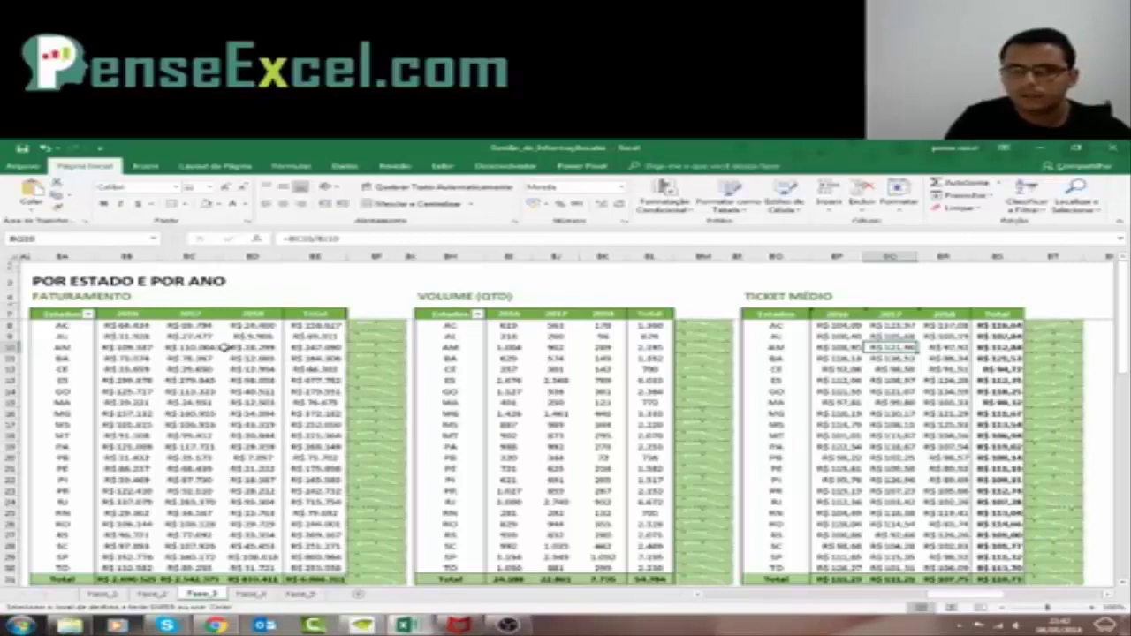
click(553, 348)
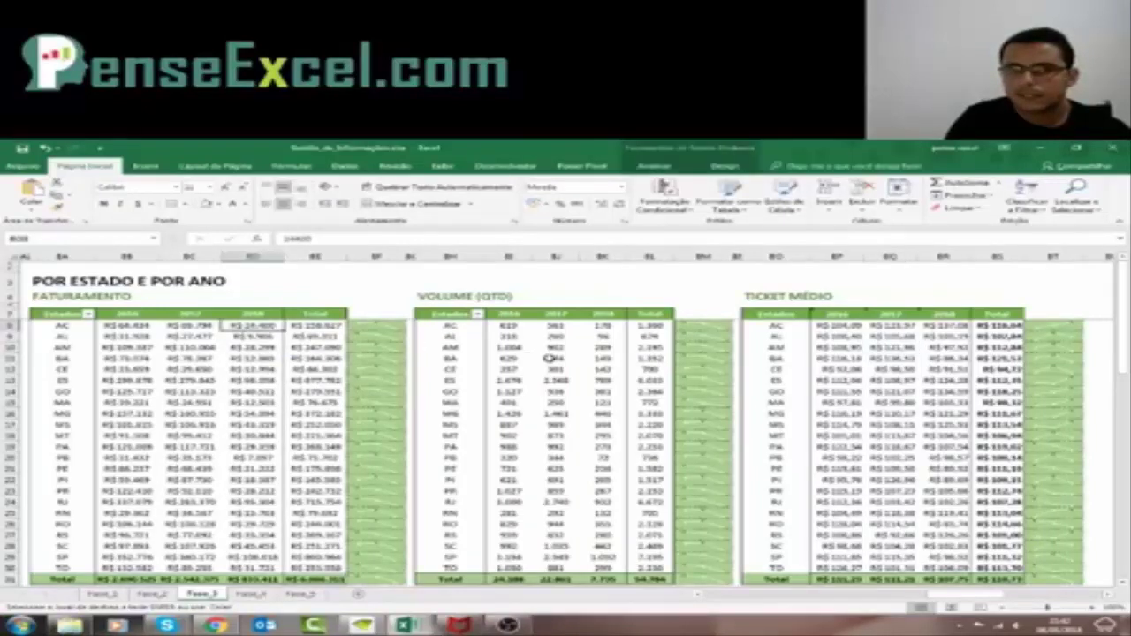
click(923, 357)
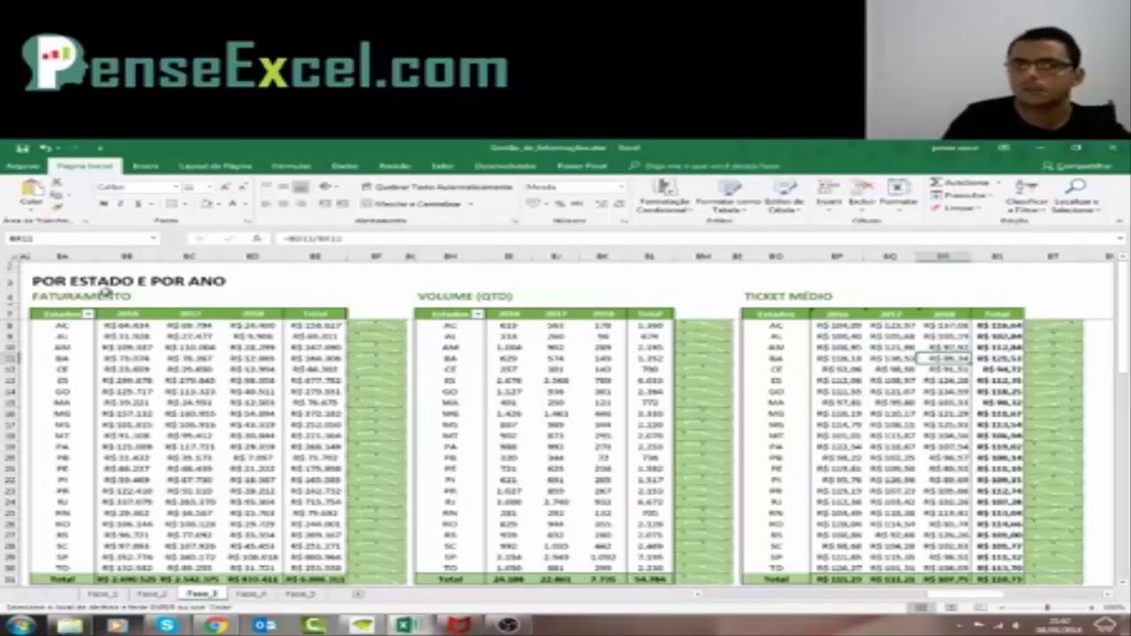
click(467, 300)
click(800, 296)
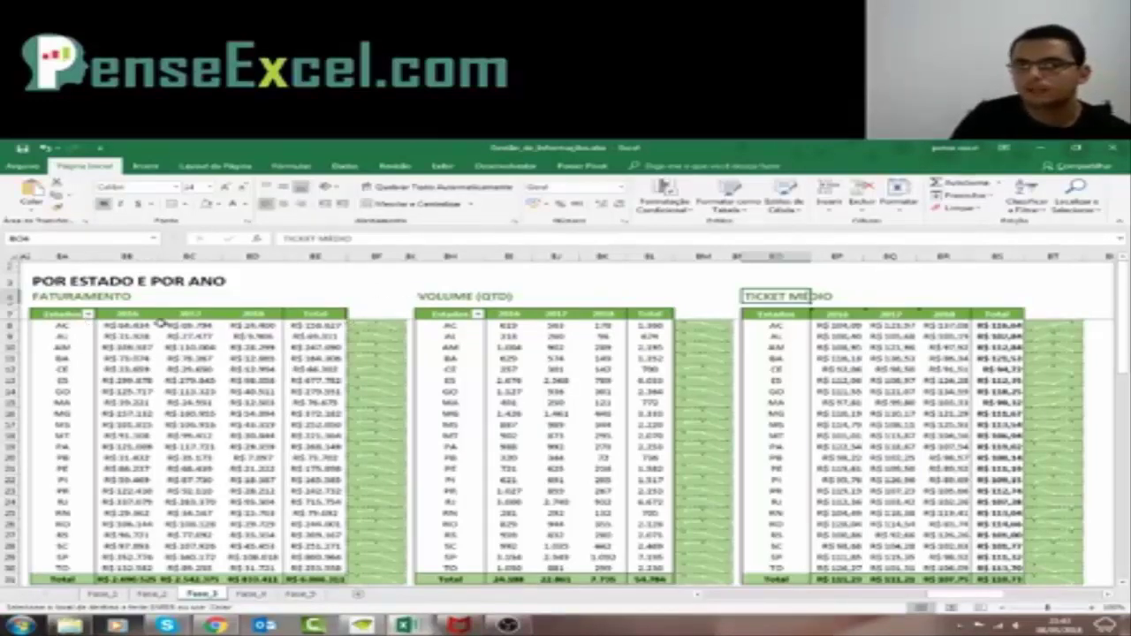
Review state AC's FATURAMENTO for 2016 and 2017 and its yearly and total VOLUME (QTD) figures.
click(188, 327)
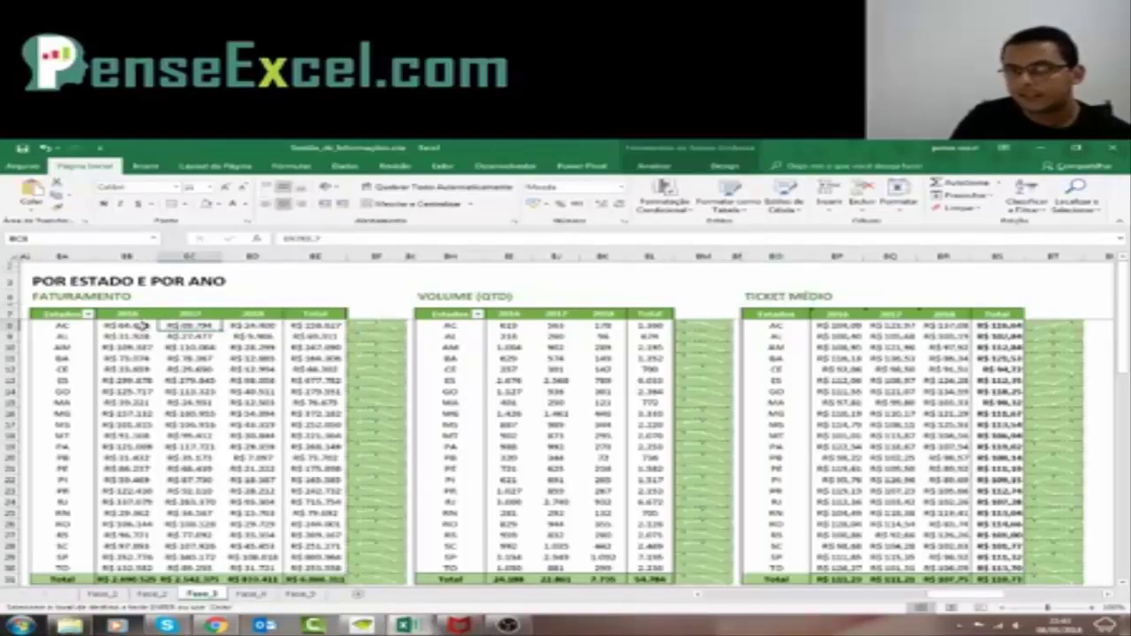
click(124, 326)
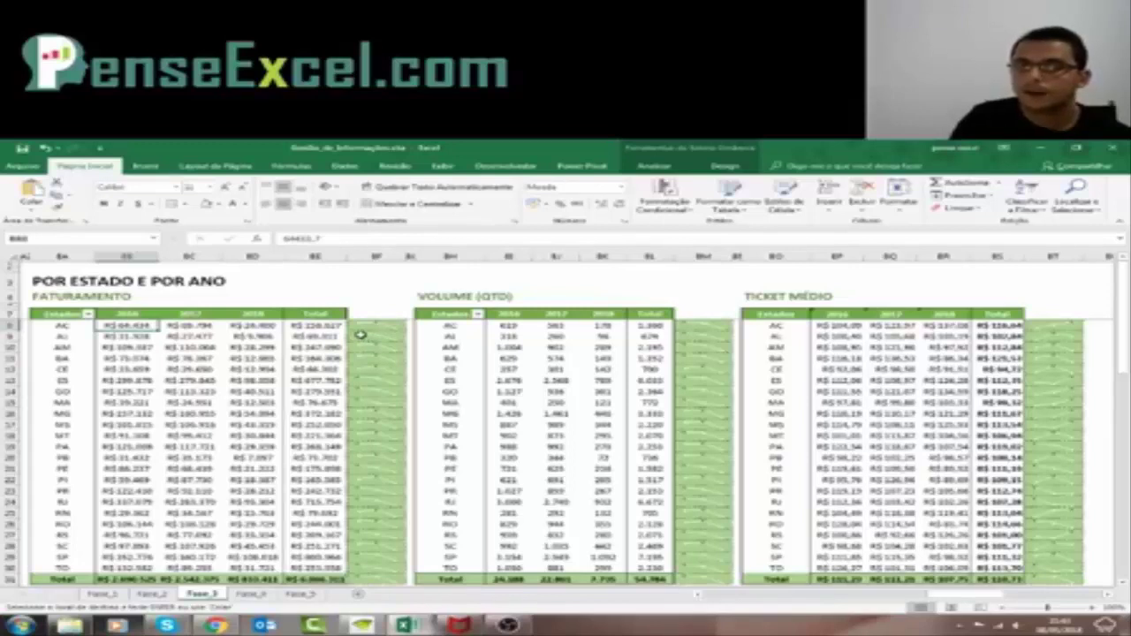
click(186, 336)
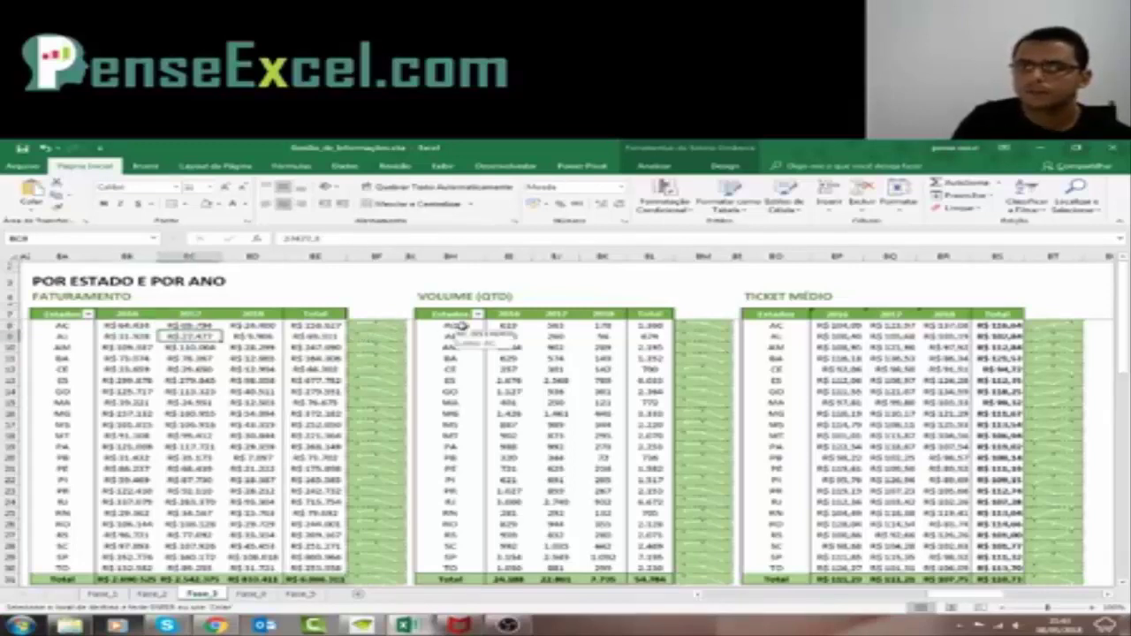
click(603, 325)
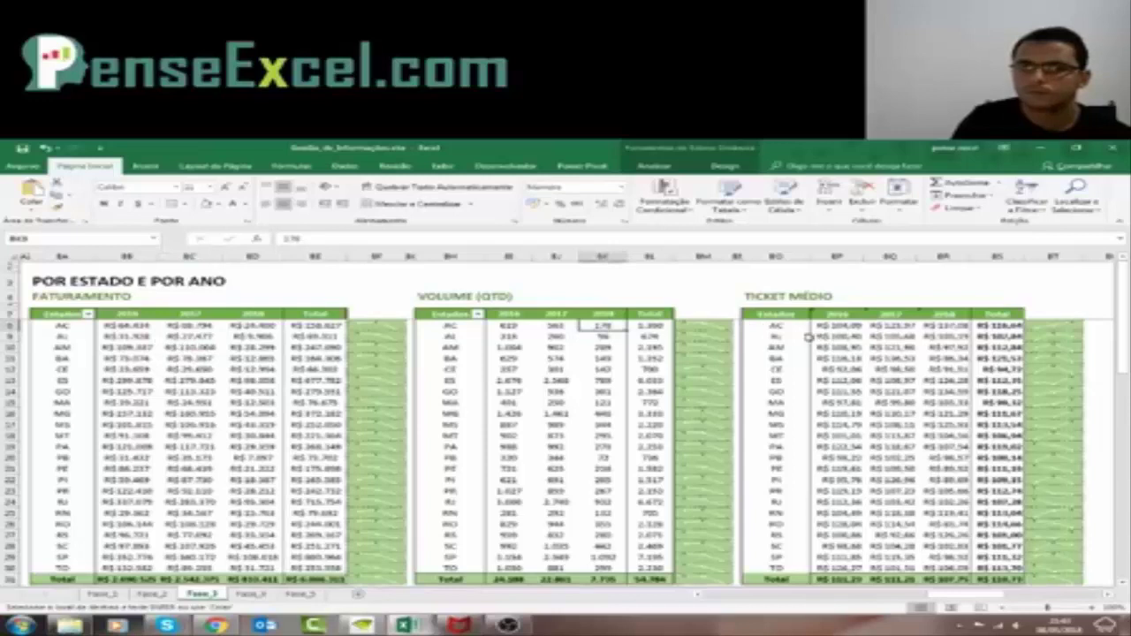
click(654, 325)
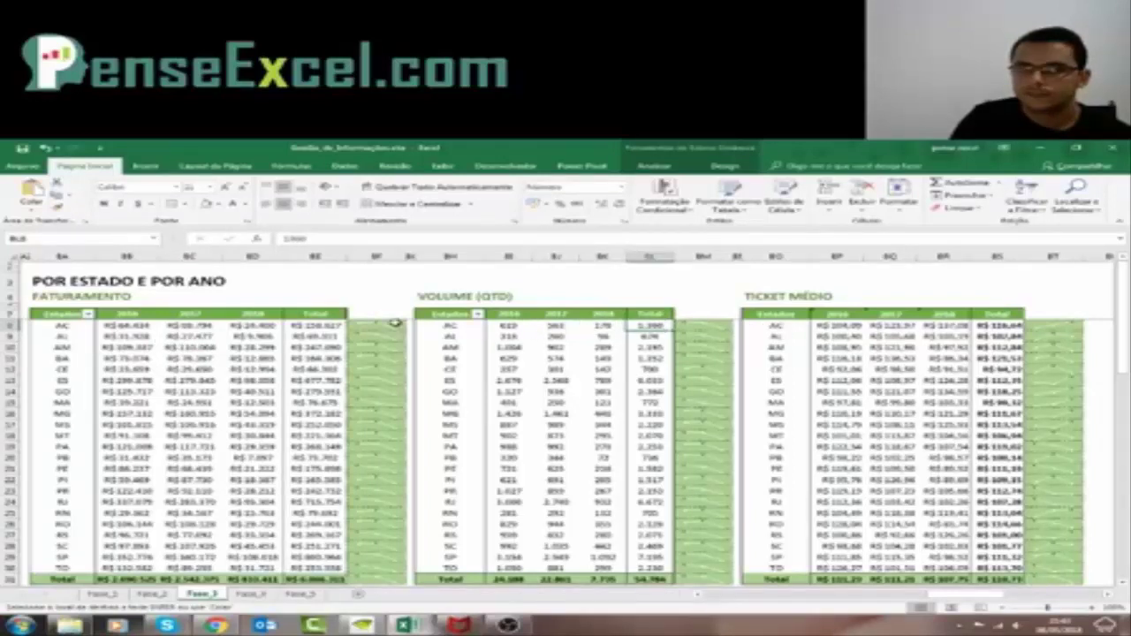
key(Left)
key(Left)
key(Left)
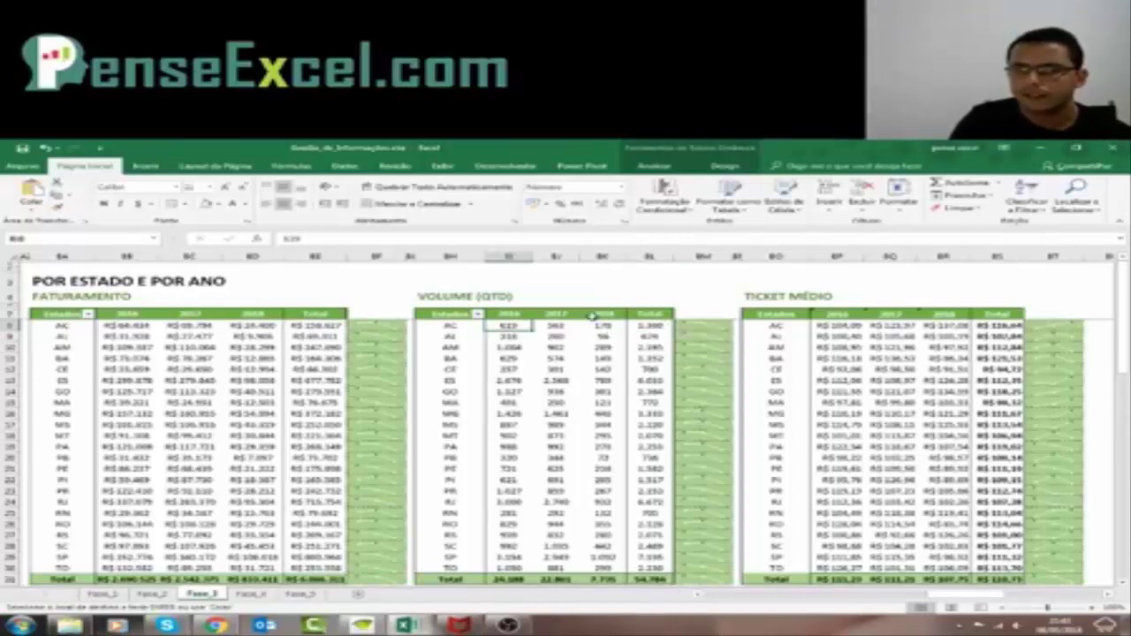
Compare state AC's 2017 and 2016 FATURAMENTO with its 2017 VOLUME (QTD) and its 2017 and 2018 TICKET MÉDIO.
click(196, 325)
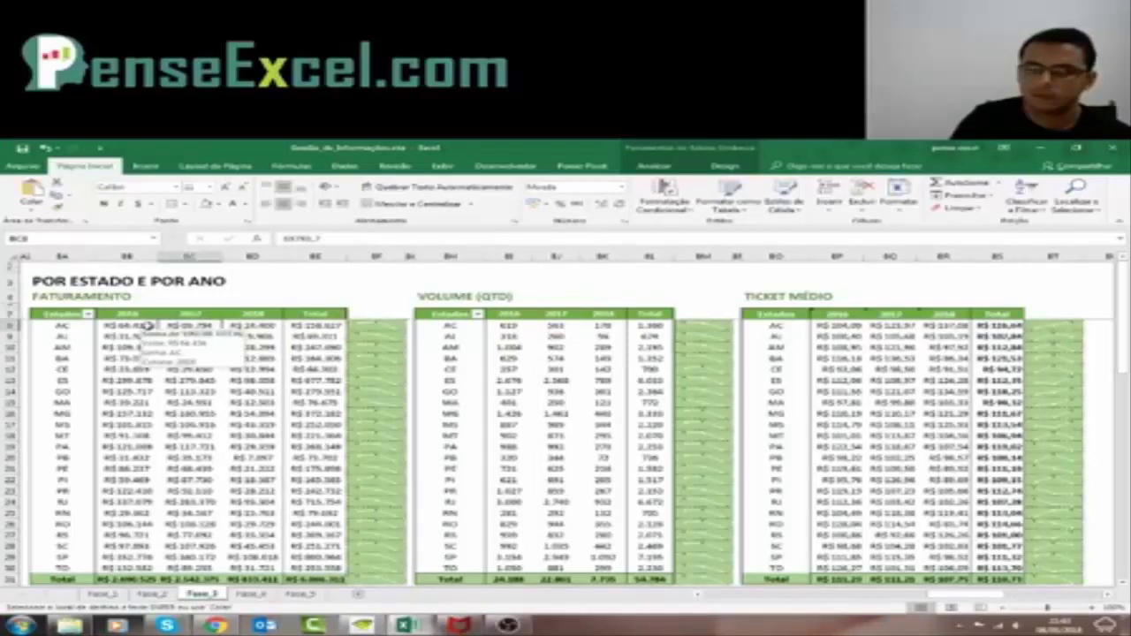
mouse_move(196, 323)
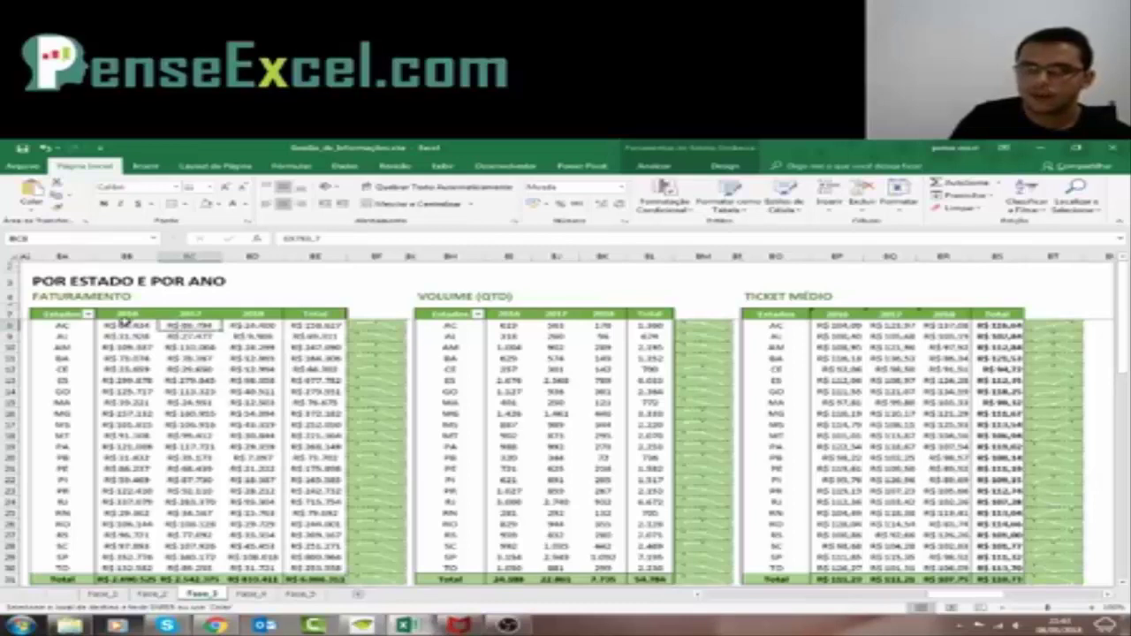
click(126, 324)
click(557, 326)
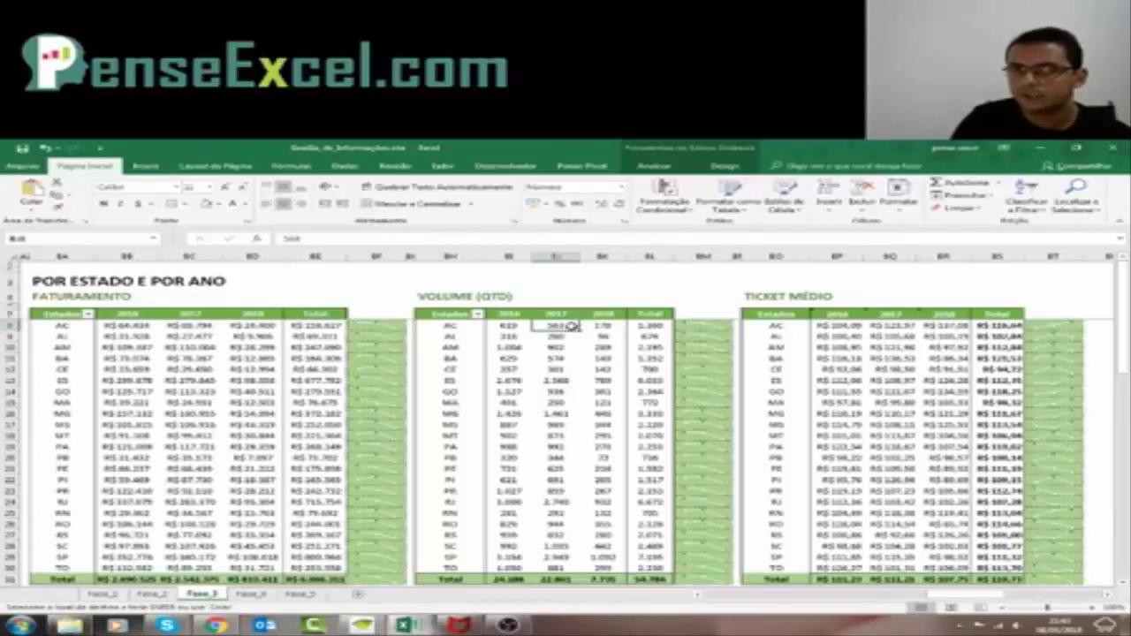
mouse_move(572, 327)
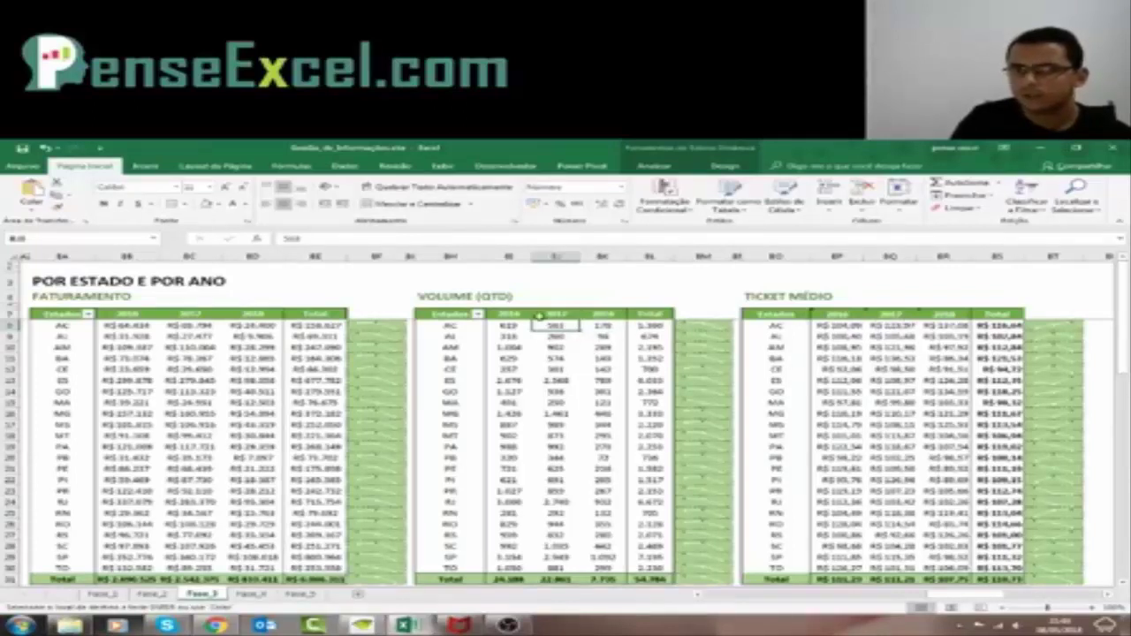
mouse_move(202, 323)
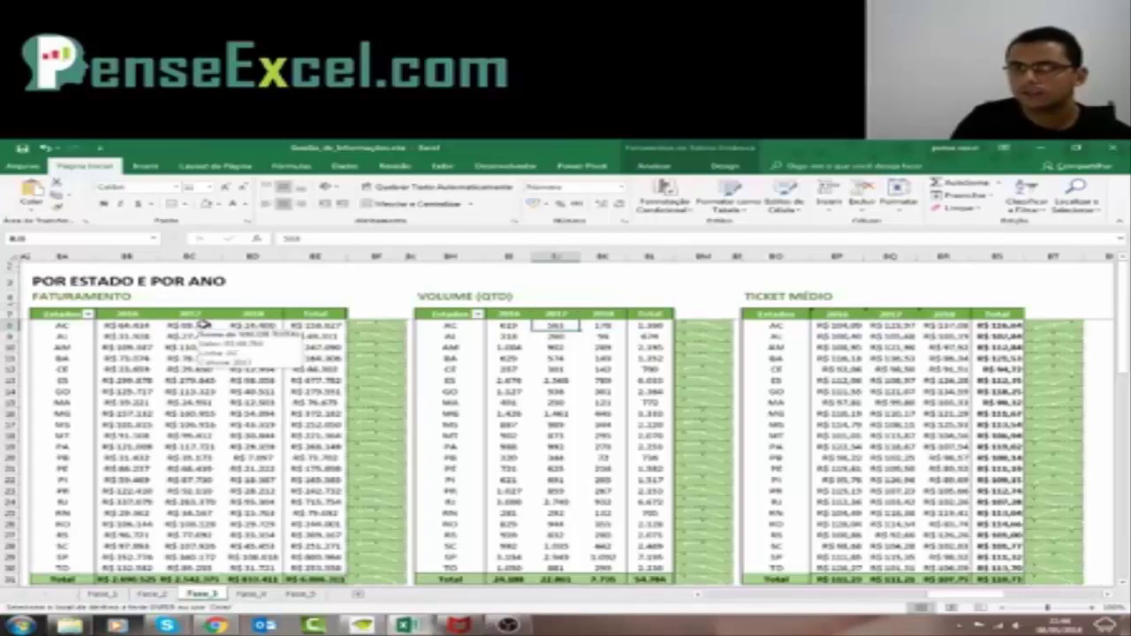
click(915, 326)
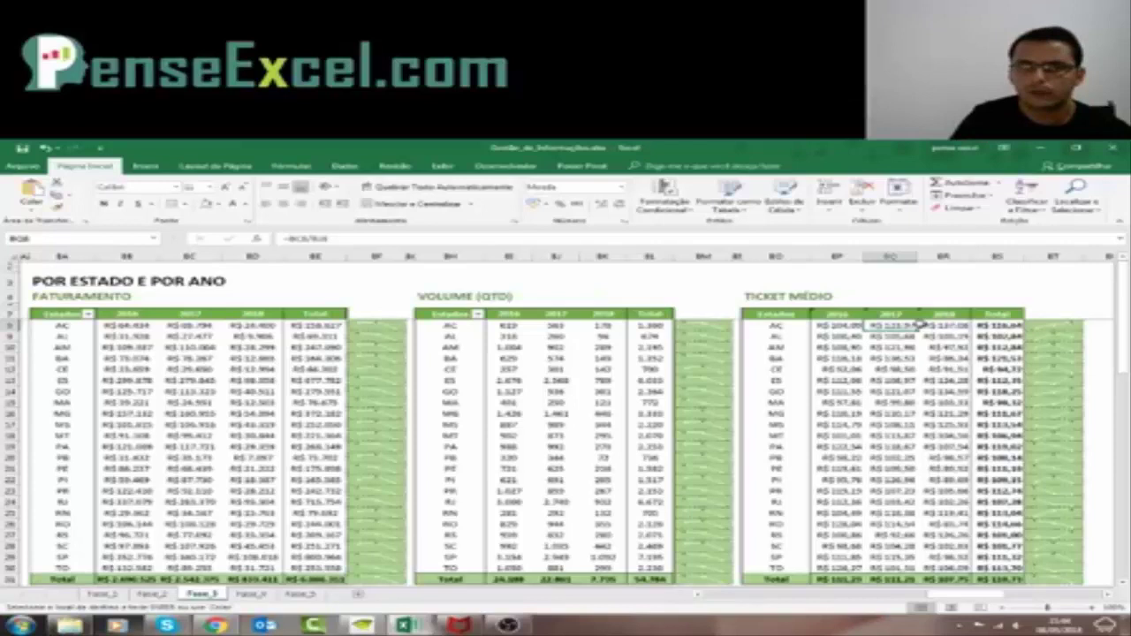
key(Right)
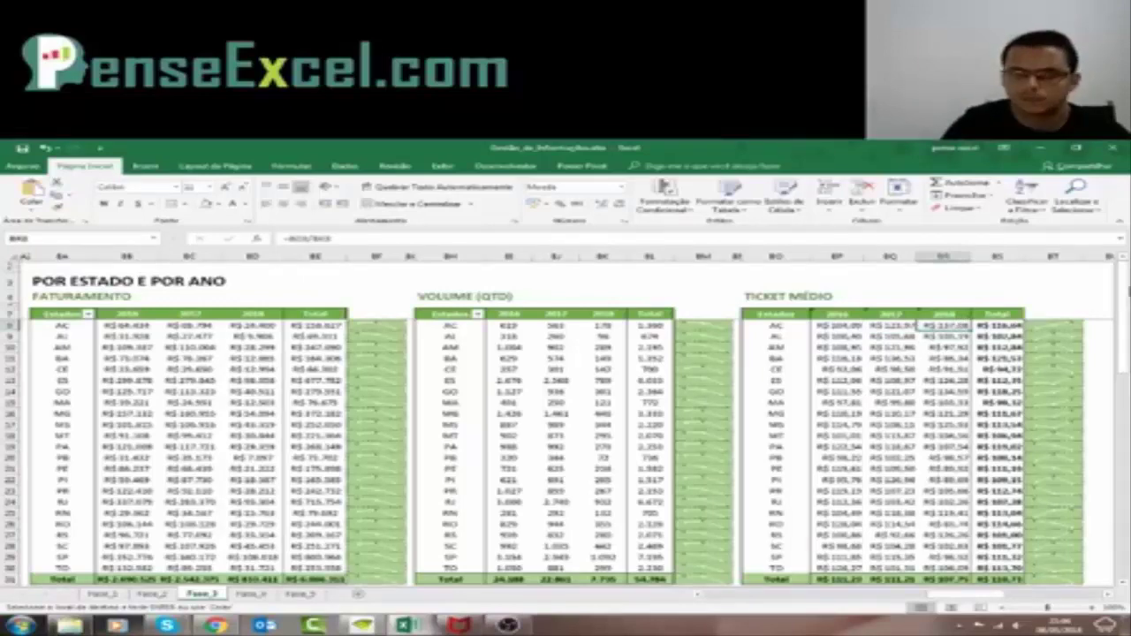
Bring the % CRESCIMENTO POR ESTADO tables for FATURAMENTO, VOLUME and TICKET MÉDIO into view.
scroll(853, 387, down, 2)
scroll(853, 387, up, 2)
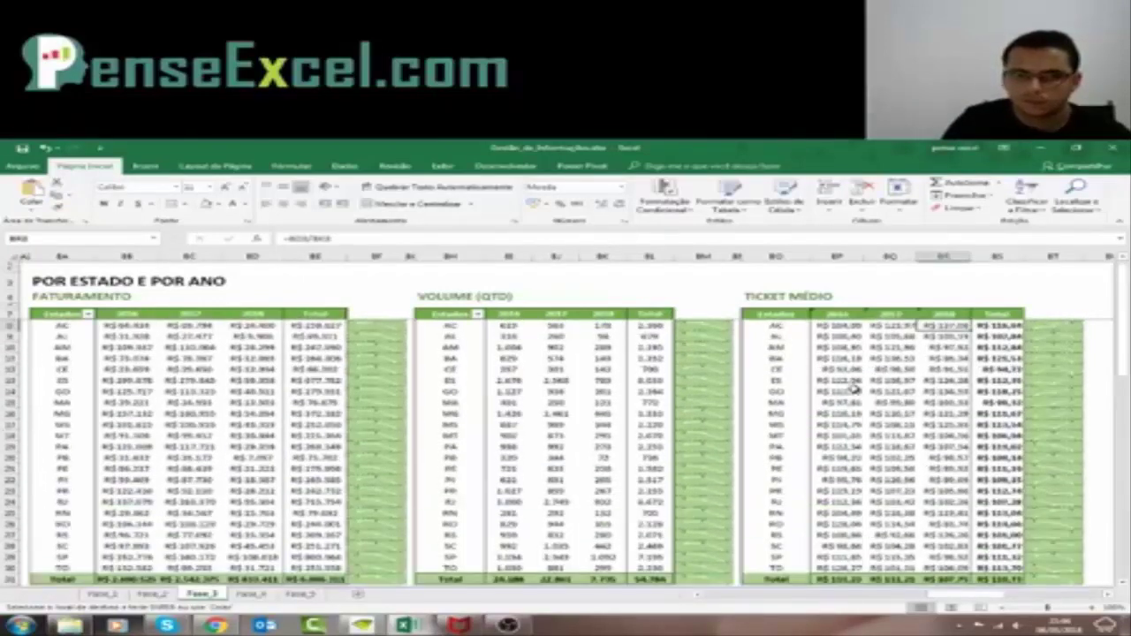
scroll(914, 559, right, 5)
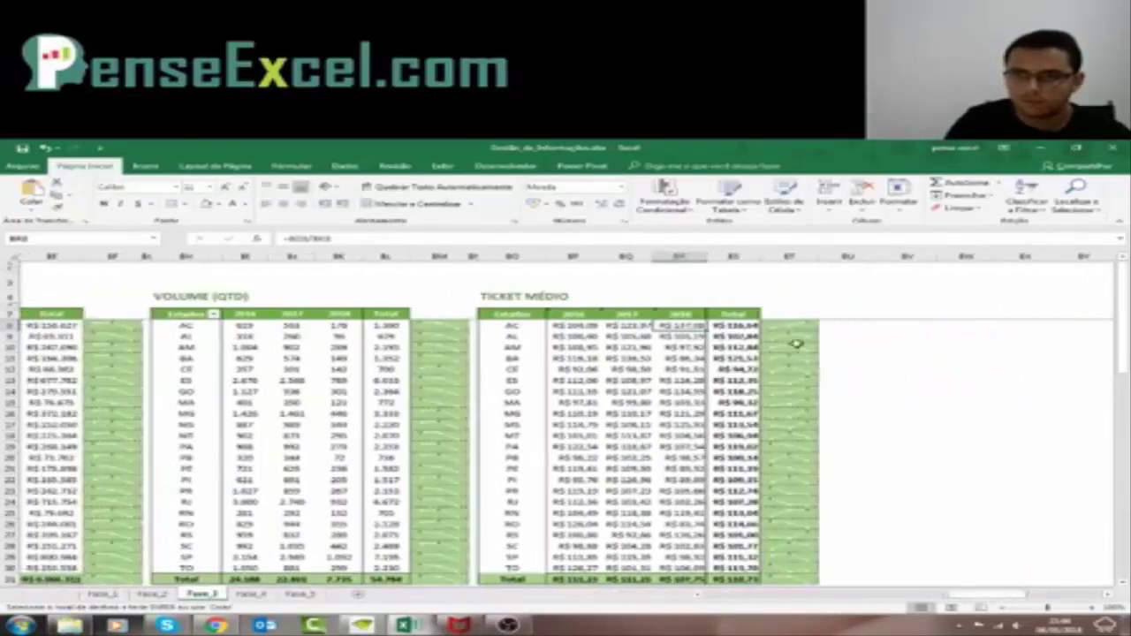
click(862, 323)
key(Right)
key(Right)
key(Right)
key(Right)
key(Right)
key(Right)
key(Right)
key(Right)
key(Right)
key(Right)
key(Right)
key(Right)
key(Right)
key(Right)
key(Right)
key(Right)
key(Right)
key(Right)
key(Right)
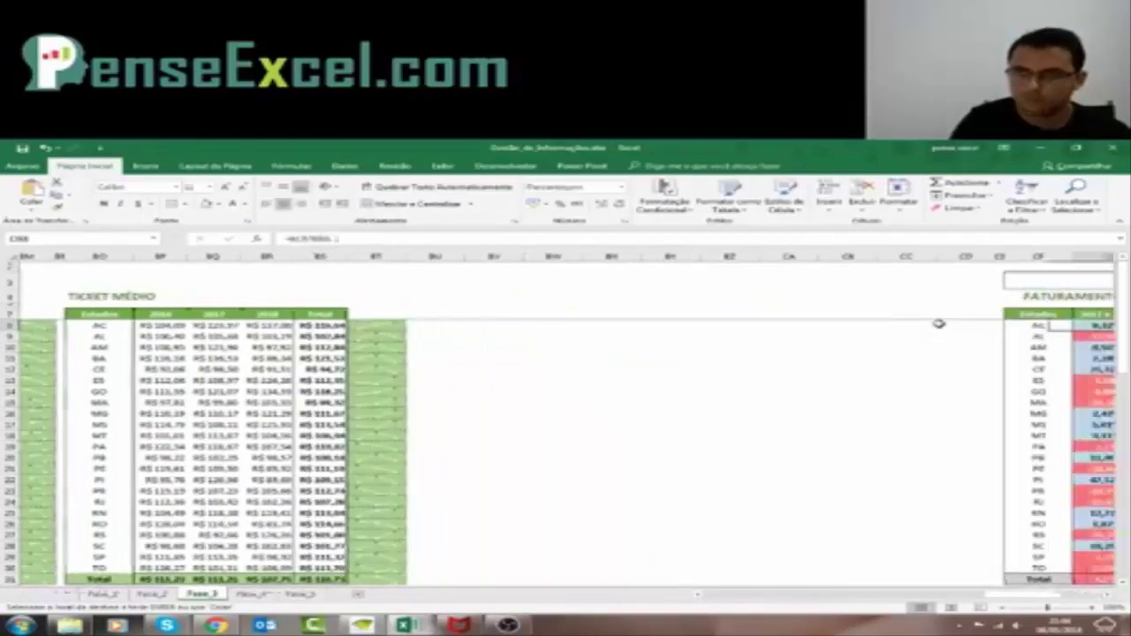
key(Right)
key(Right)
key(Right)
key(Right)
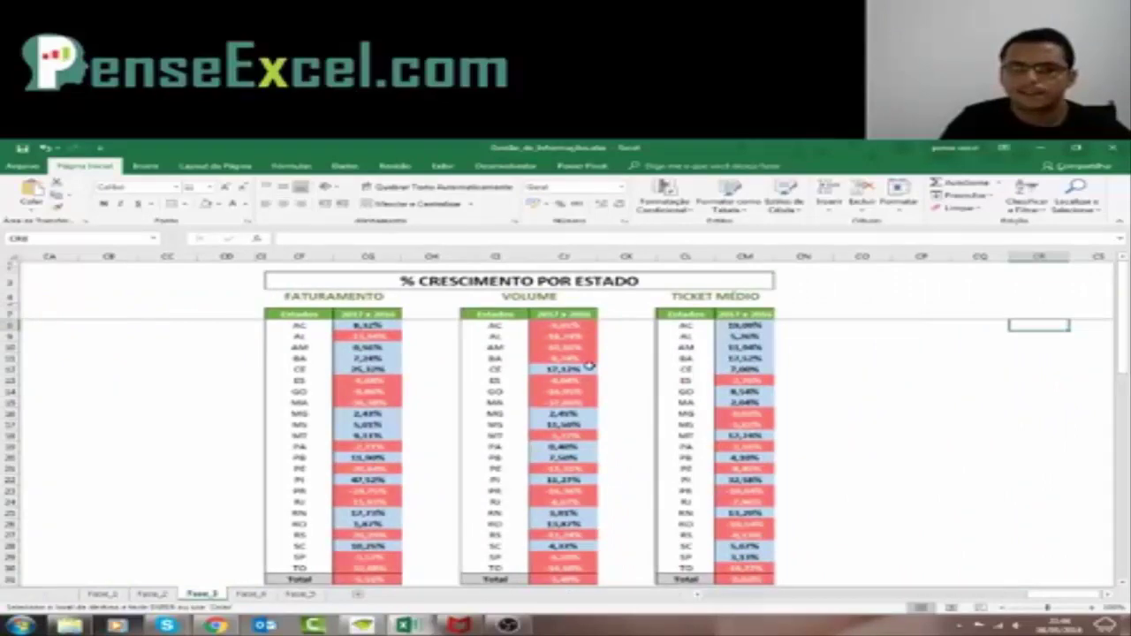
Check state AC's FATURAMENTO growth formula for 2017 x 2016, then review AC's 2018 TICKET MÉDIO in the yearly table.
scroll(589, 365, down, 1)
scroll(589, 365, up, 1)
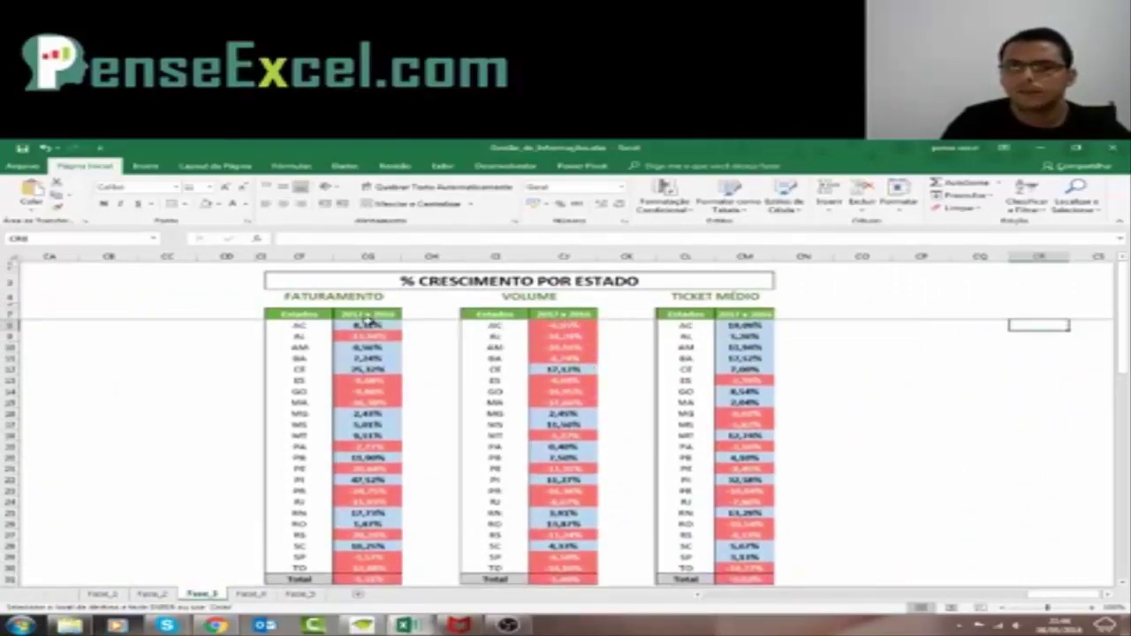
click(368, 324)
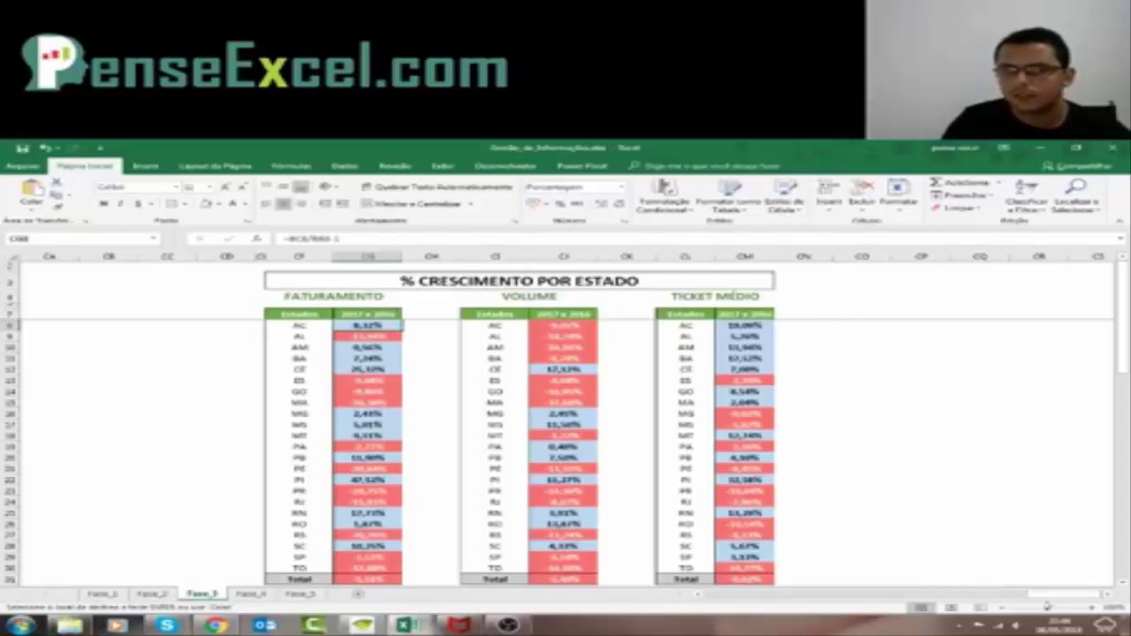
drag(1051, 595, 972, 594)
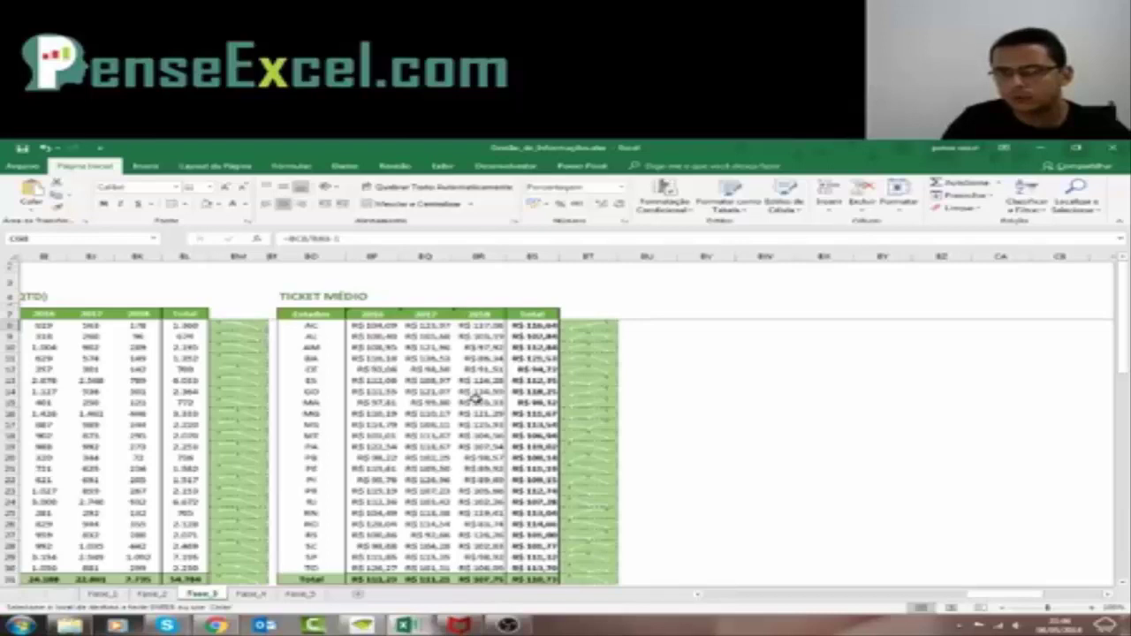
drag(998, 599, 976, 598)
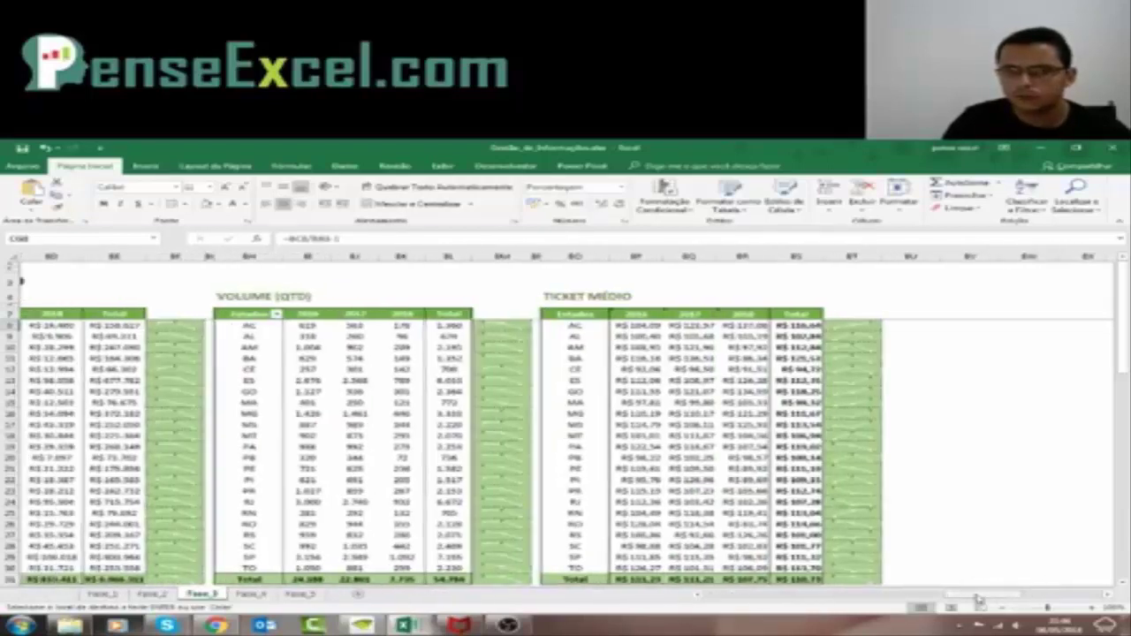
click(751, 326)
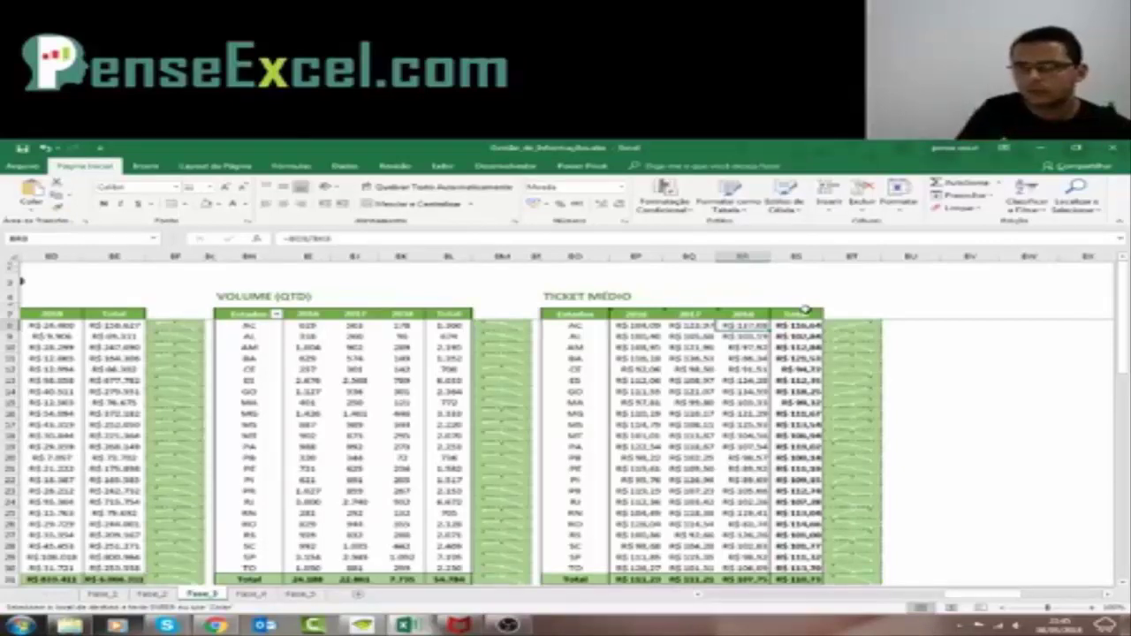
Return along row 8 to the % CRESCIMENTO POR ESTADO tables.
key(Right)
key(Right)
key(Right)
key(Right)
key(Right)
key(Right)
key(Right)
key(Right)
key(Right)
key(Right)
key(Right)
key(Right)
key(Right)
key(Right)
key(Right)
key(Right)
key(Right)
key(Right)
key(Right)
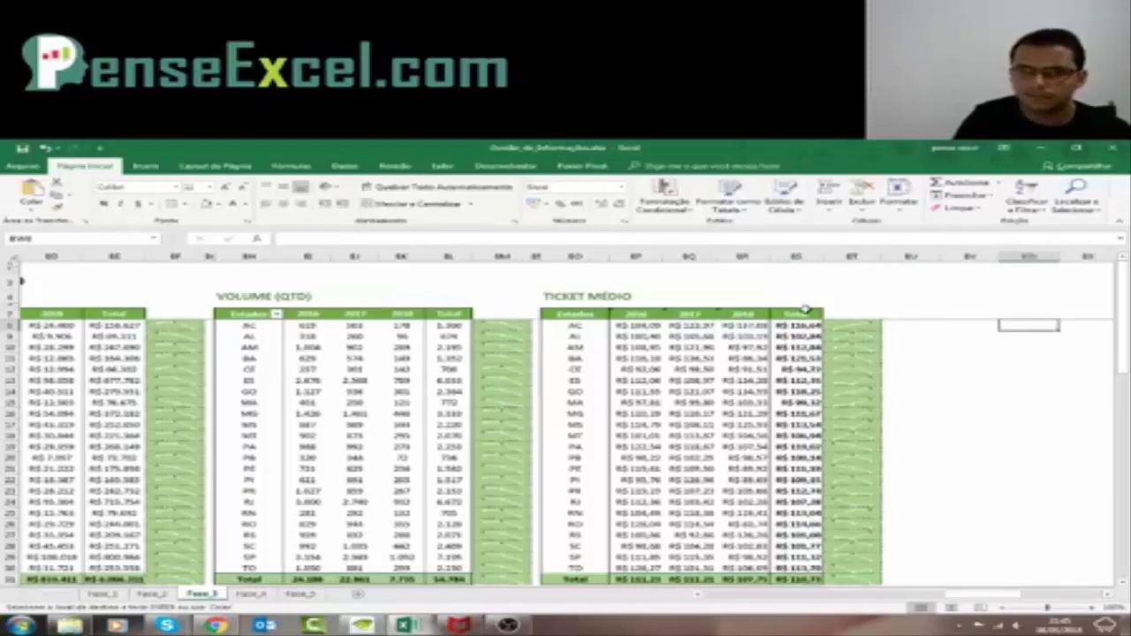
key(Right)
key(Right)
key(Right)
key(Right)
key(Right)
key(Right)
key(Right)
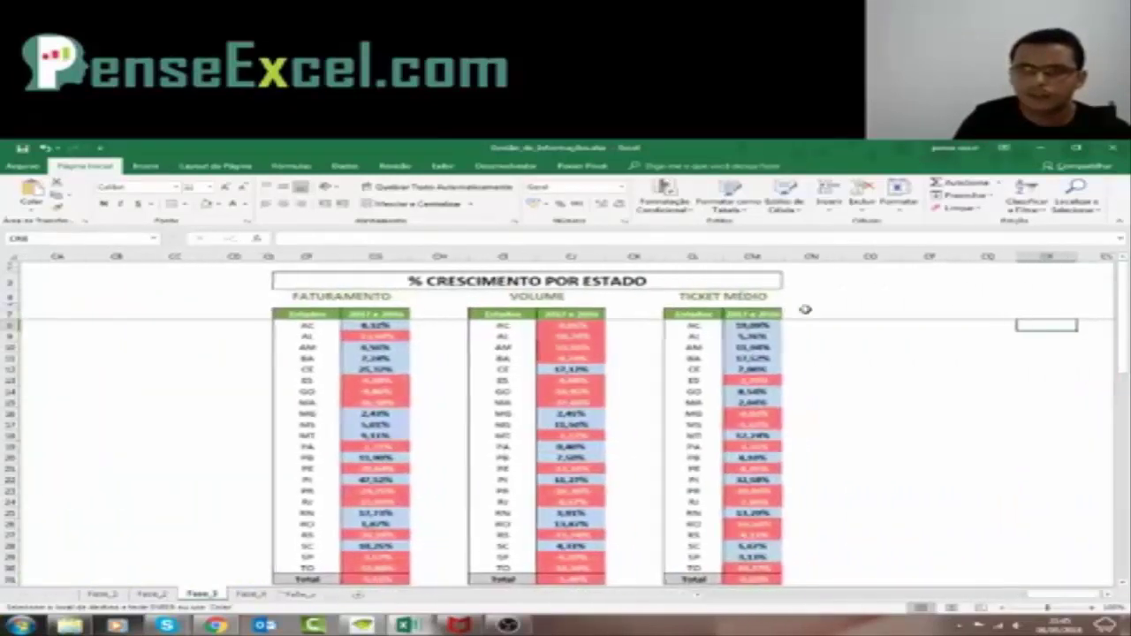
Compare state AC's 2017 x 2016 growth in FATURAMENTO, VOLUME and TICKET MÉDIO, including the VOLUME percentages from AC to GO.
click(576, 325)
click(394, 327)
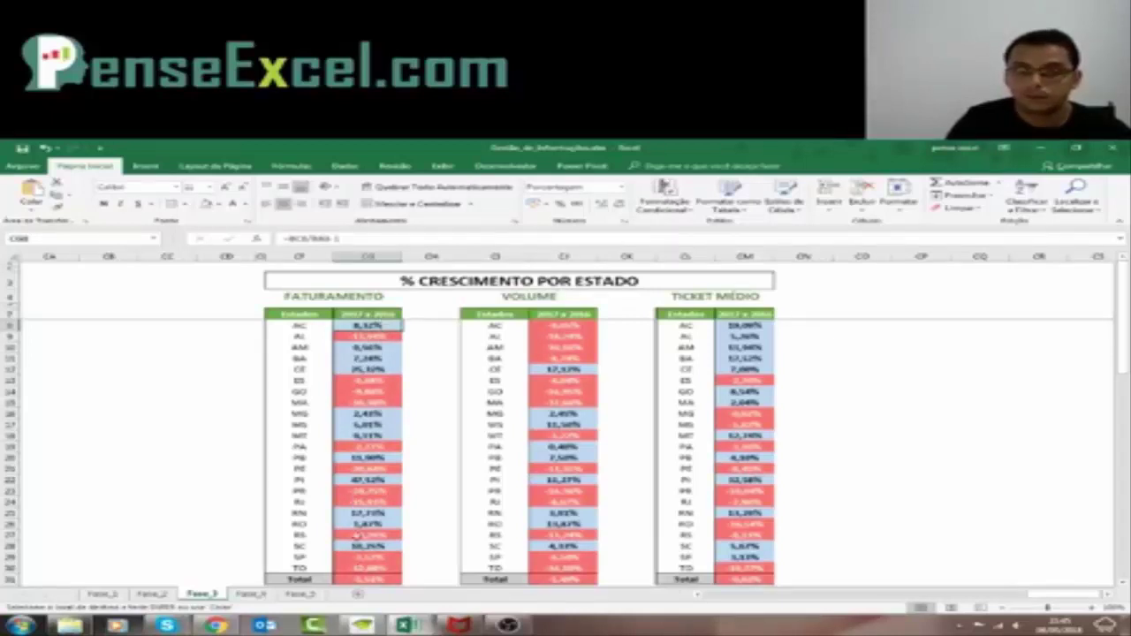
drag(578, 323, 583, 392)
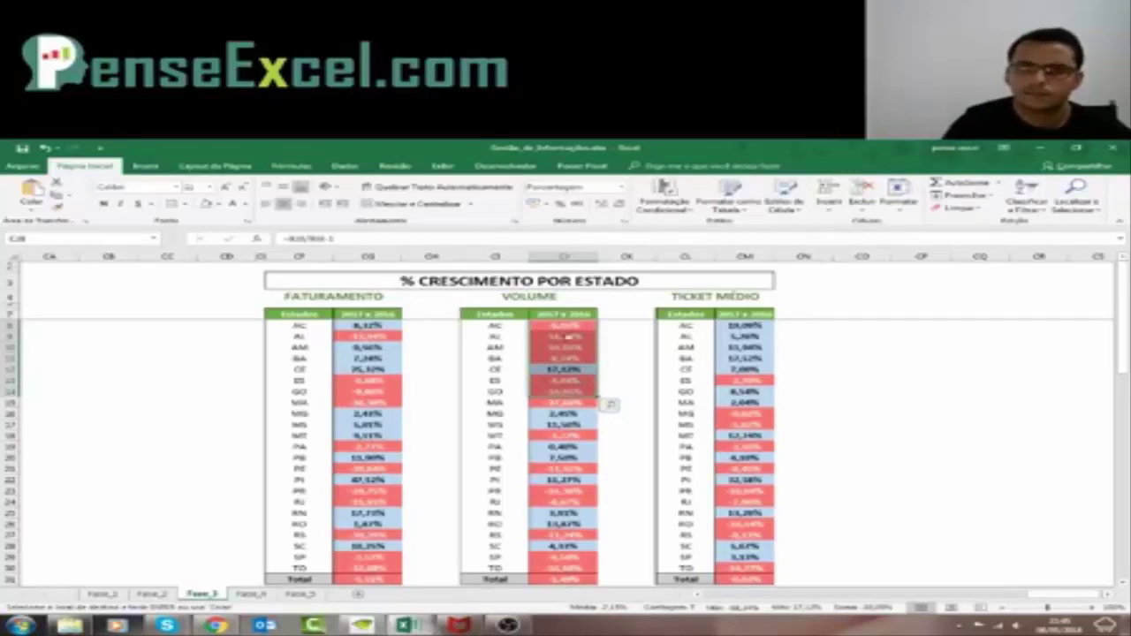
click(563, 329)
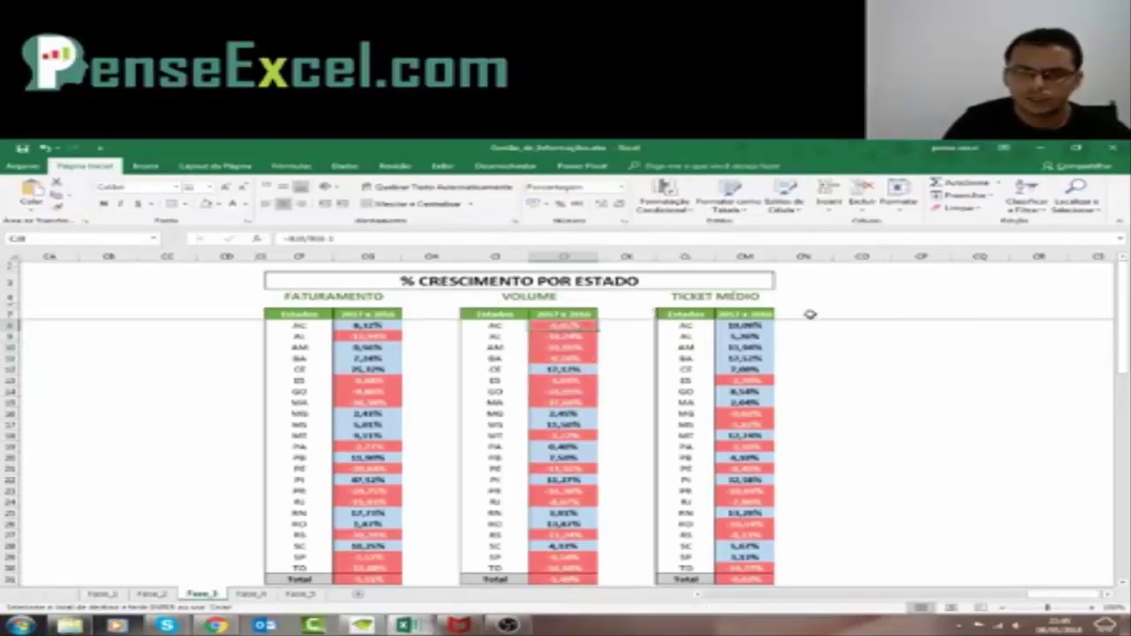
click(739, 325)
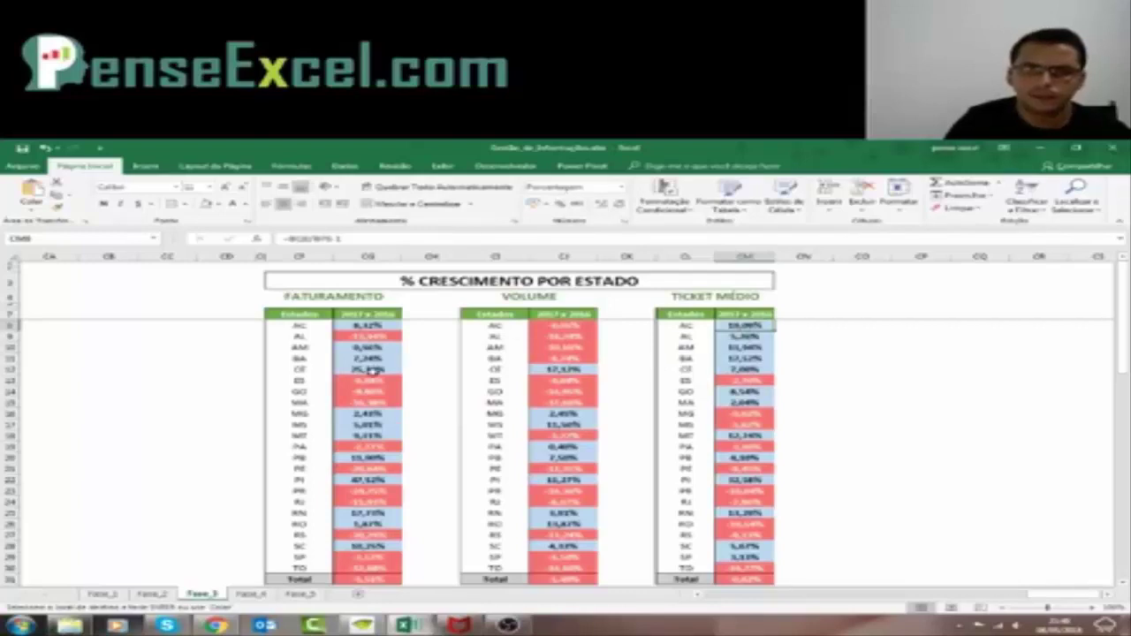
key(F9)
key(F9)
key(F9)
key(F9)
key(F9)
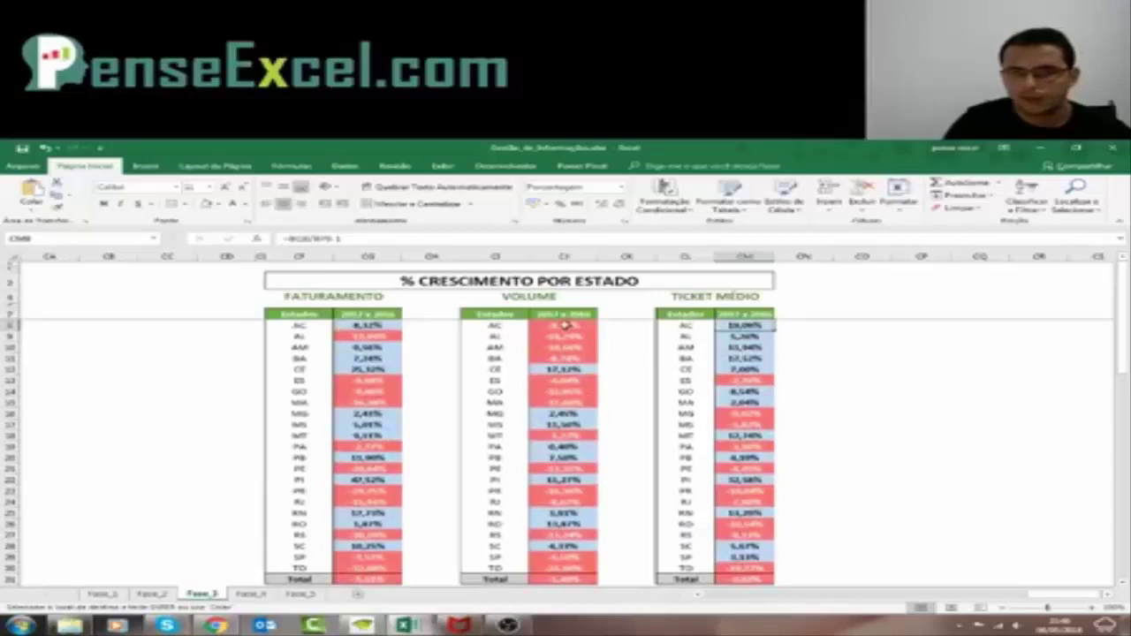
Review the 2017 x 2016 VOLUME growth of states AC, AL, AM and BA.
click(564, 326)
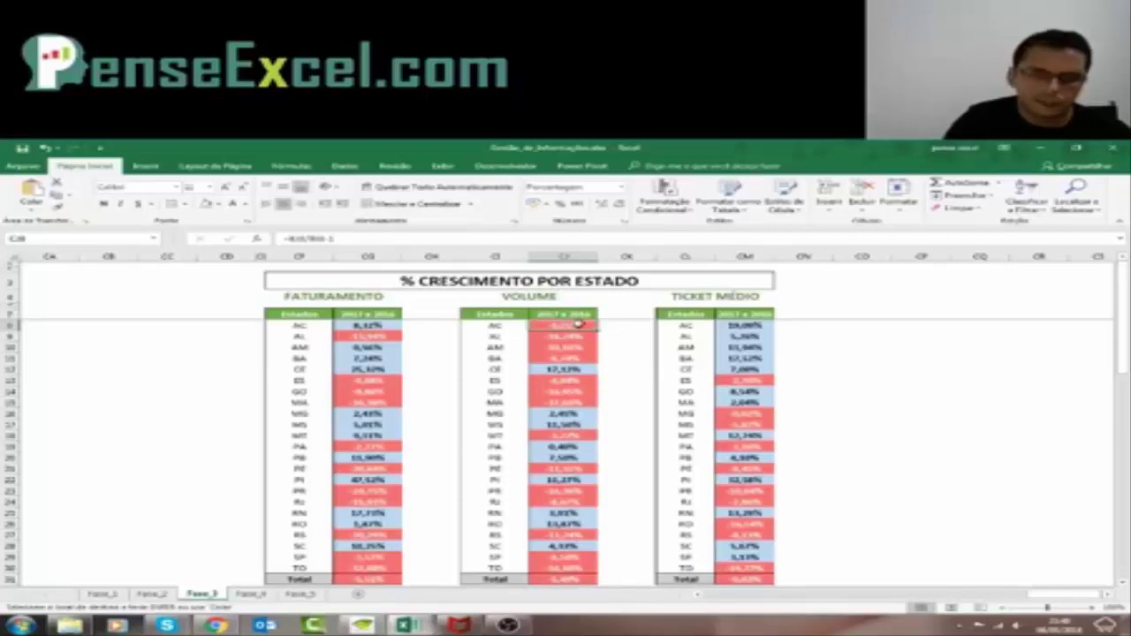
click(497, 332)
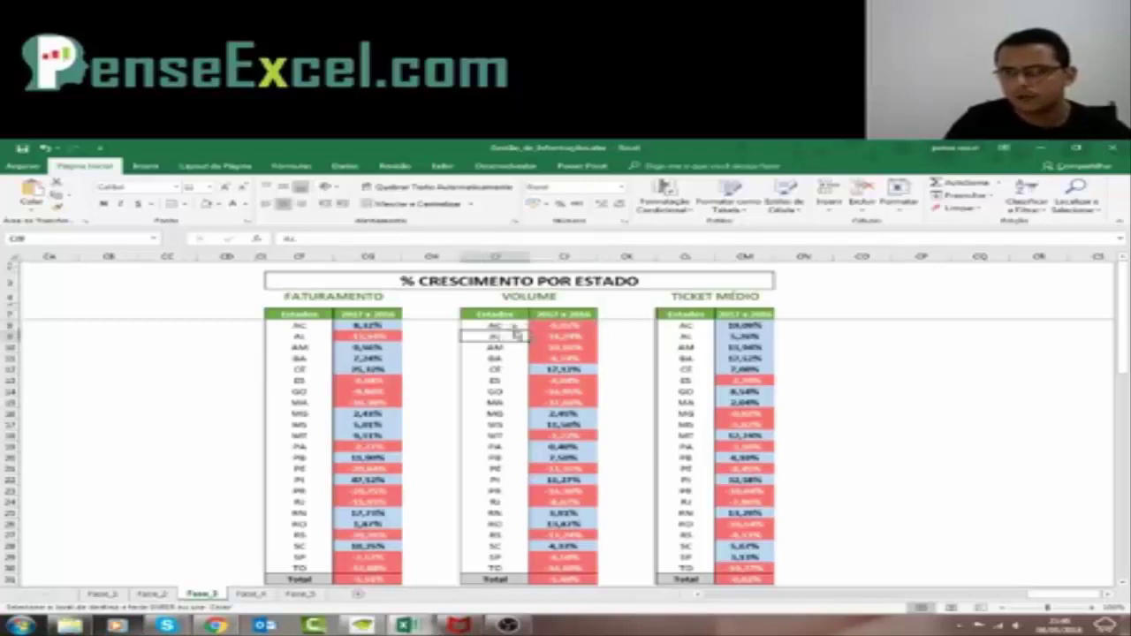
click(504, 349)
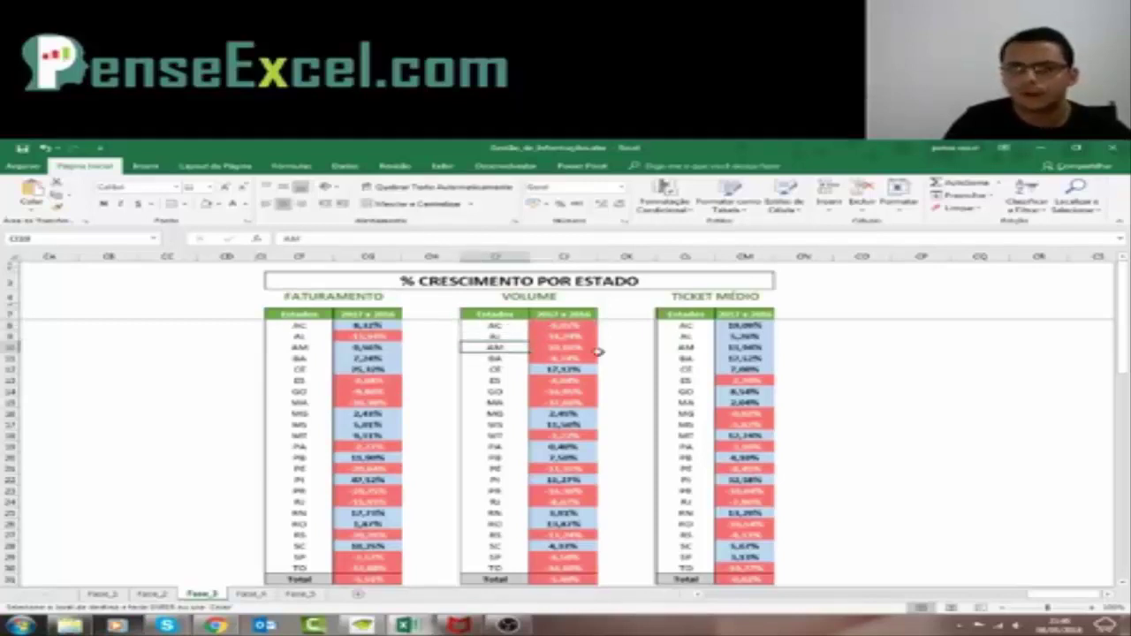
click(479, 356)
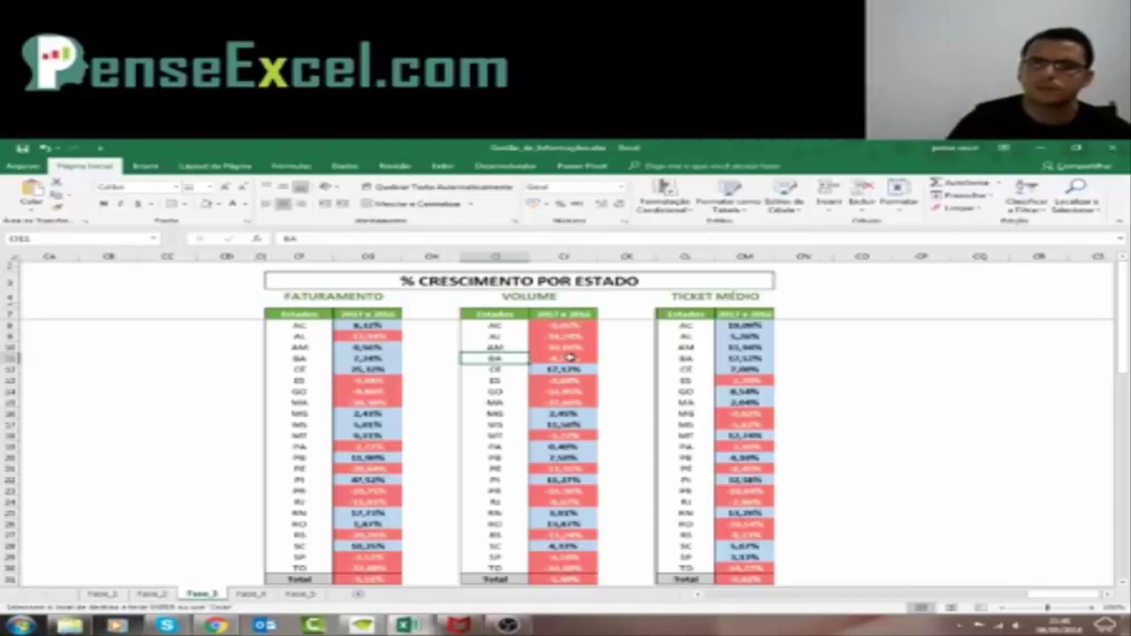
drag(559, 325, 554, 356)
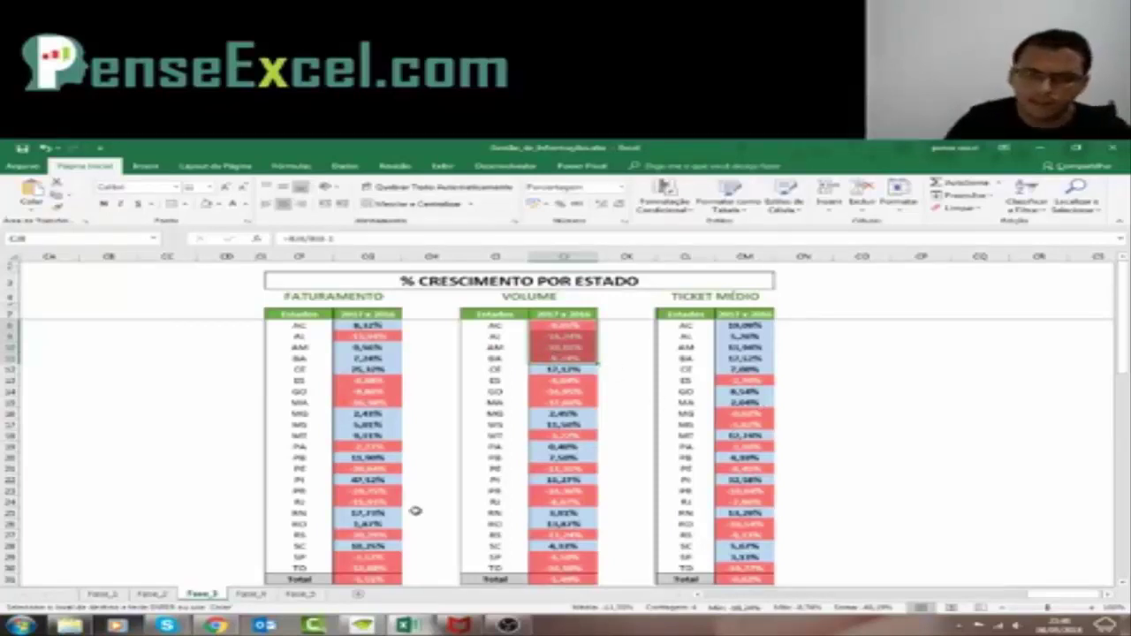
Go back to the FATURAMENTO report by category and month, then view the RELATÓRIO ANALÍTICO DE VENDAS on sheet Fase_2.
drag(1050, 596, 645, 597)
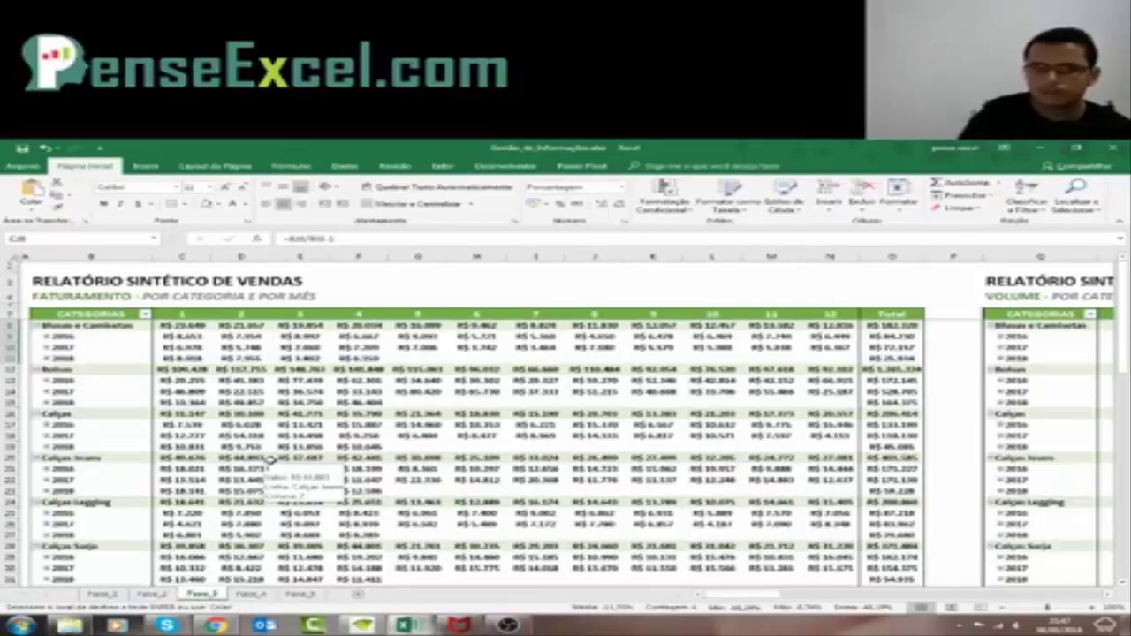
click(173, 596)
click(273, 519)
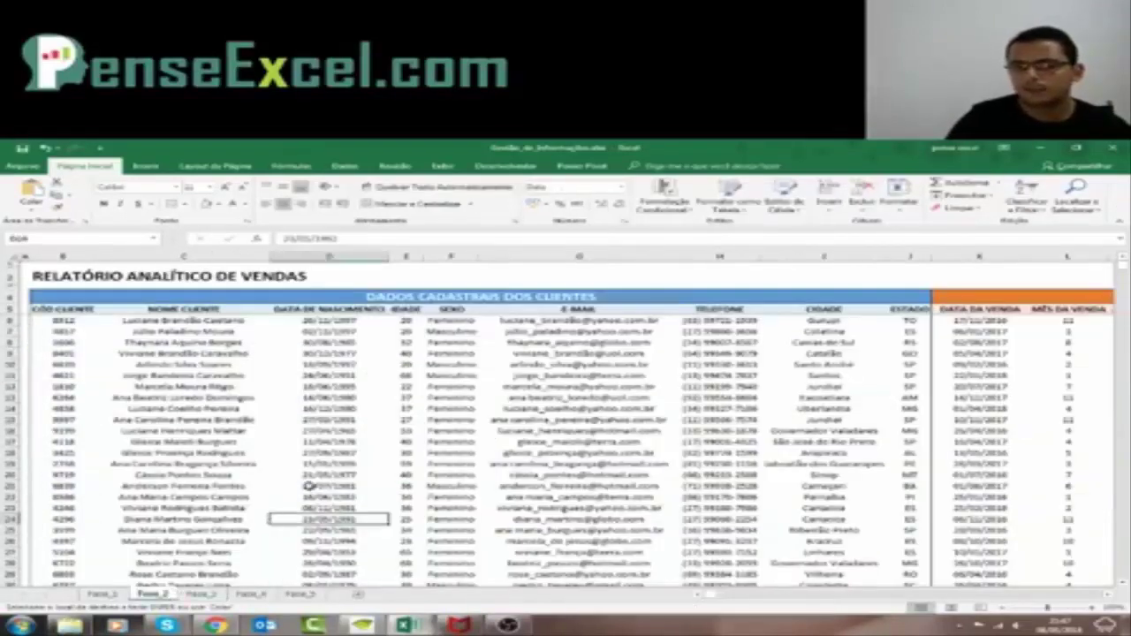
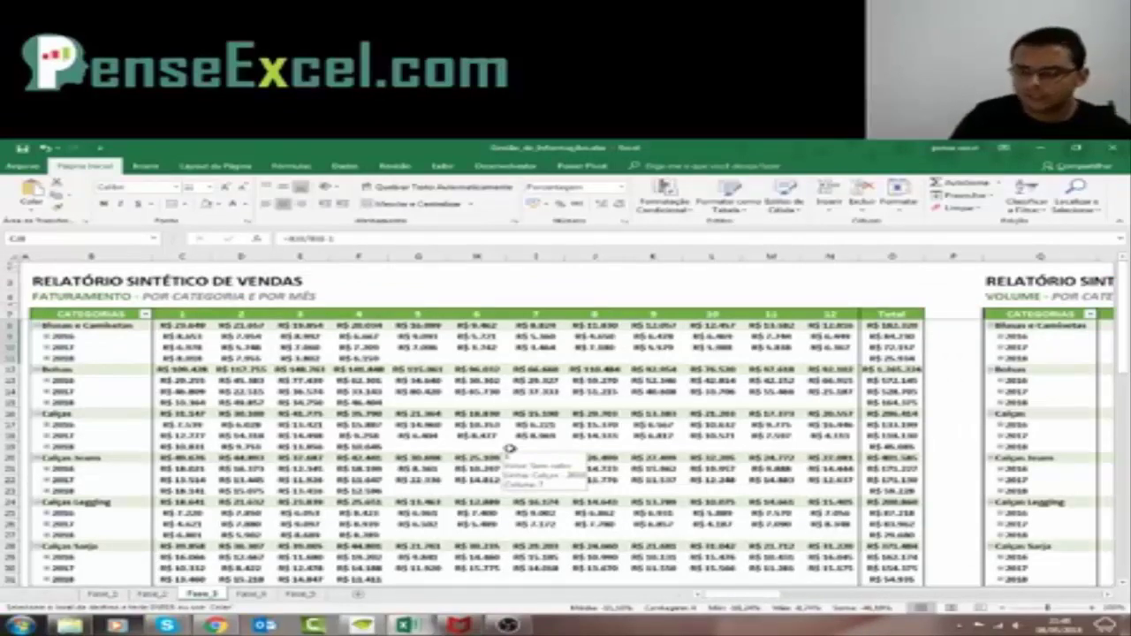
Open sheet Fase_4 and examine the yearly FATURAMENTO totals, growth rows and FATURAMENTO POR ANO chart.
click(252, 595)
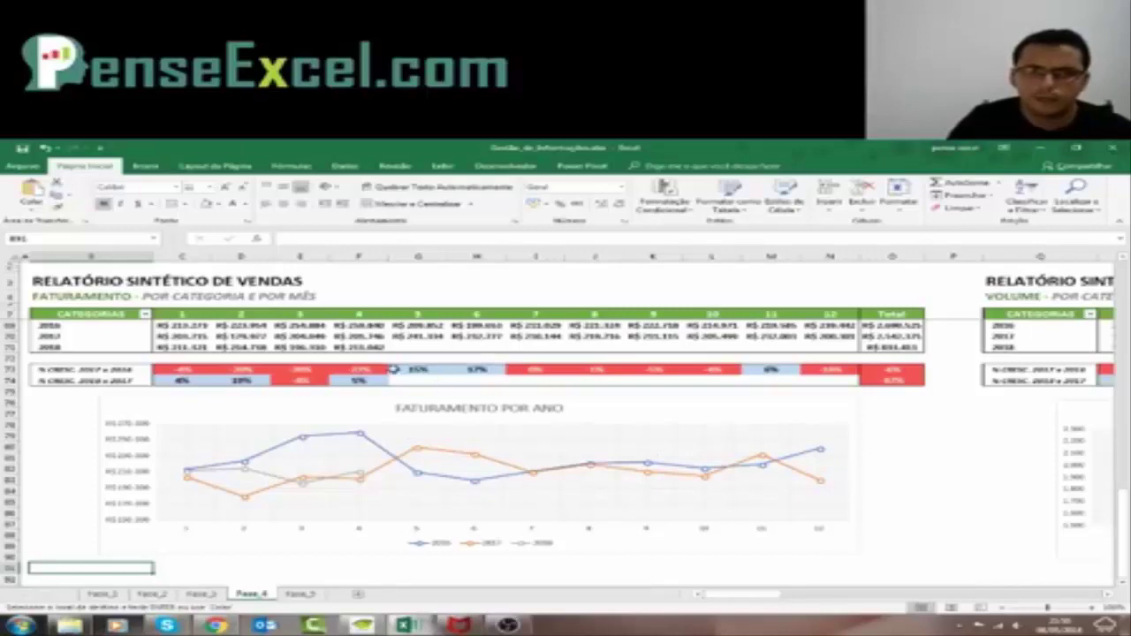
scroll(391, 369, up, 13)
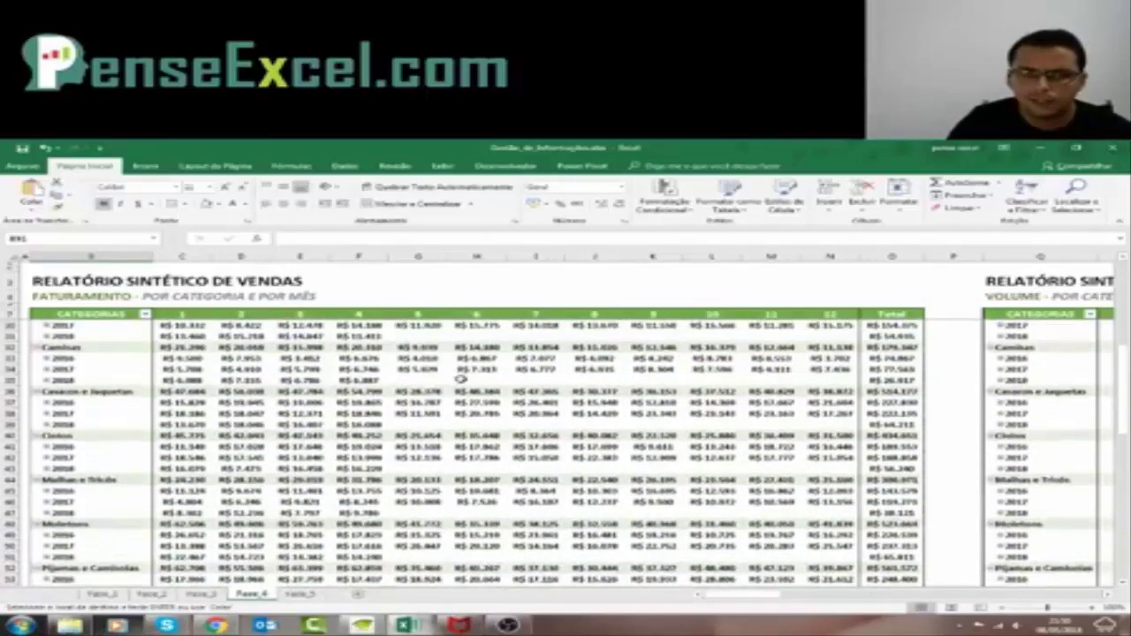
scroll(393, 407, down, 13)
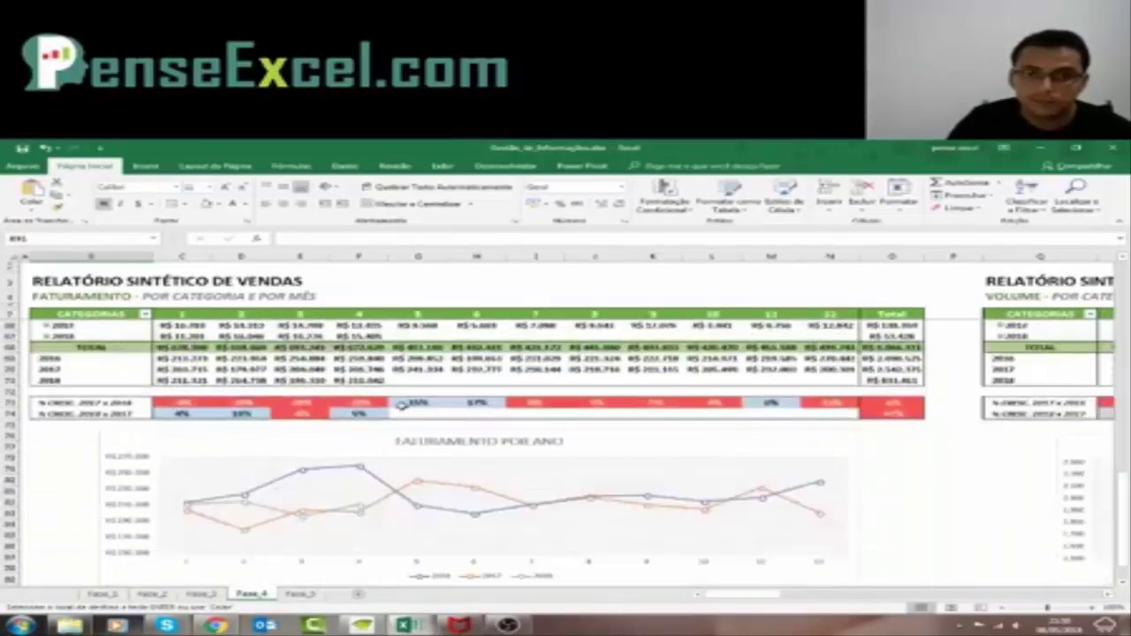
scroll(400, 404, down, 1)
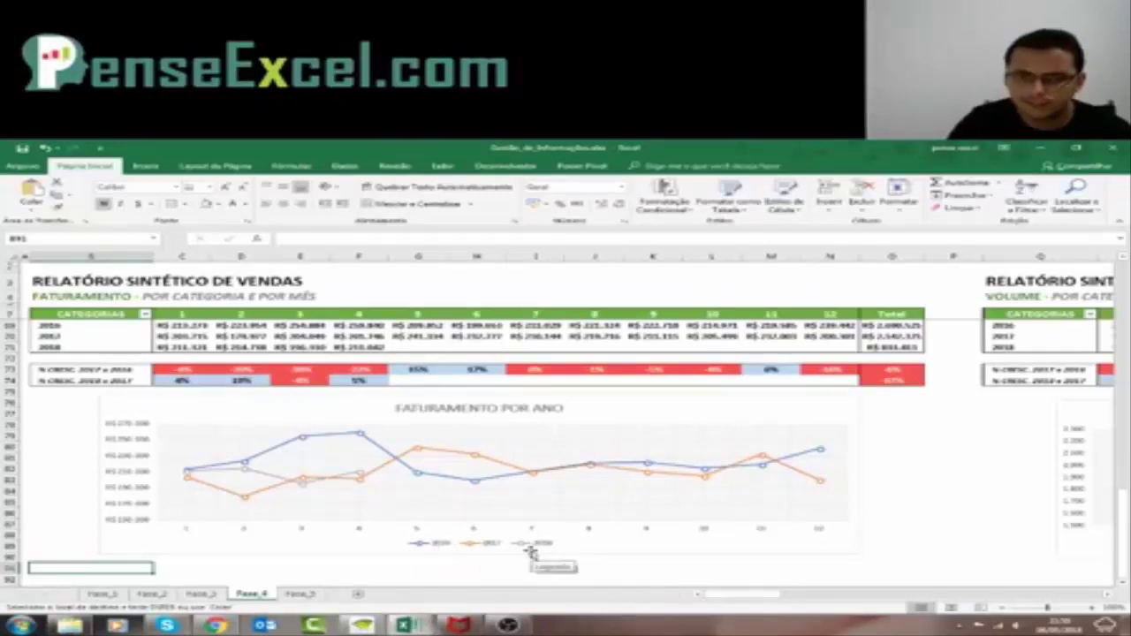
scroll(696, 515, up, 1)
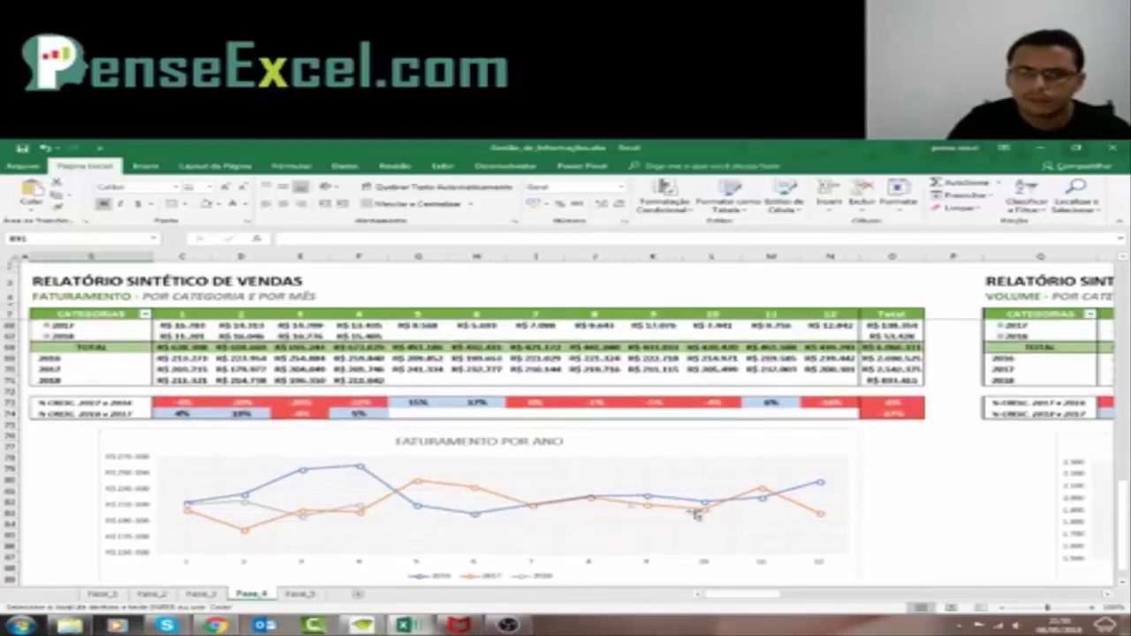
click(951, 493)
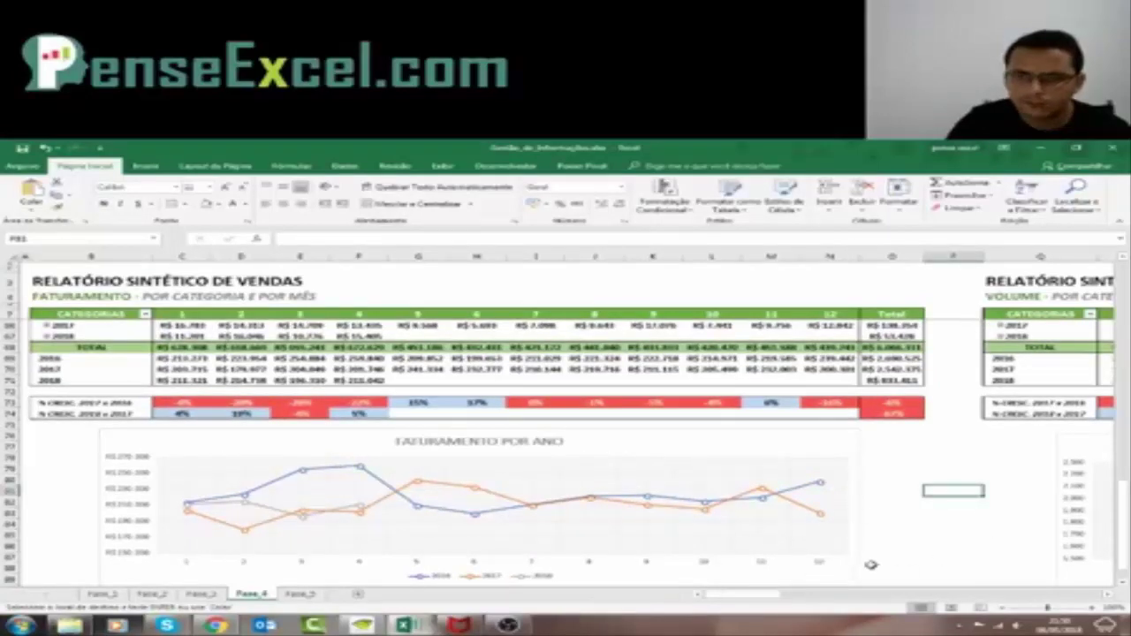
scroll(848, 523, down, 1)
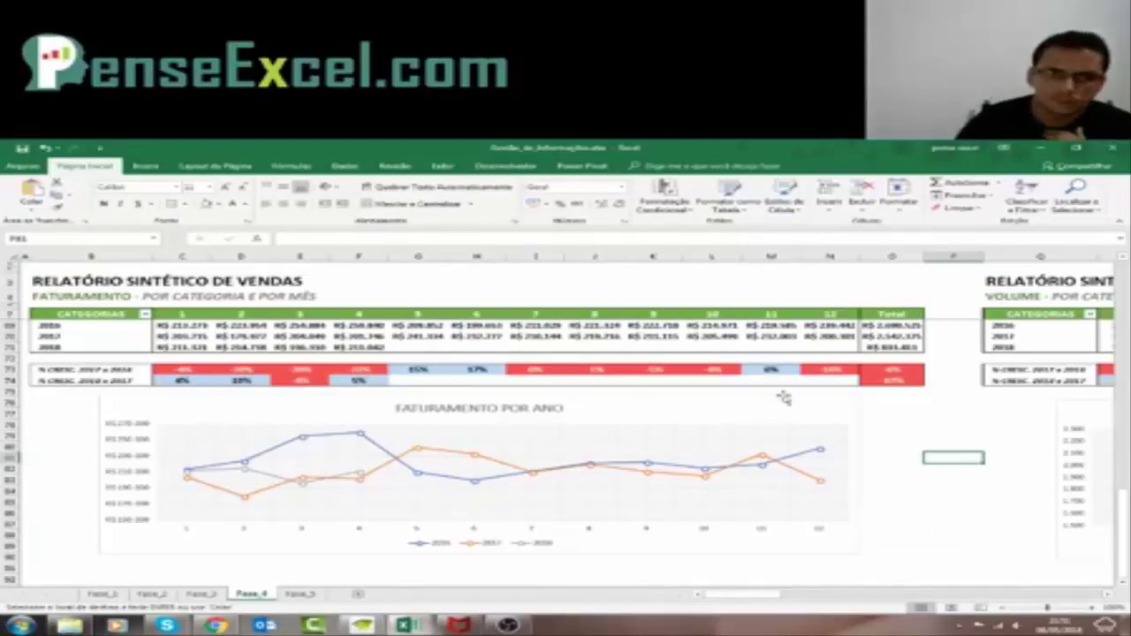
Compare the 2016 and 2017 FATURAMENTO totals for the first months with their points on the FATURAMENTO POR ANO chart.
click(190, 336)
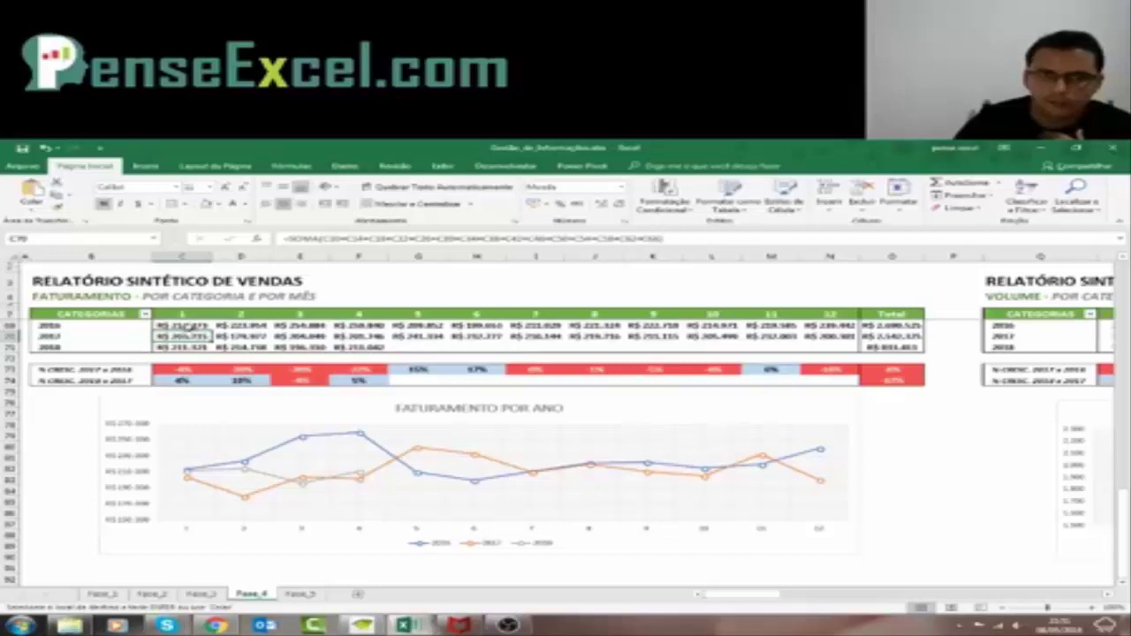
click(189, 325)
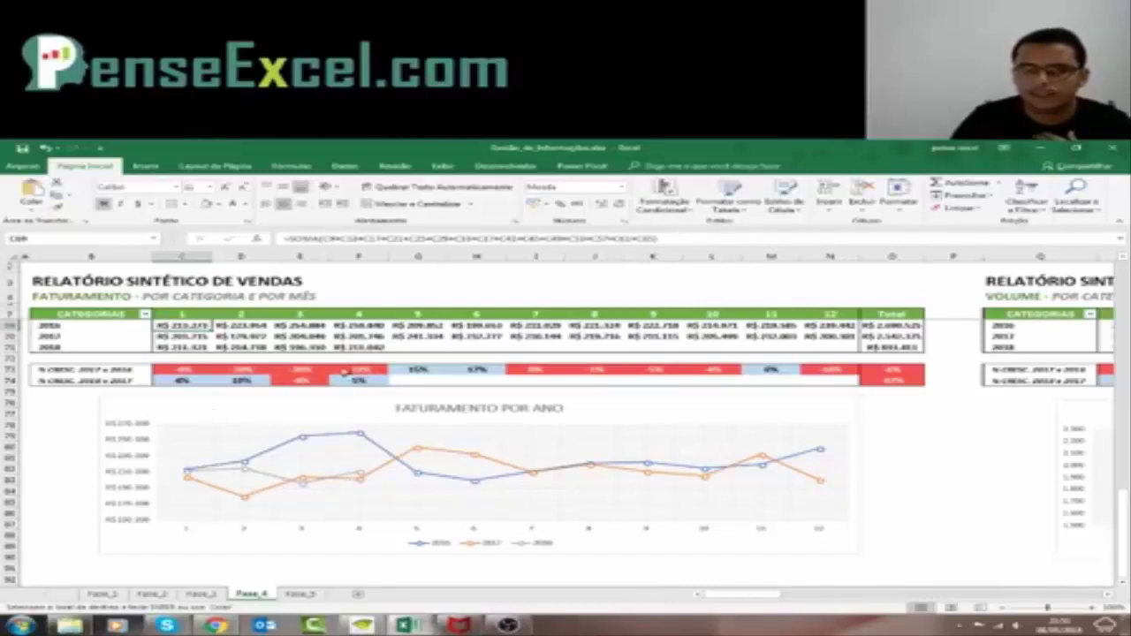
click(181, 337)
drag(184, 337, 291, 336)
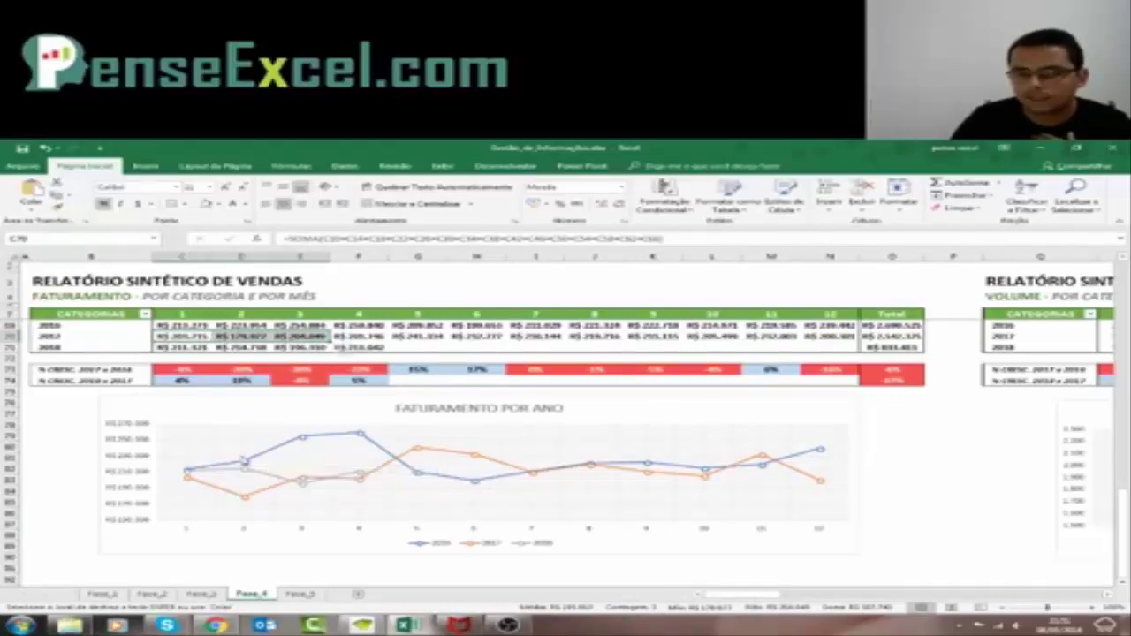
mouse_move(245, 462)
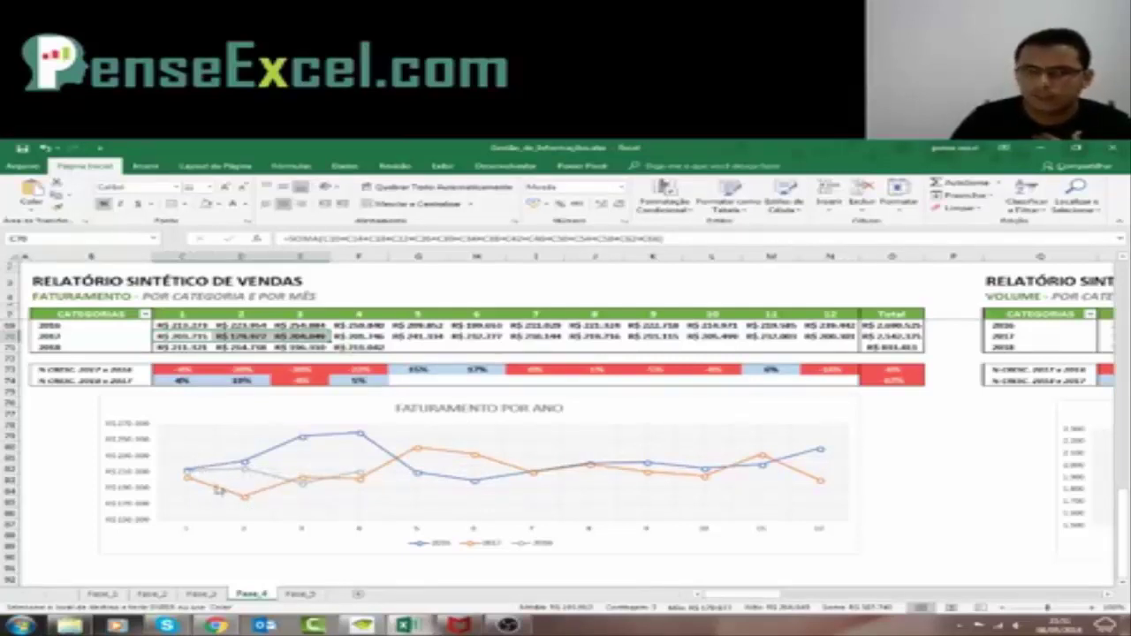
mouse_move(246, 498)
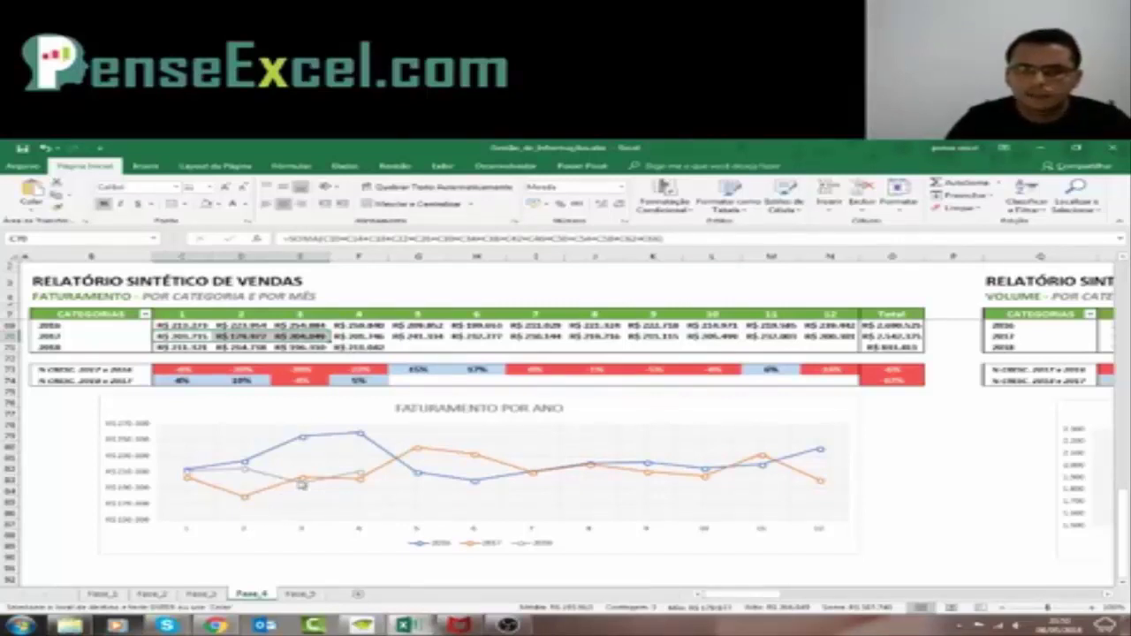
mouse_move(310, 481)
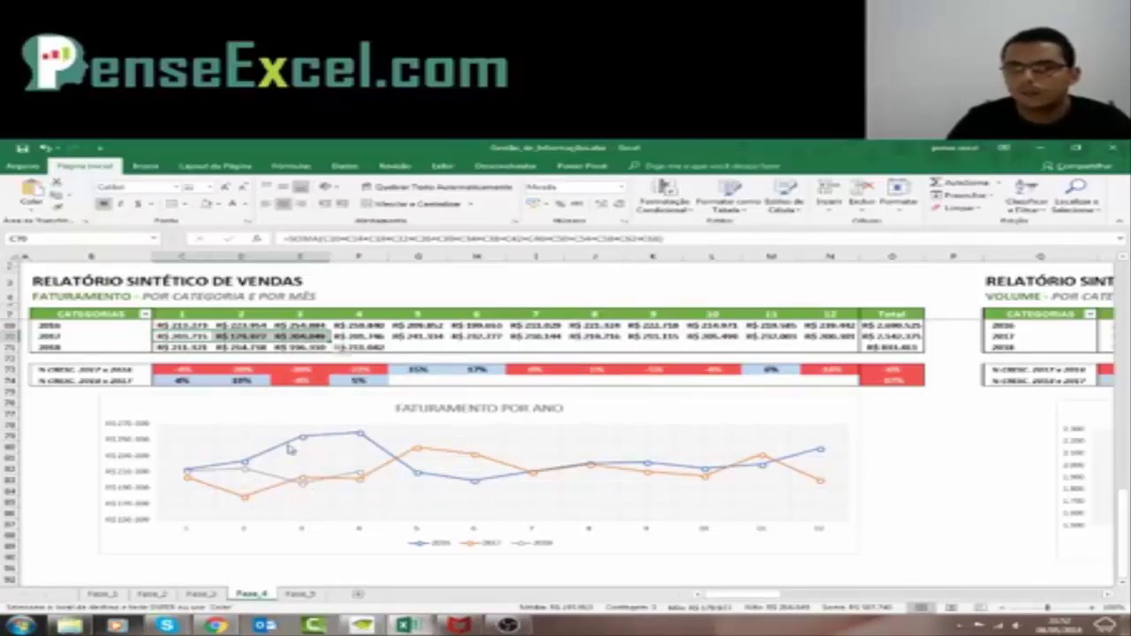
mouse_move(300, 441)
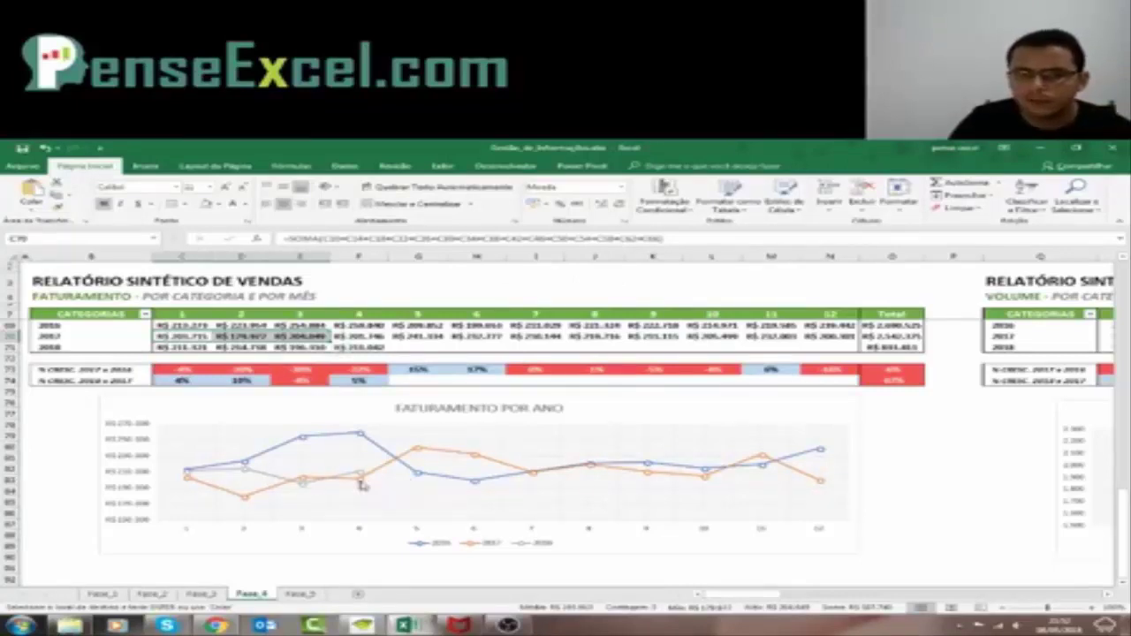
mouse_move(366, 488)
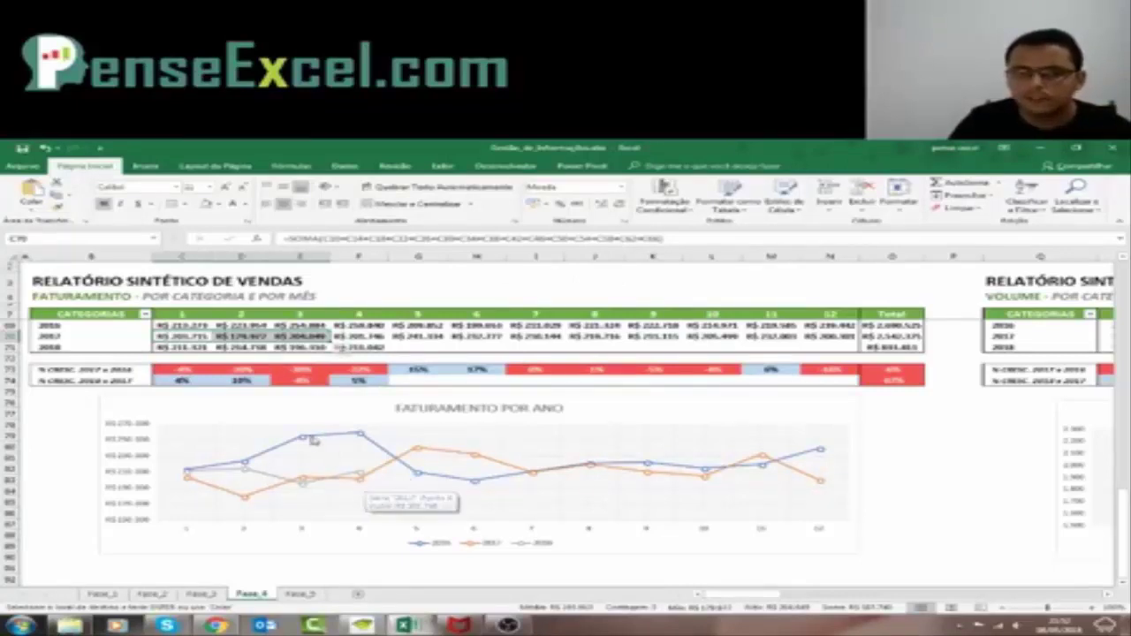
Examine the 2016 and 2017 lines from month 4 onward on the FATURAMENTO POR ANO chart and the 2017 total for month 8.
mouse_move(361, 435)
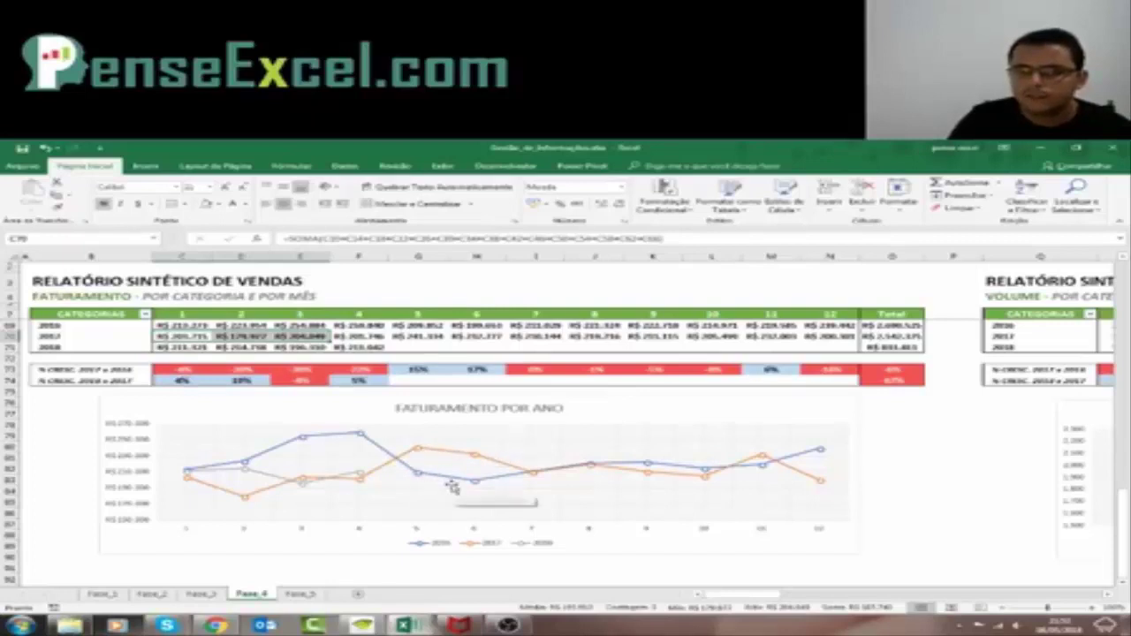
mouse_move(425, 480)
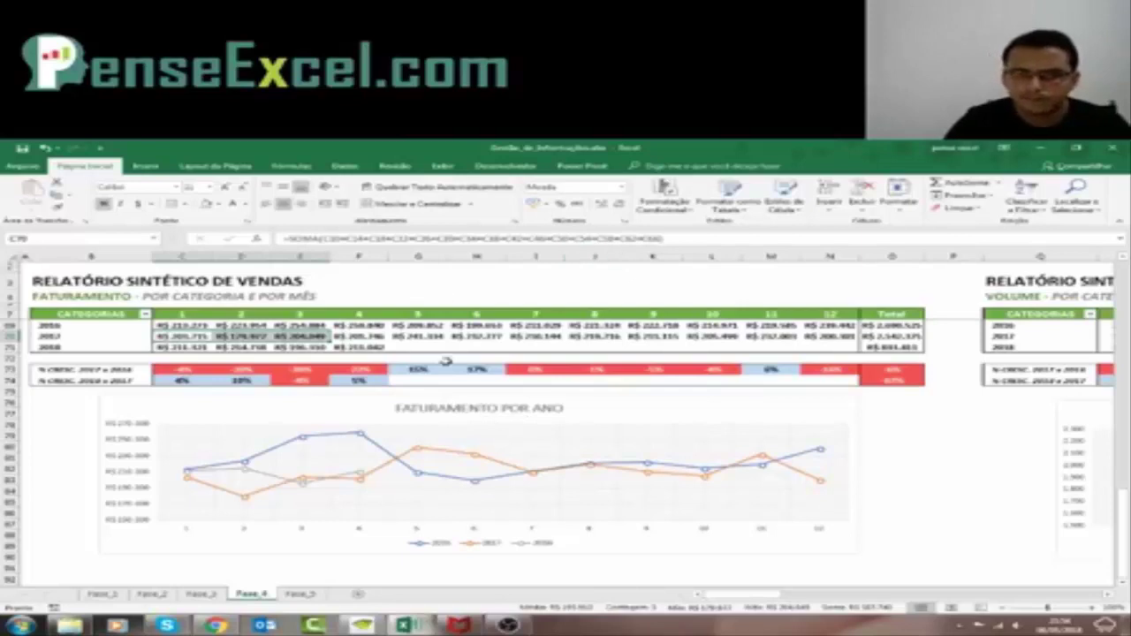
click(574, 337)
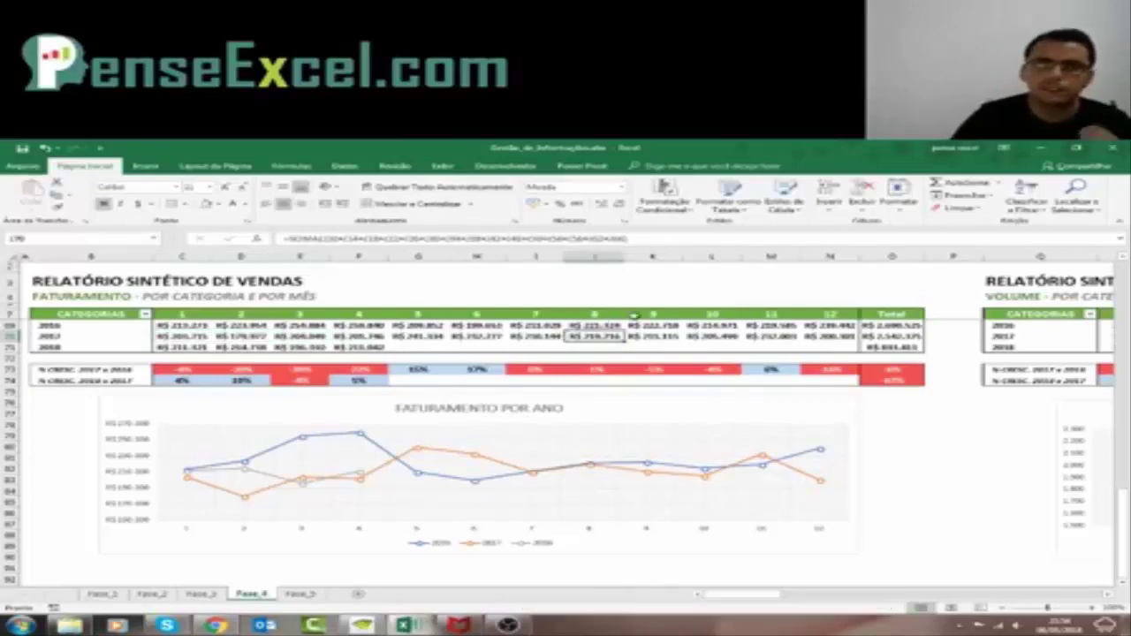
mouse_move(633, 314)
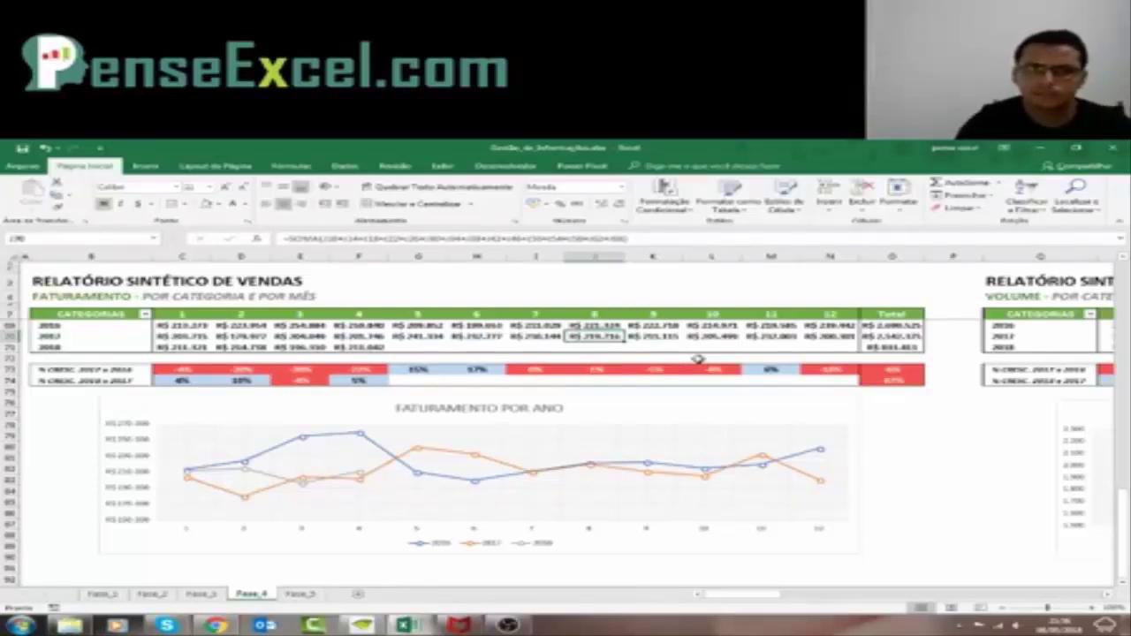
Move across Fase_4 to the VOLUME report and examine its yearly totals, growth rows and VOLUME POR ANO chart.
key(Right)
key(Right)
key(Right)
key(Right)
key(Right)
key(Right)
key(Right)
key(Right)
key(Right)
key(Right)
key(Right)
key(Right)
key(Right)
key(Right)
key(Right)
key(Right)
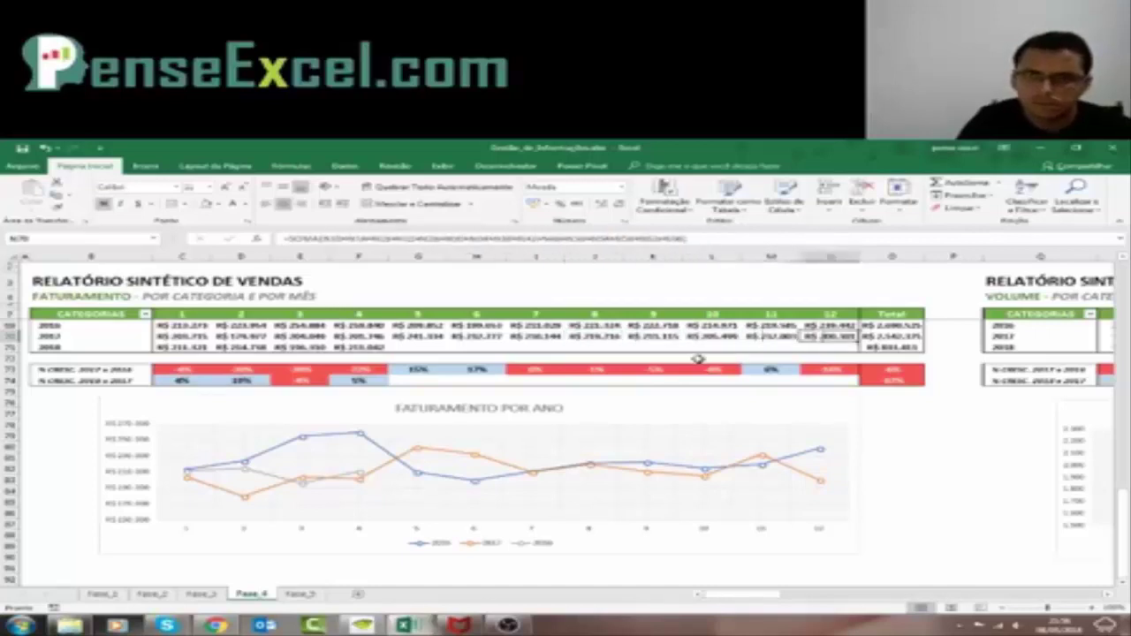
key(Right)
key(Right)
key(Right)
key(Right)
key(Right)
key(Right)
key(Right)
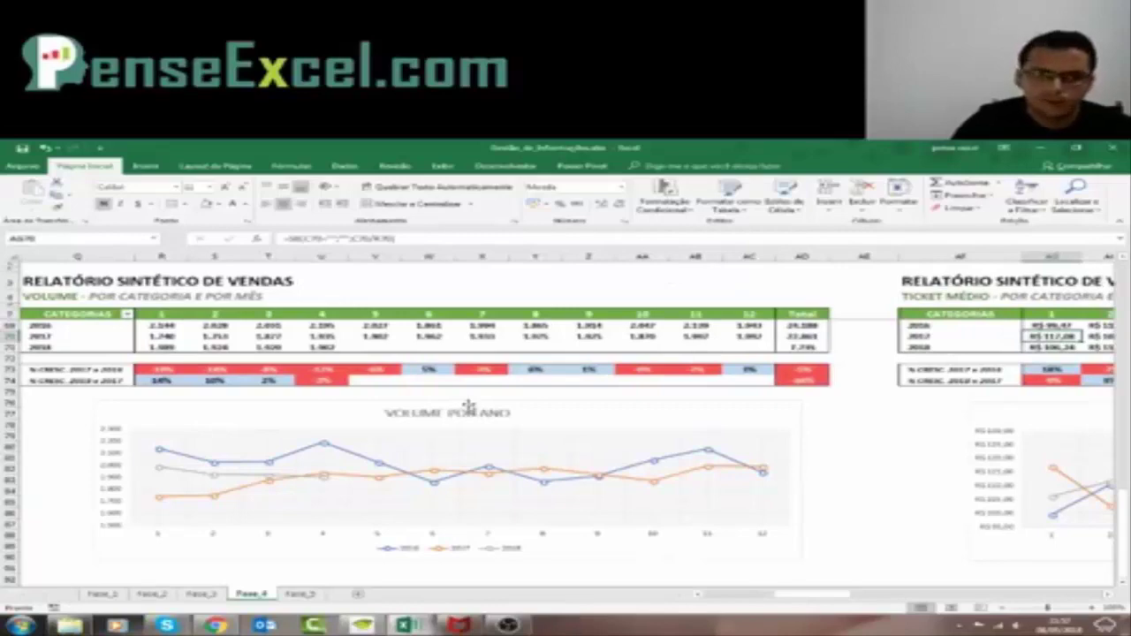
scroll(623, 428, up, 2)
scroll(623, 428, down, 1)
scroll(717, 444, down, 1)
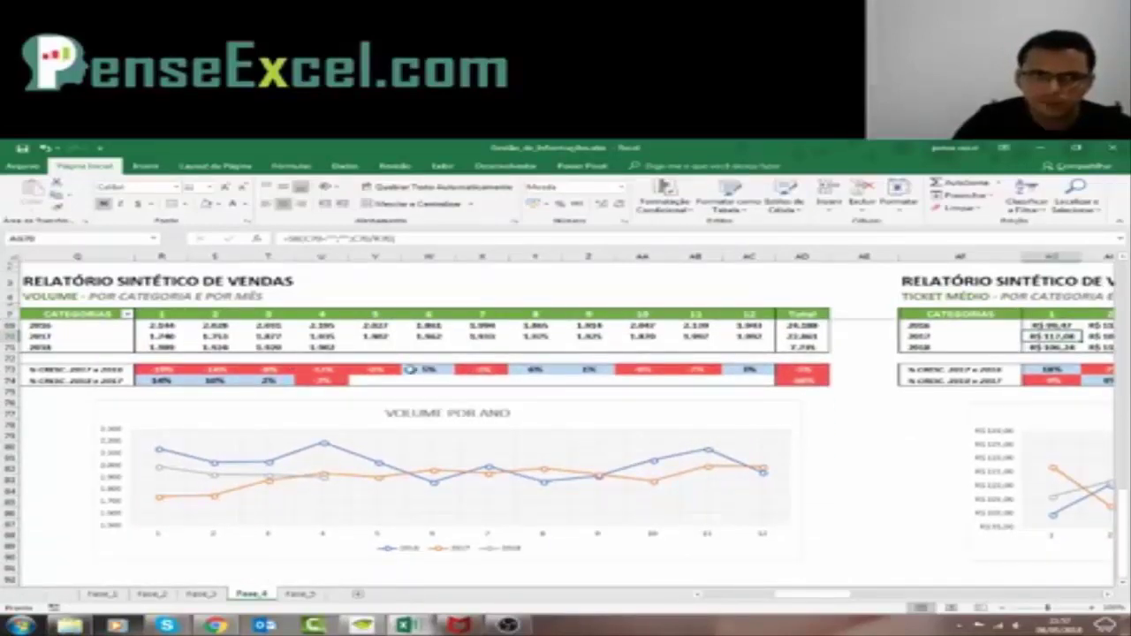
Continue to the TICKET MÉDIO report and view its yearly totals, growth rows and TICKET MÉDIO POR ANO chart.
click(822, 402)
key(Right)
key(Right)
key(Right)
key(Right)
key(Right)
key(Right)
key(Right)
key(Right)
key(Right)
key(Right)
key(Right)
key(Right)
key(Right)
key(Right)
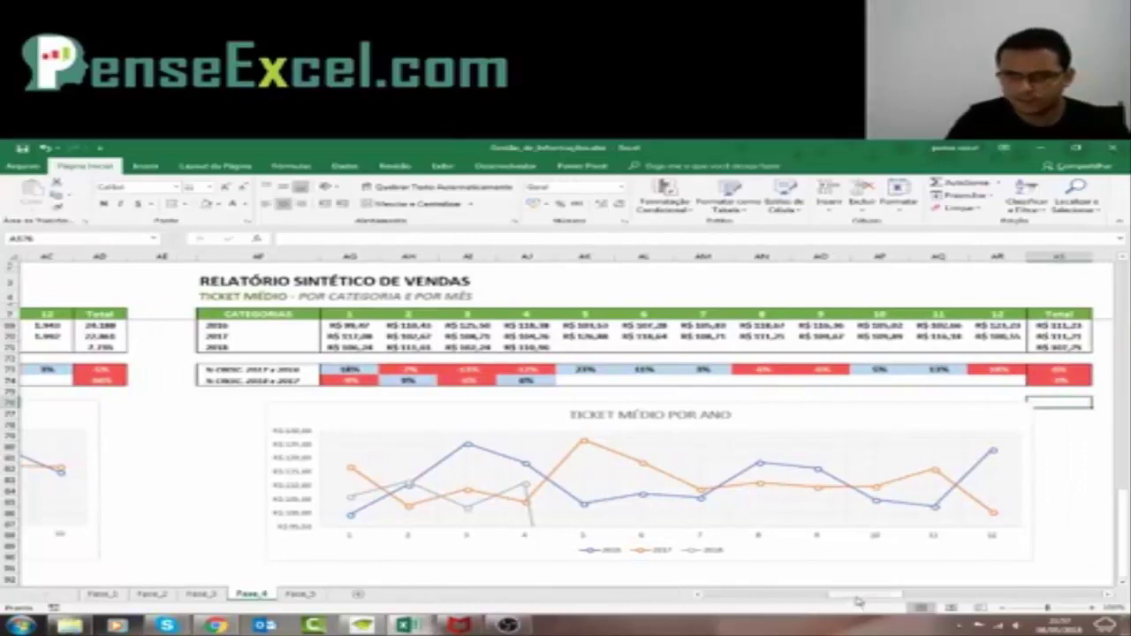
Return to the FATURAMENTO POR ANO chart and inspect the 2017 and 2018 points for months 1 to 4.
drag(857, 600, 734, 604)
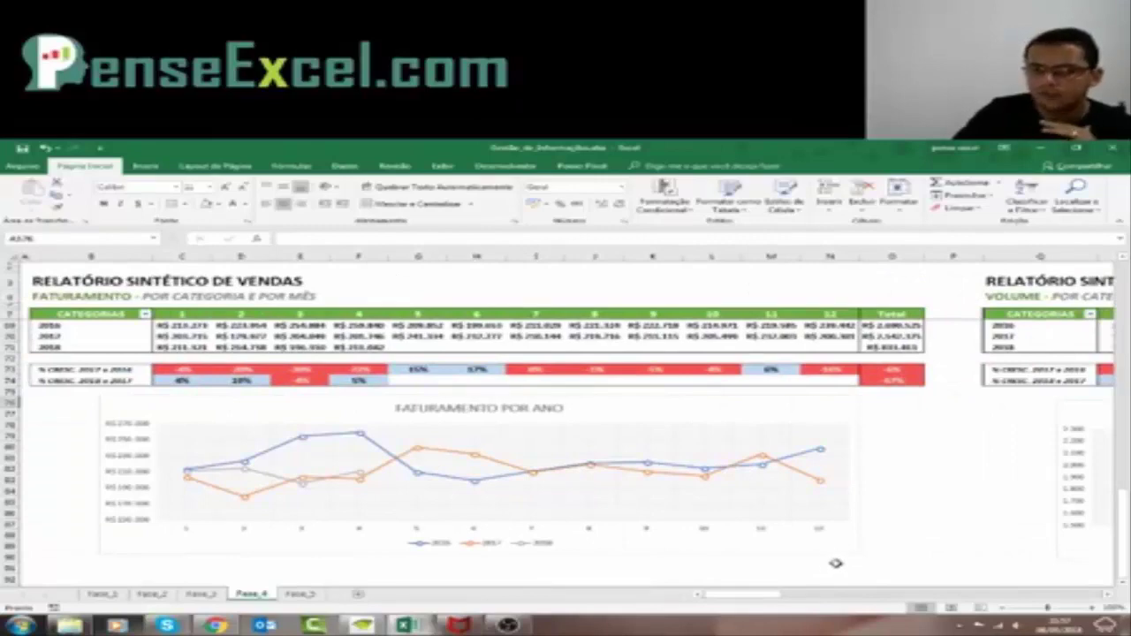
mouse_move(765, 597)
mouse_down()
mouse_move(794, 598)
mouse_move(744, 598)
mouse_up()
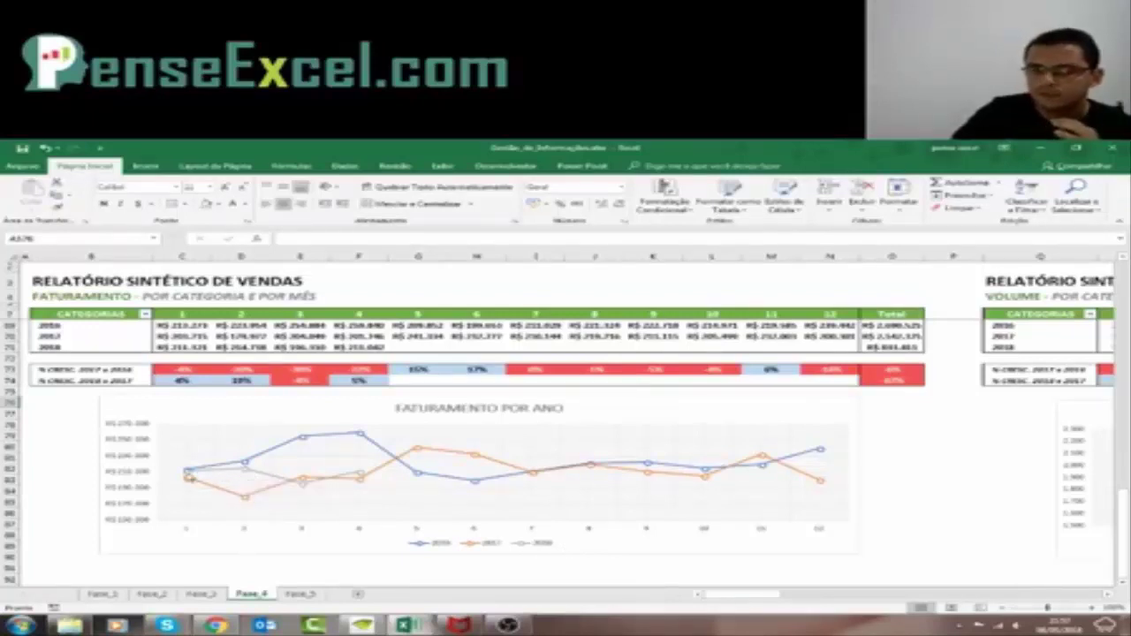
mouse_move(189, 478)
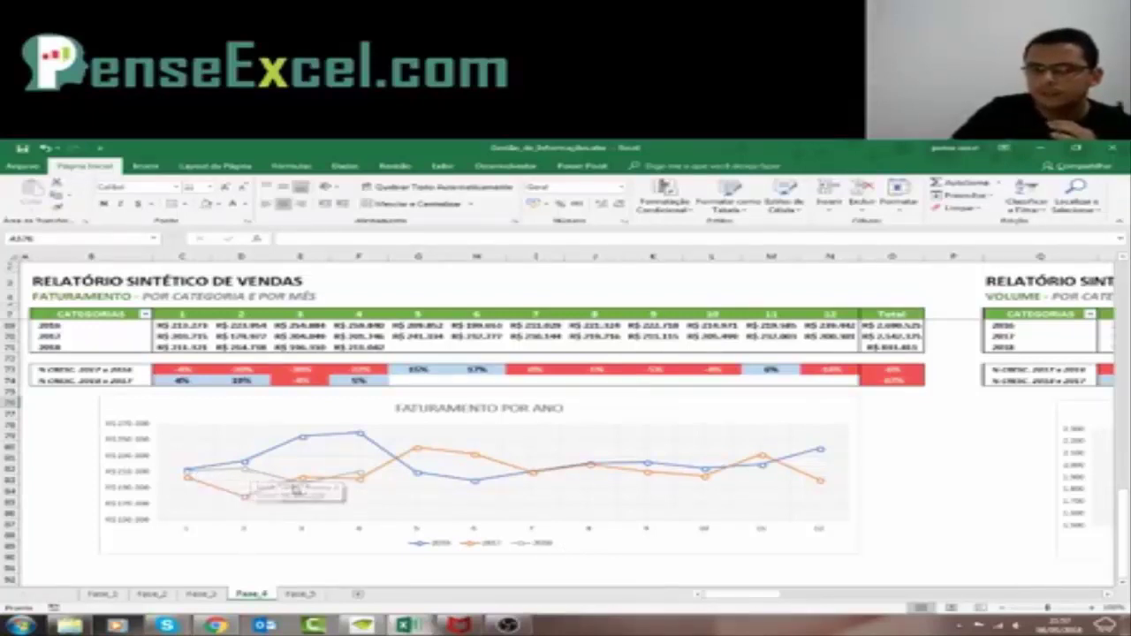
mouse_move(302, 490)
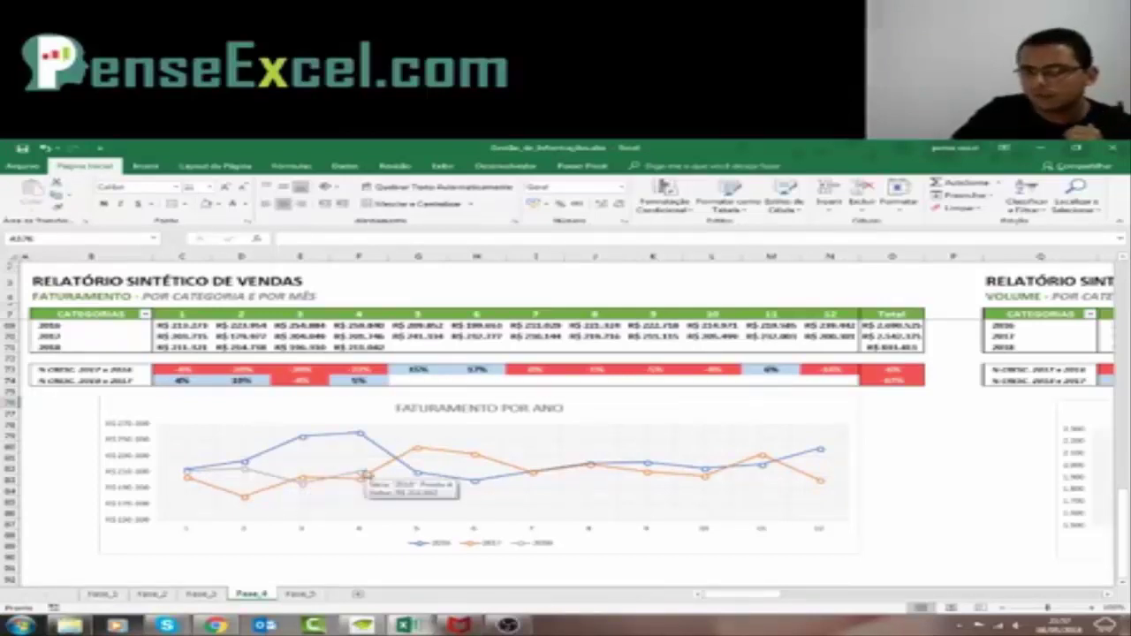
Review the 2018 VOLUME totals for months 1 to 4 against the 2018 line on the VOLUME POR ANO chart.
drag(741, 598, 798, 598)
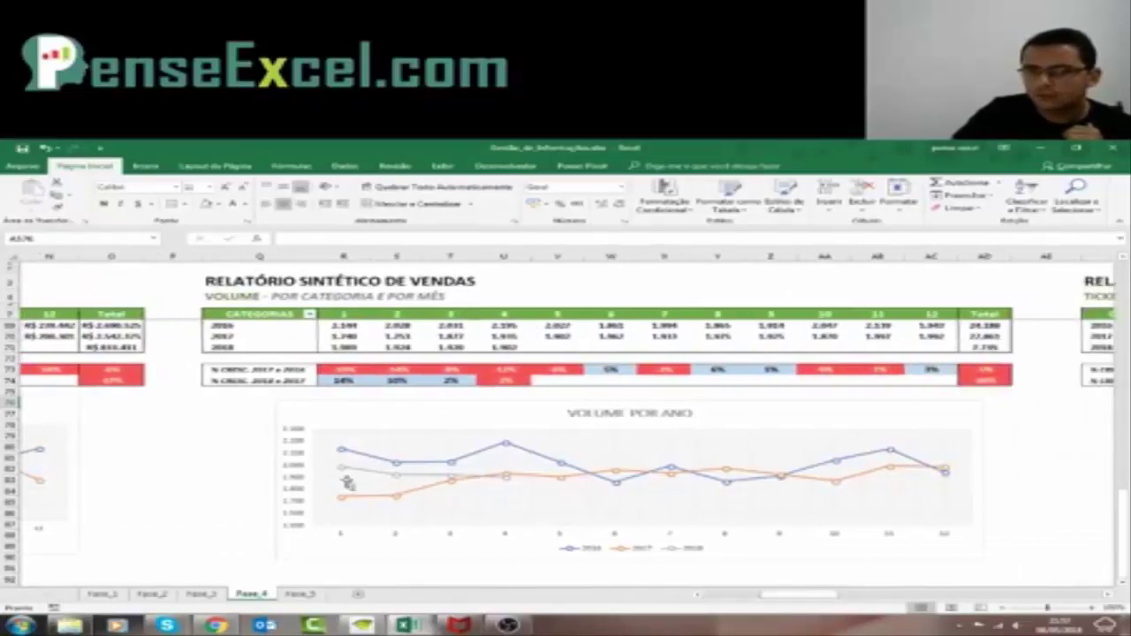
mouse_move(342, 473)
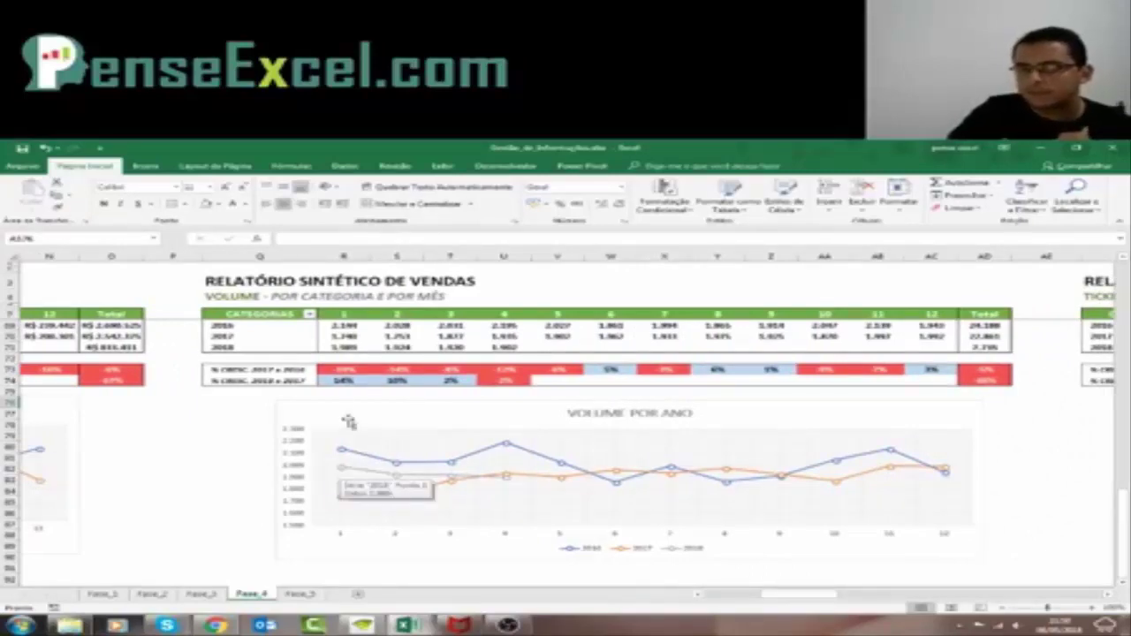
click(341, 346)
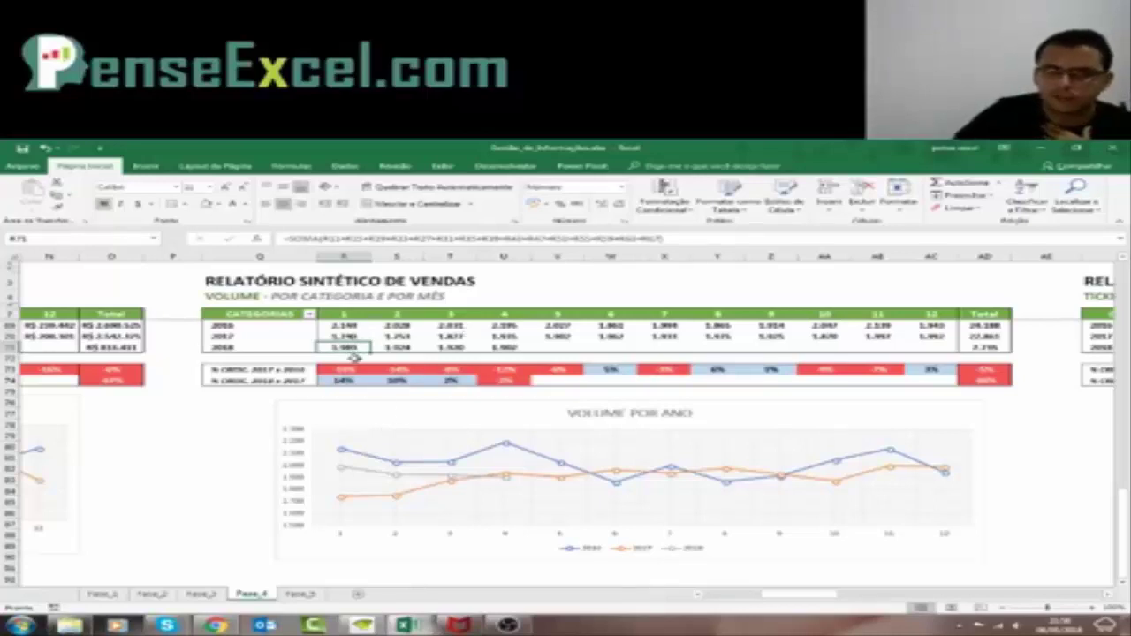
click(395, 347)
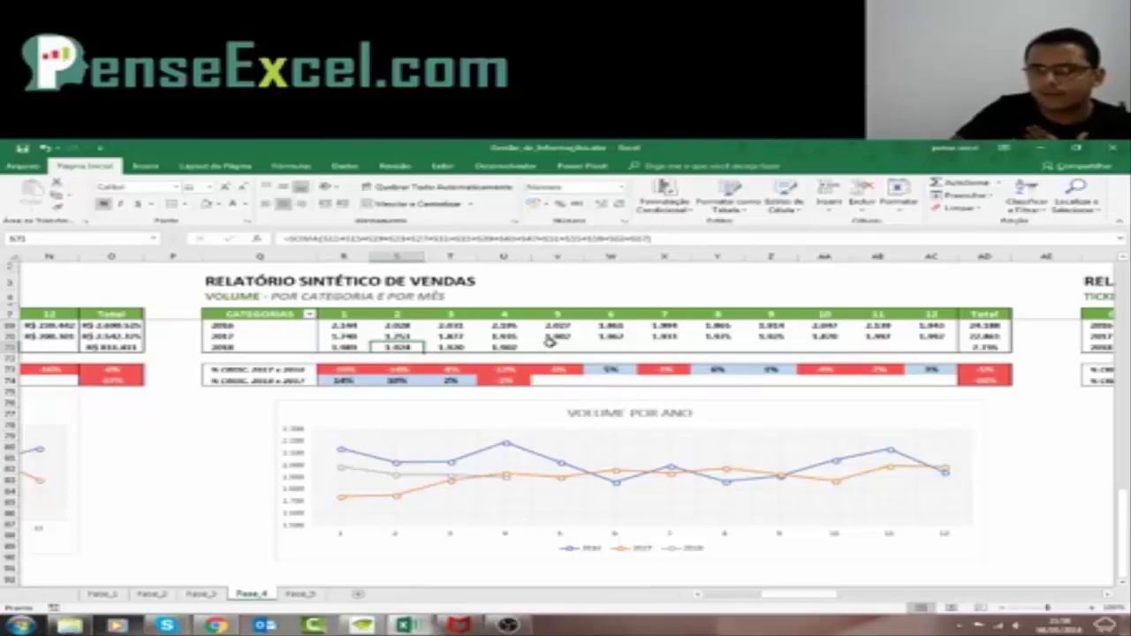
key(Right)
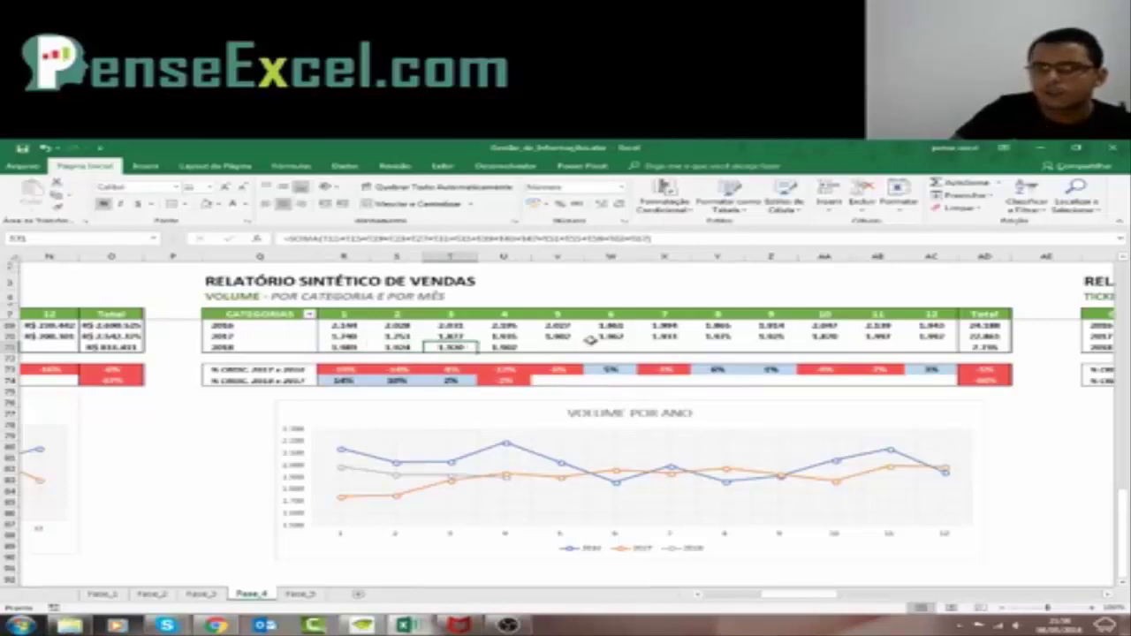
key(Right)
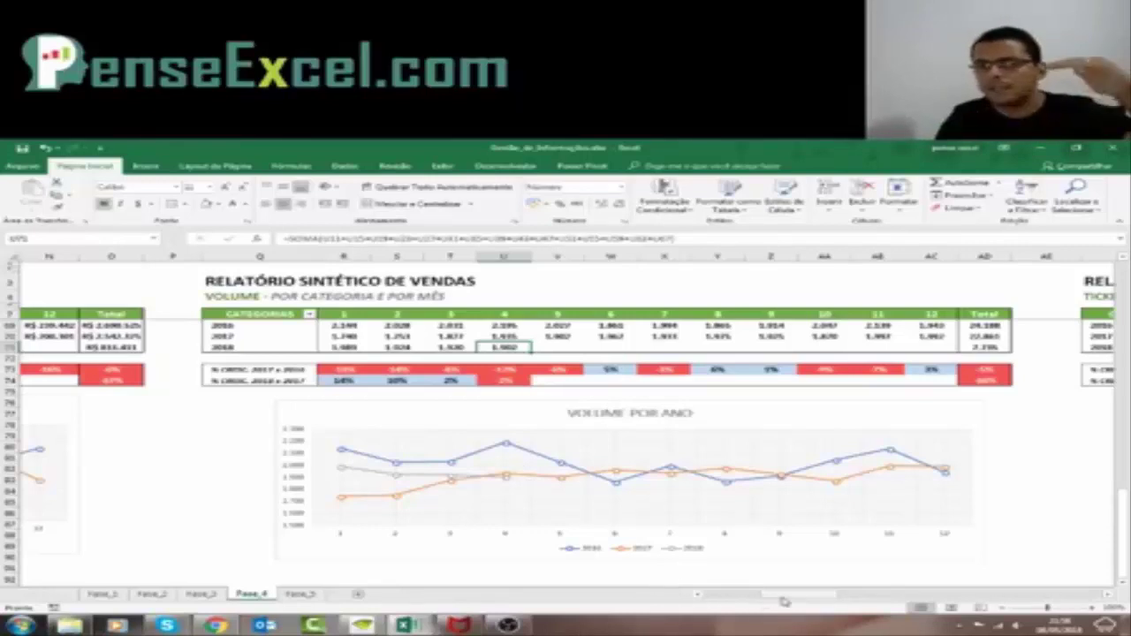
Compare the FATURAMENTO, VOLUME and TICKET MÉDIO yearly charts, ending back on the FATURAMENTO report.
drag(781, 601, 773, 601)
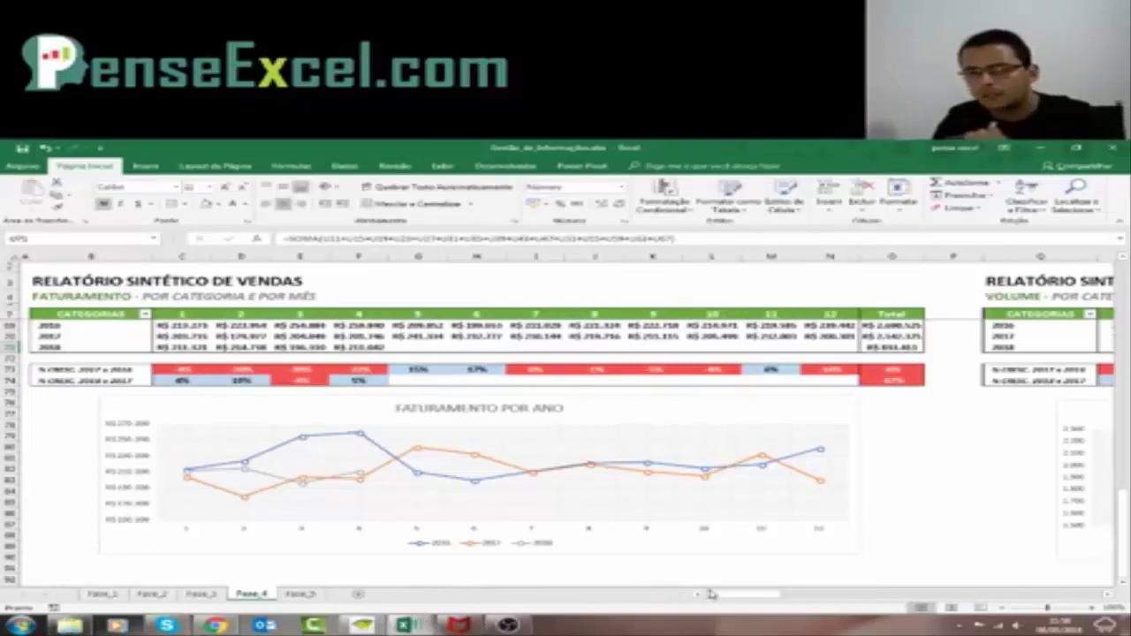
drag(732, 601, 798, 608)
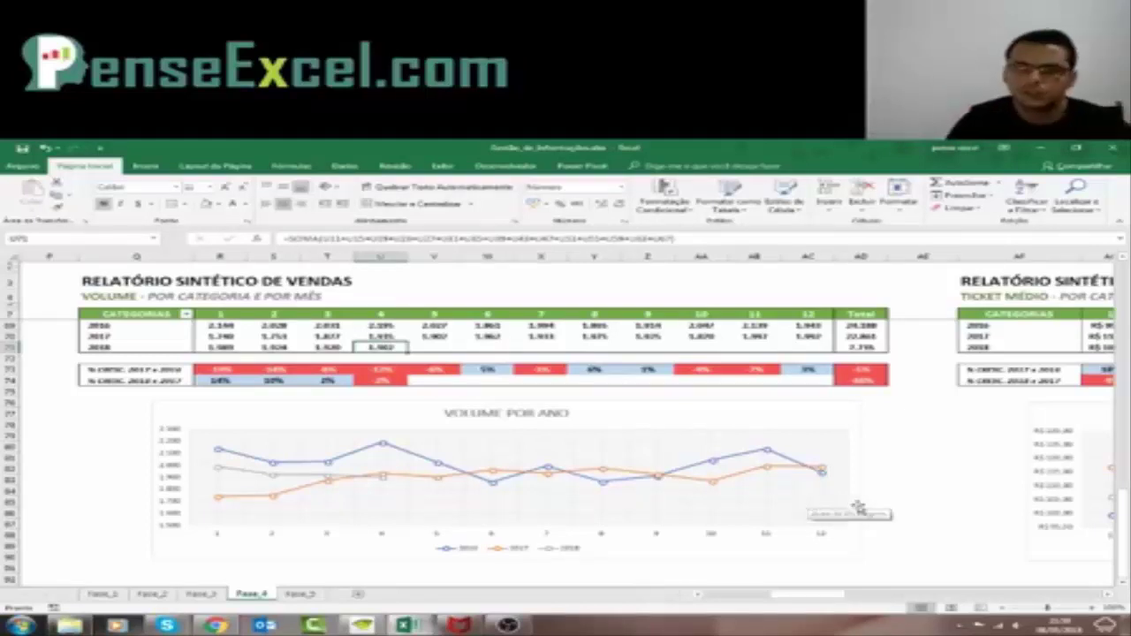
click(853, 595)
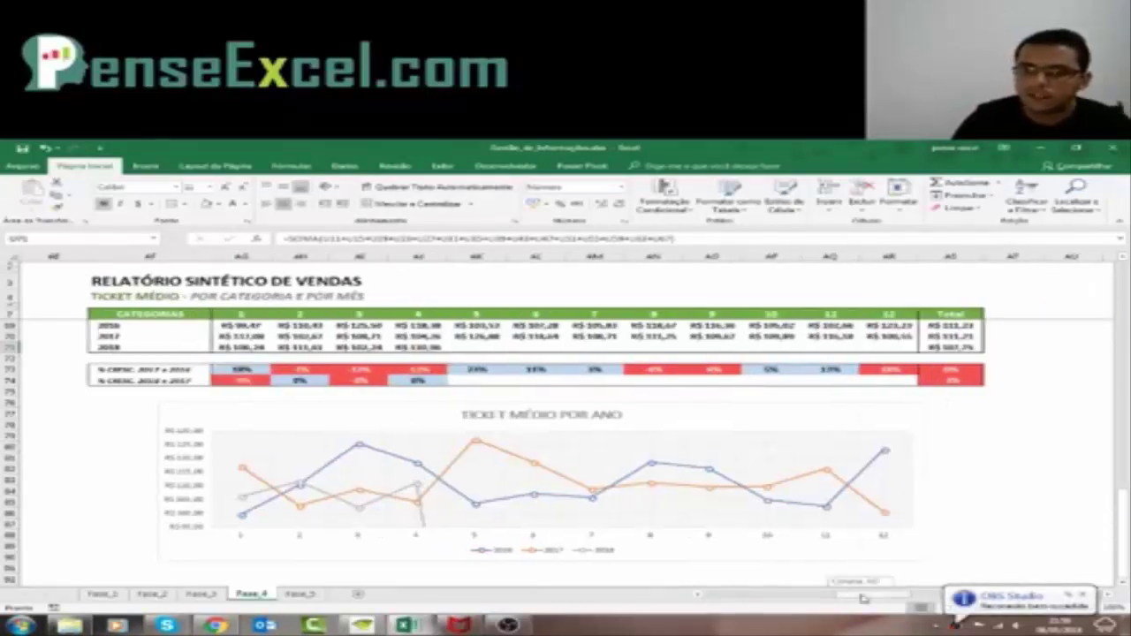
drag(864, 600, 718, 599)
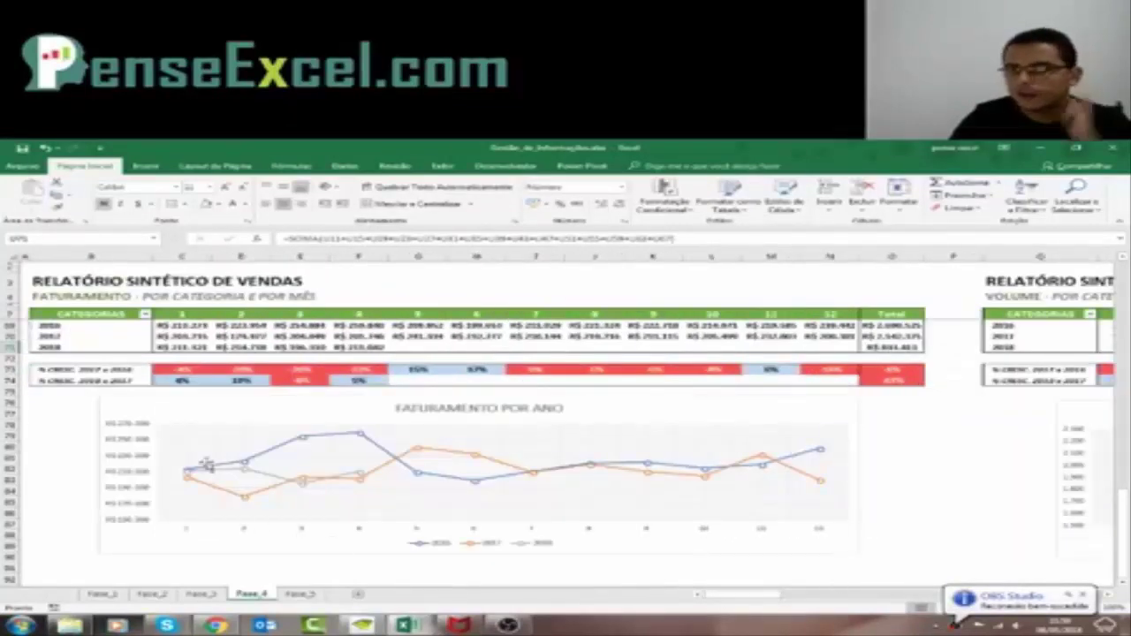
Bring up the POR ESTADO E POR ANO tables for FATURAMENTO, VOLUME (QTD) and TICKET MÉDIO on Fase_4.
click(1082, 595)
drag(783, 598, 954, 601)
click(852, 473)
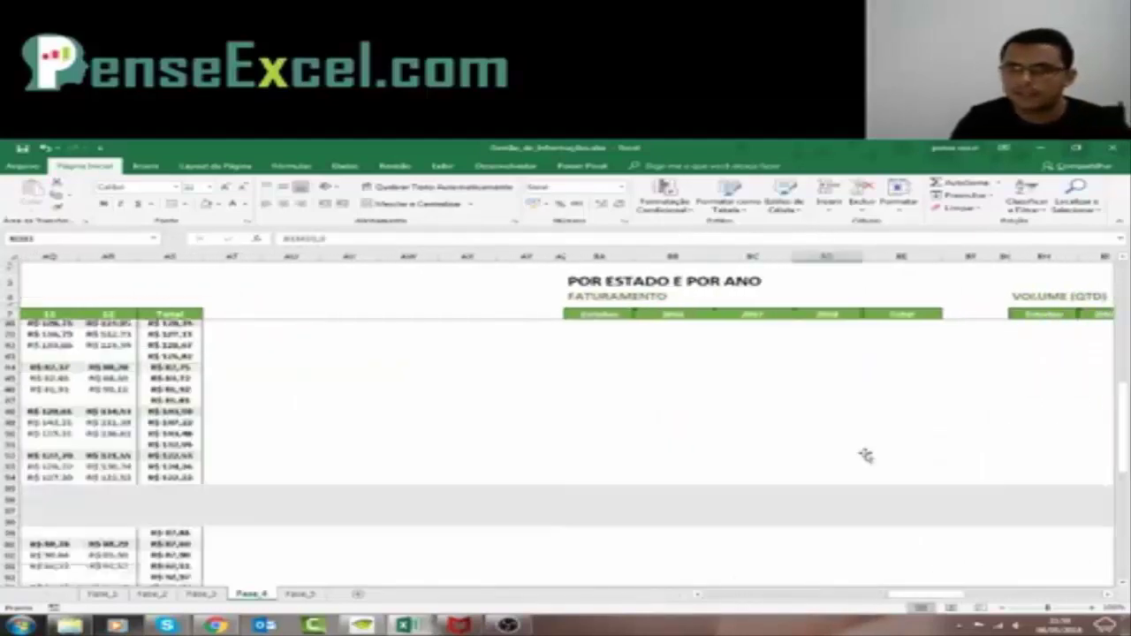
scroll(861, 453, up, 1)
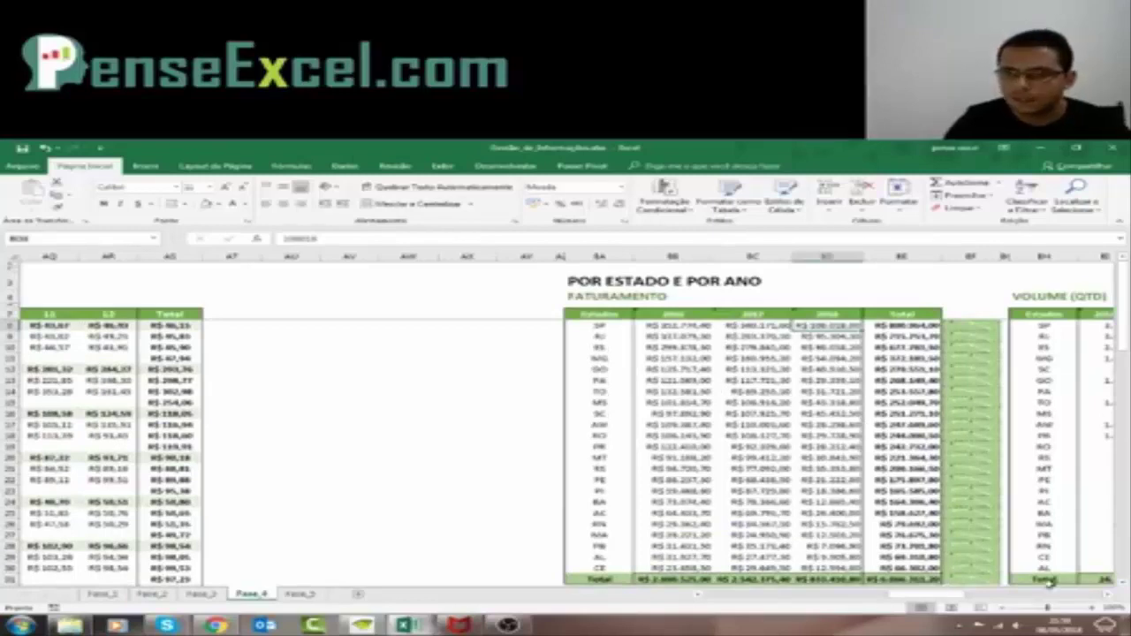
scroll(1115, 602, right, 5)
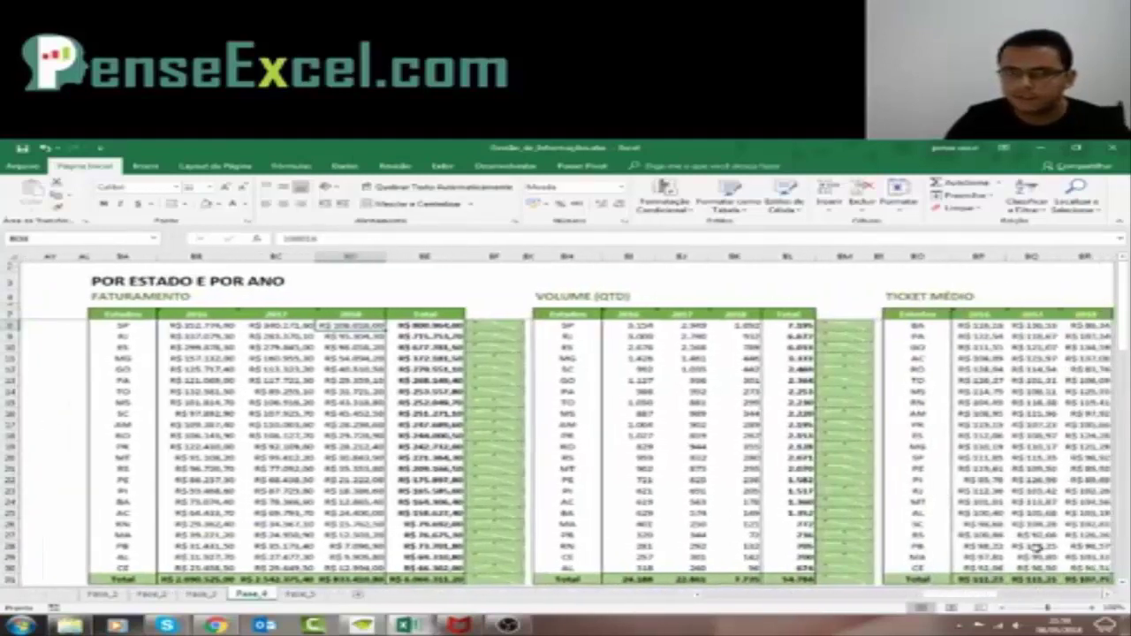
Check SP's 2016 FATURAMENTO, then examine the FATURAMENTO, VOLUME and TICKET MÉDIO ranking charts by state.
click(181, 326)
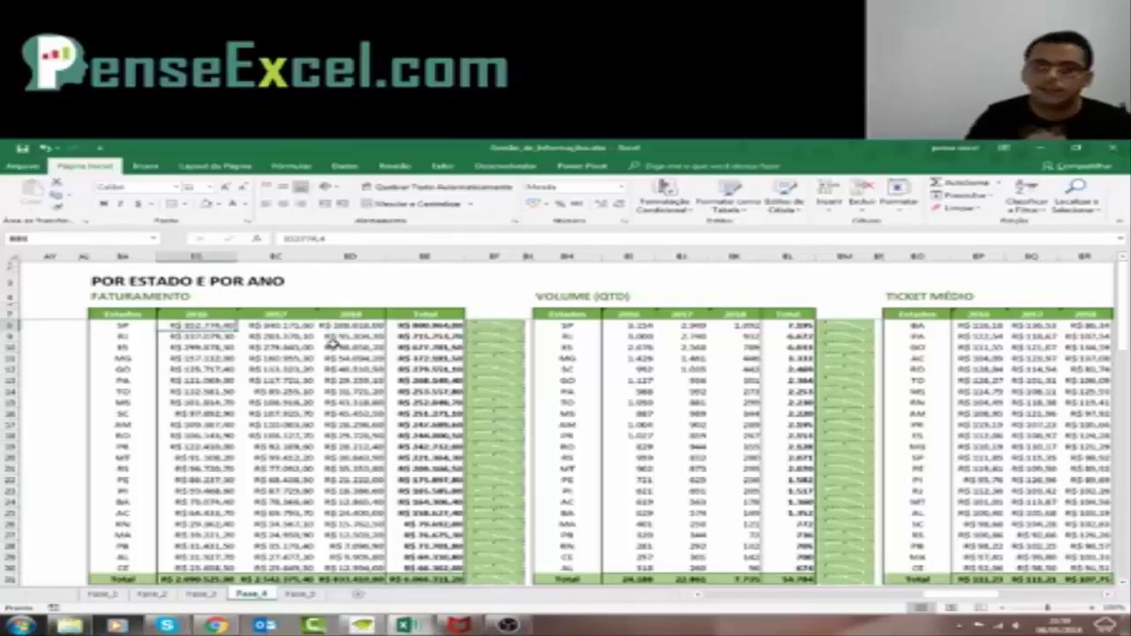
scroll(333, 343, down, 6)
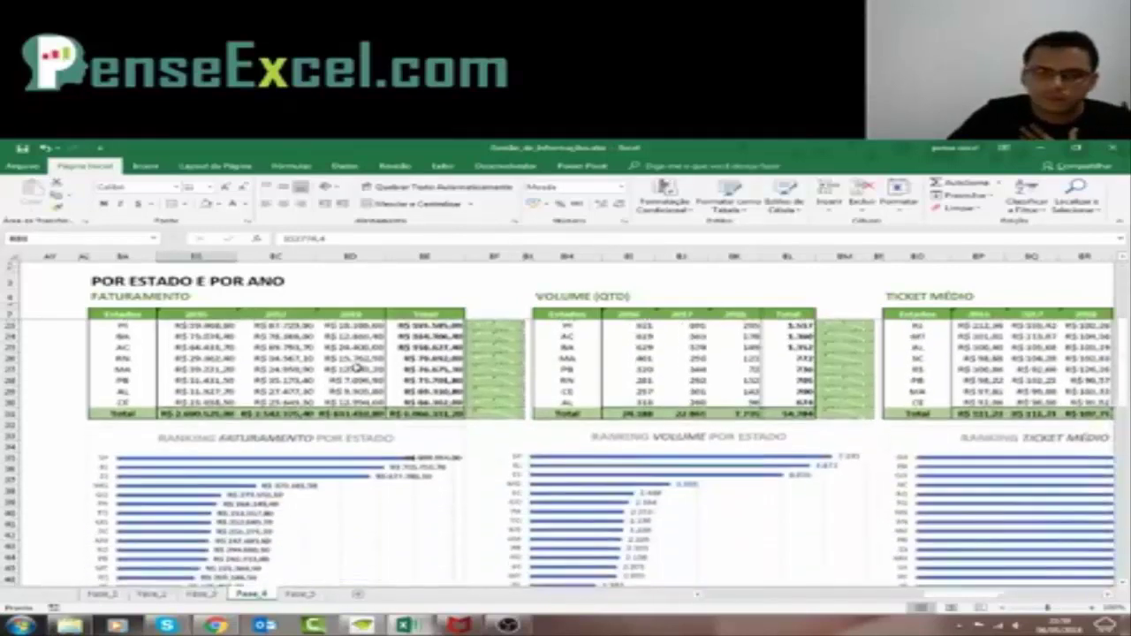
scroll(359, 370, down, 1)
scroll(391, 453, down, 2)
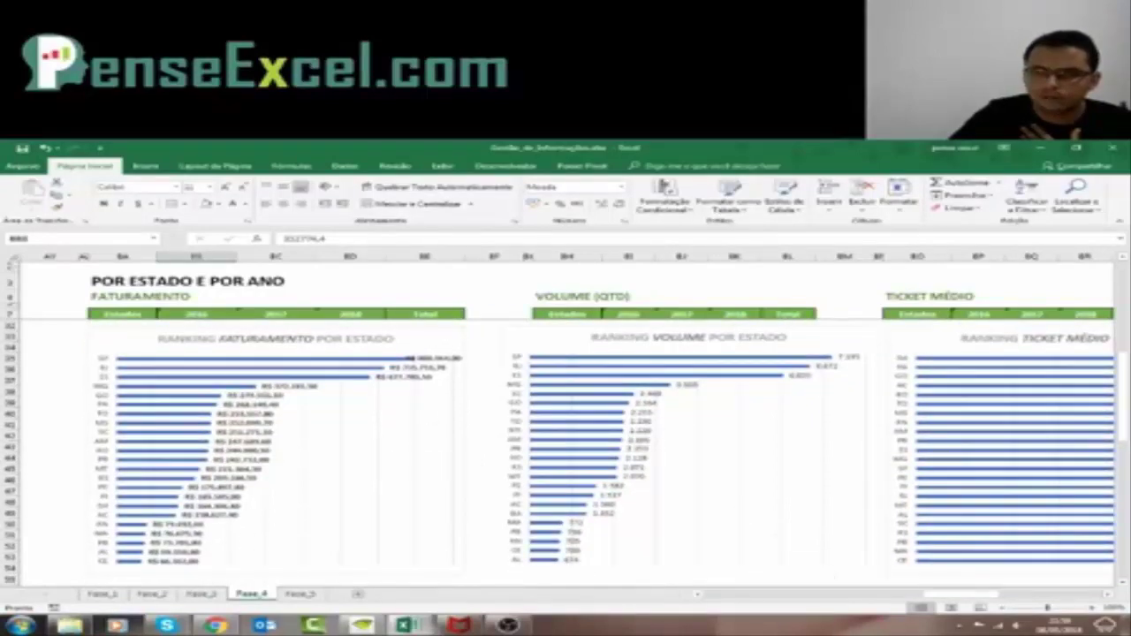
mouse_move(977, 597)
mouse_down()
mouse_move(992, 599)
mouse_move(965, 600)
mouse_up()
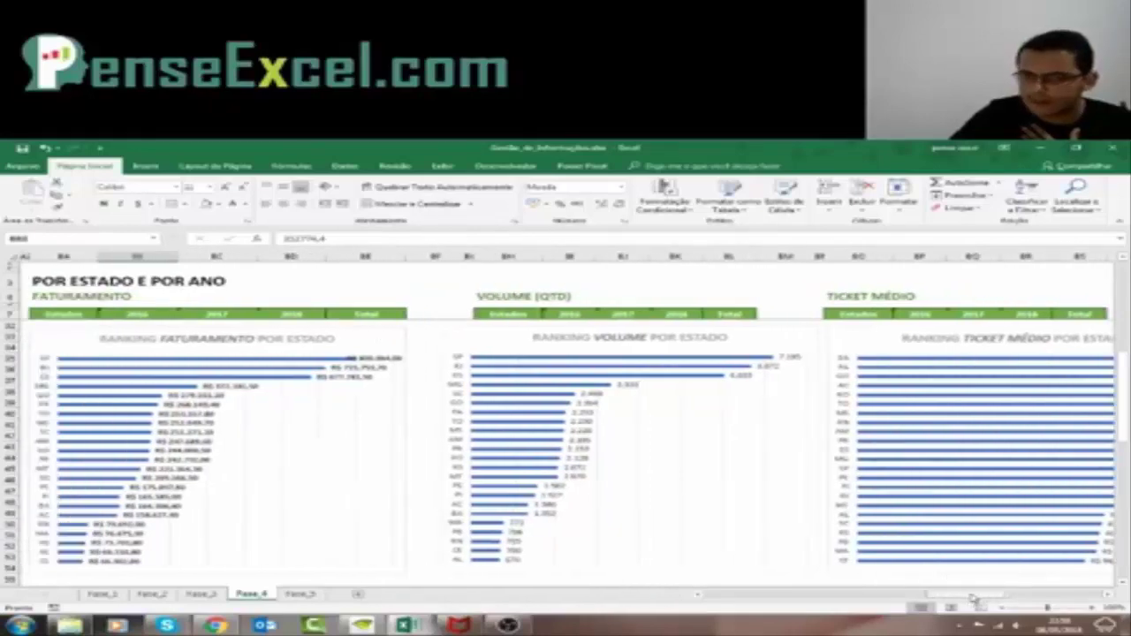
Highlight in turn the state values in the Total columns of the FATURAMENTO, VOLUME (QTD) and TICKET MÉDIO tables to review their order.
scroll(391, 413, up, 8)
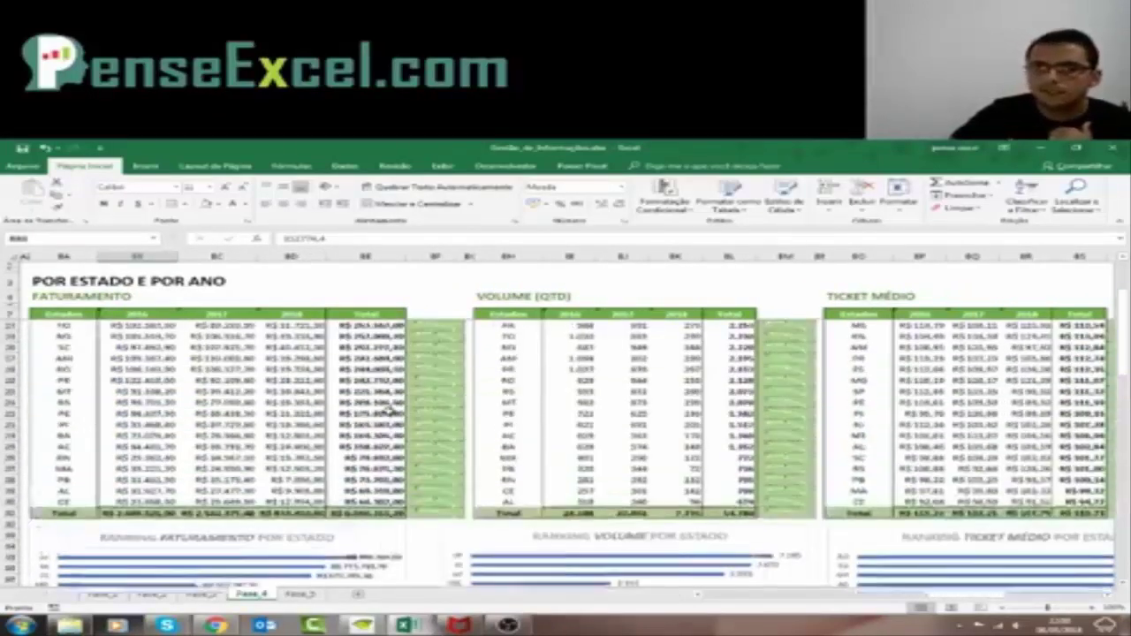
drag(379, 327, 368, 570)
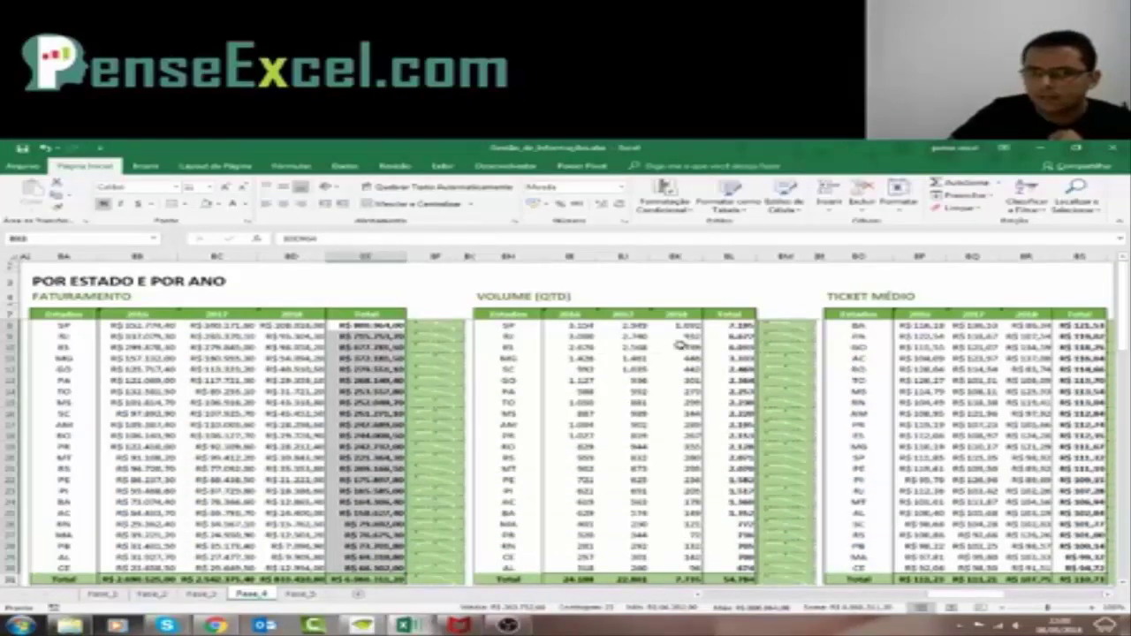
drag(735, 327, 735, 573)
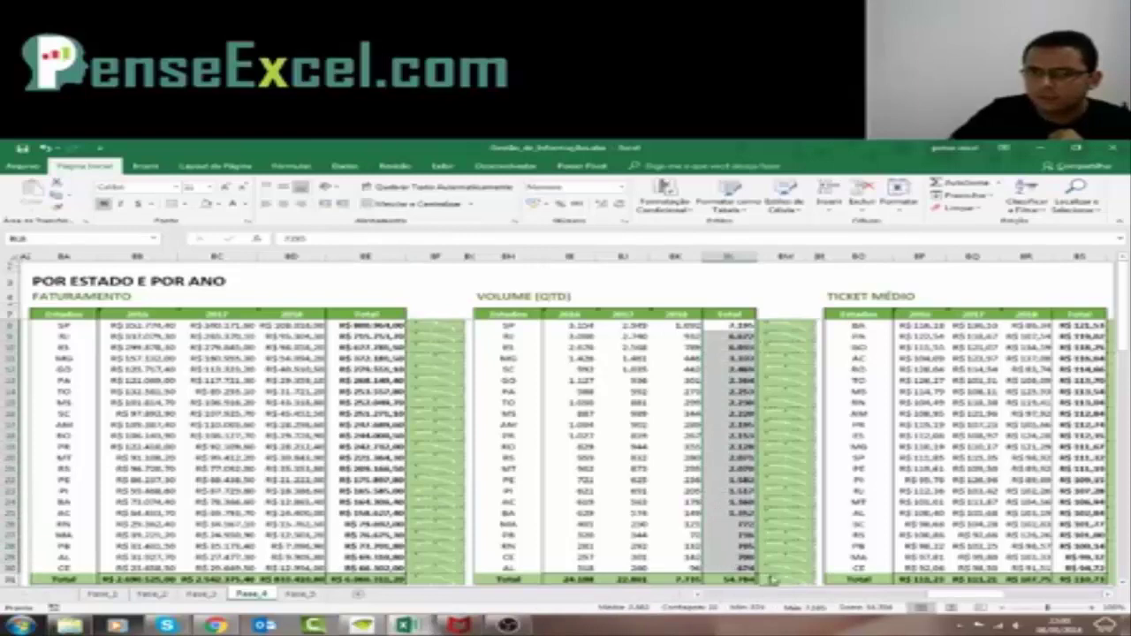
scroll(988, 601, right, 4)
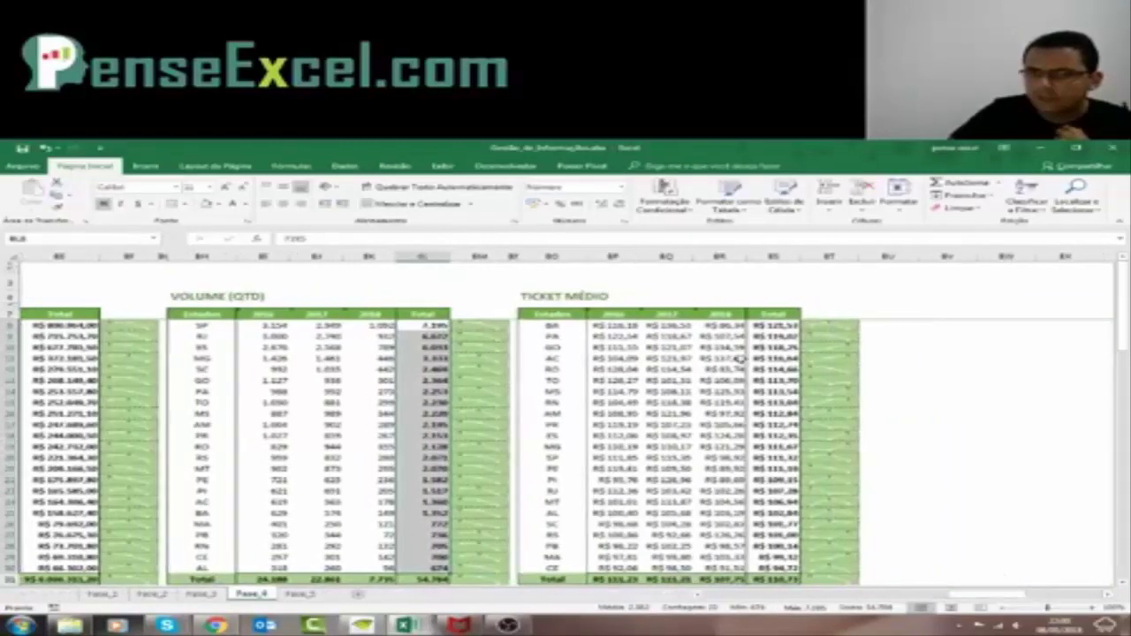
drag(773, 325, 755, 561)
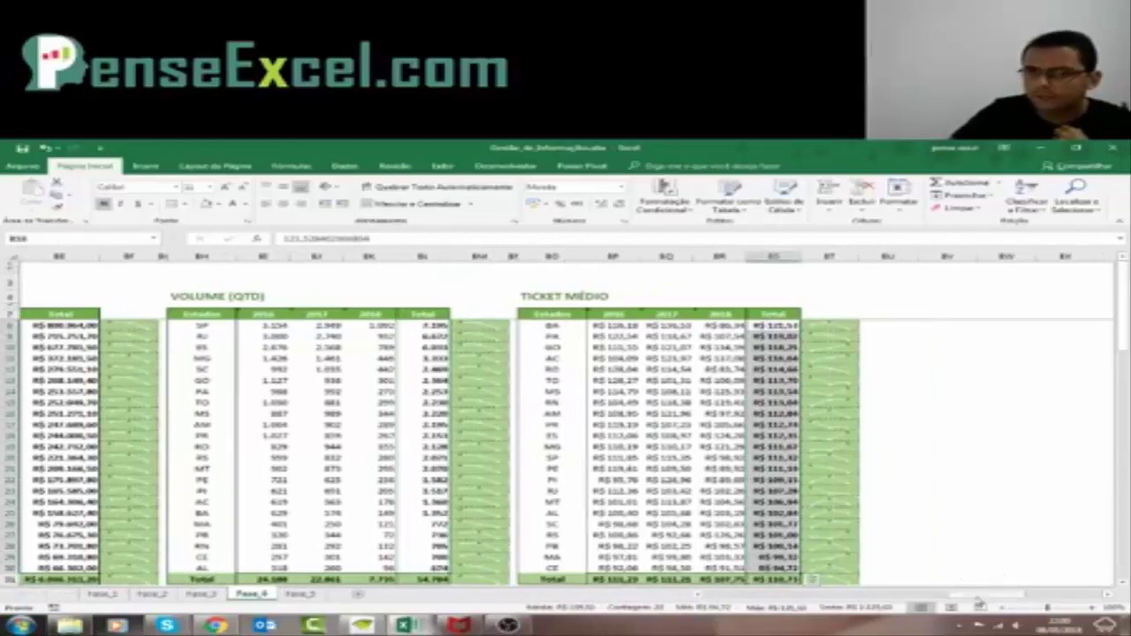
scroll(951, 601, left, 5)
scroll(950, 601, right, 2)
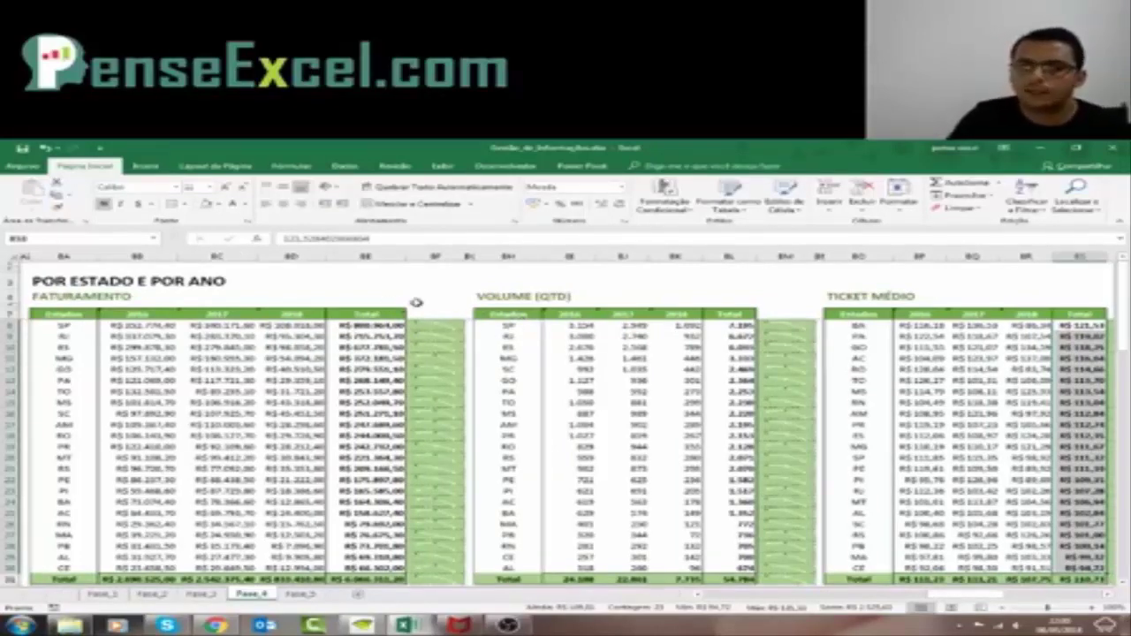
Compare the first-ranked state's Total across the FATURAMENTO, VOLUME (QTD) and TICKET MÉDIO tables.
click(380, 325)
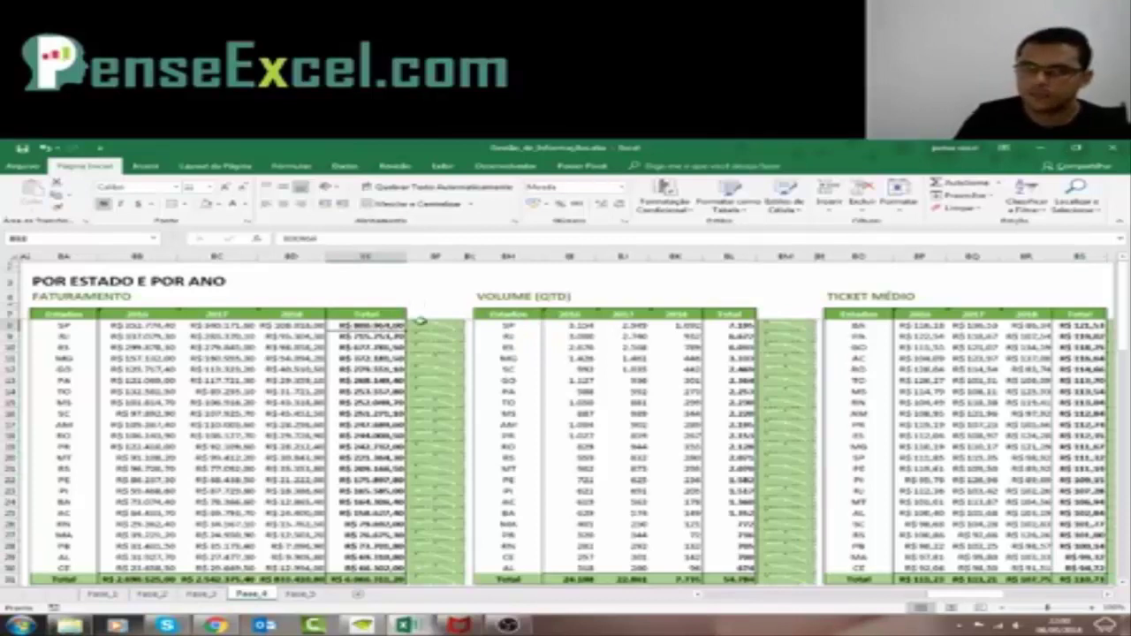
click(732, 326)
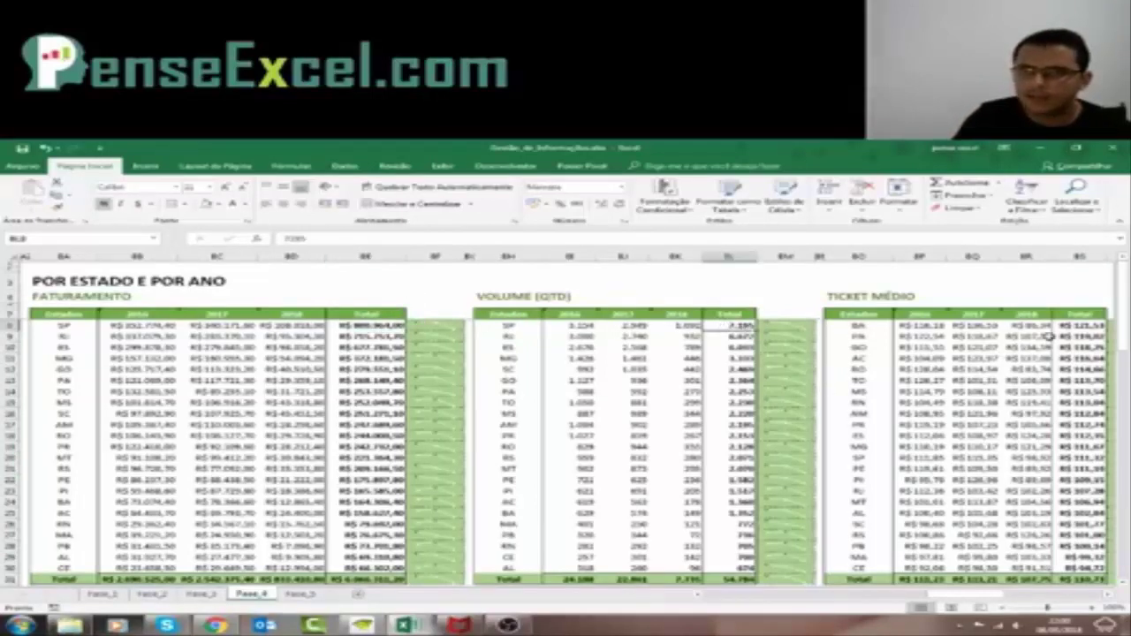
click(1082, 325)
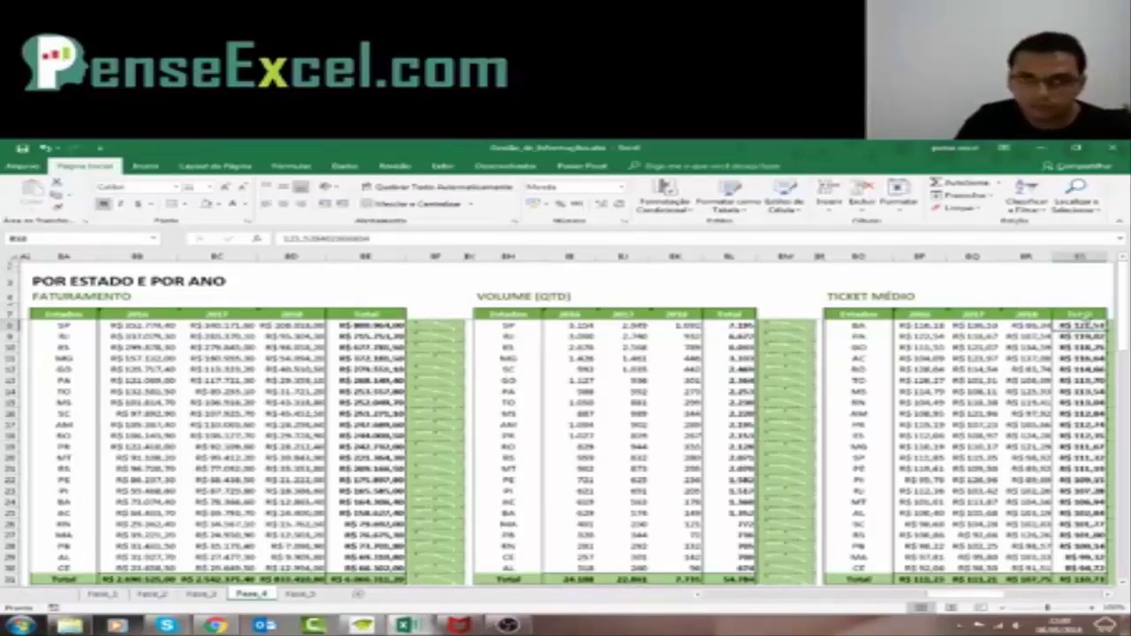
click(367, 324)
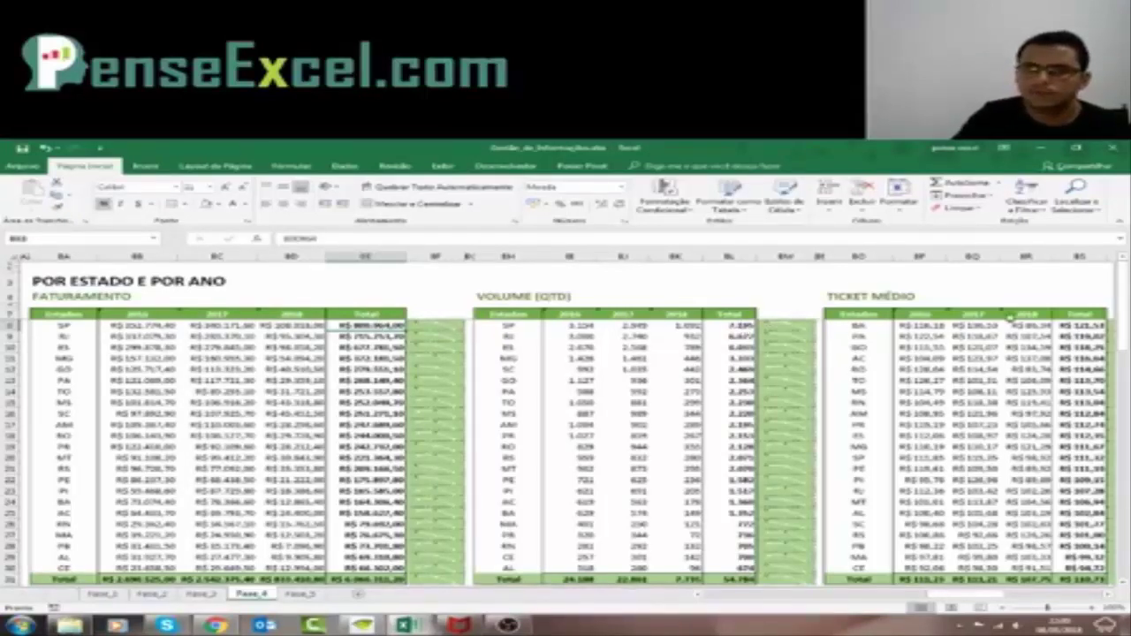
click(1077, 325)
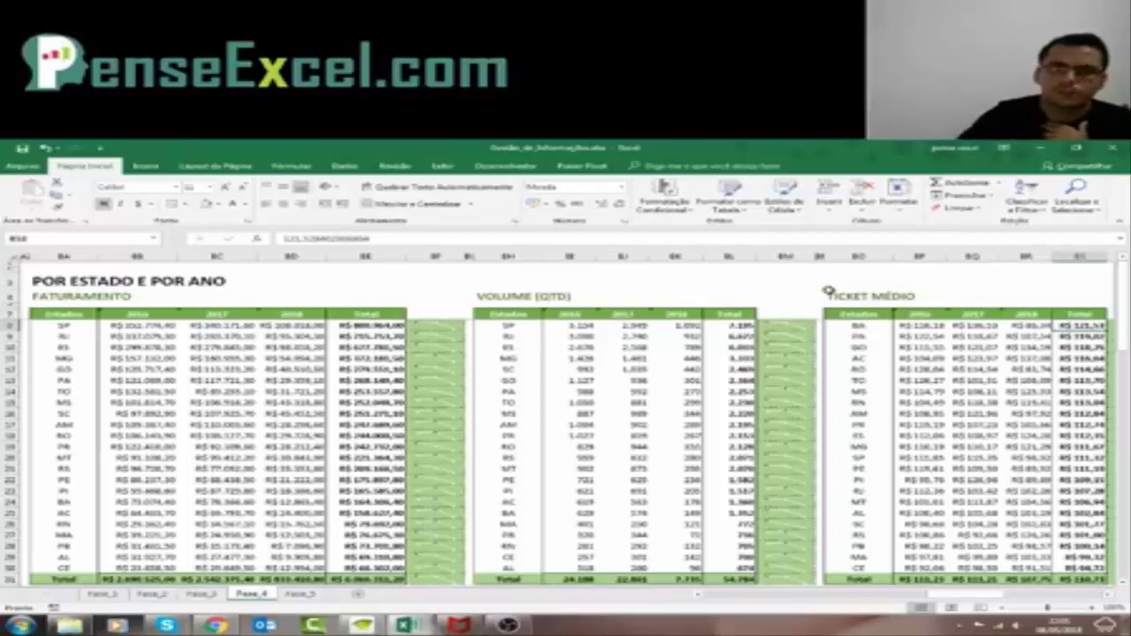
click(367, 325)
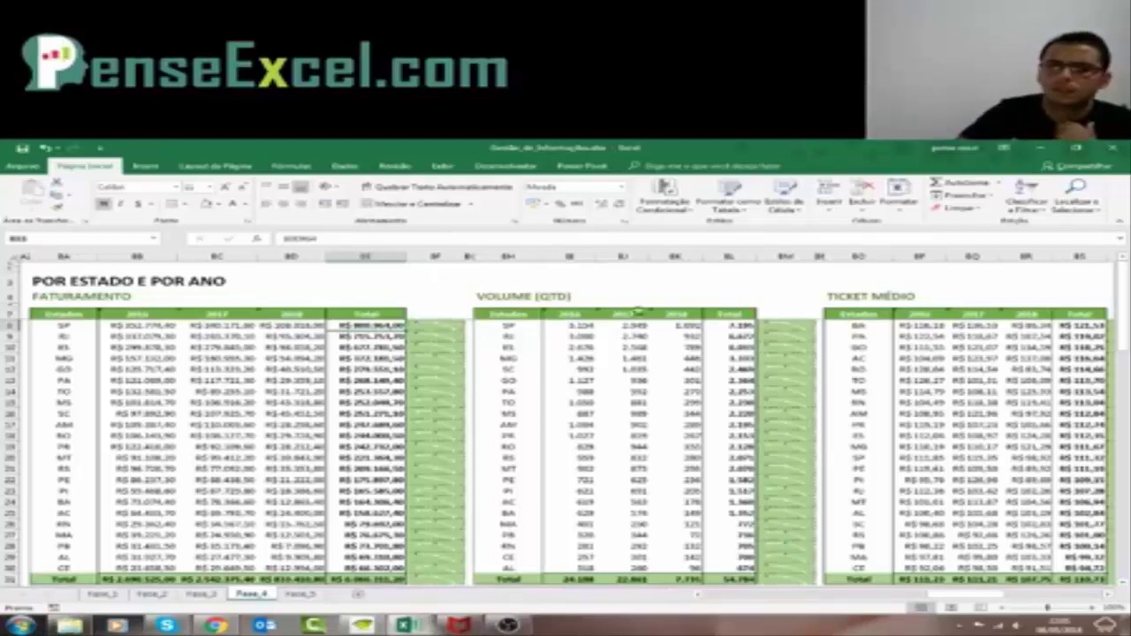
click(744, 326)
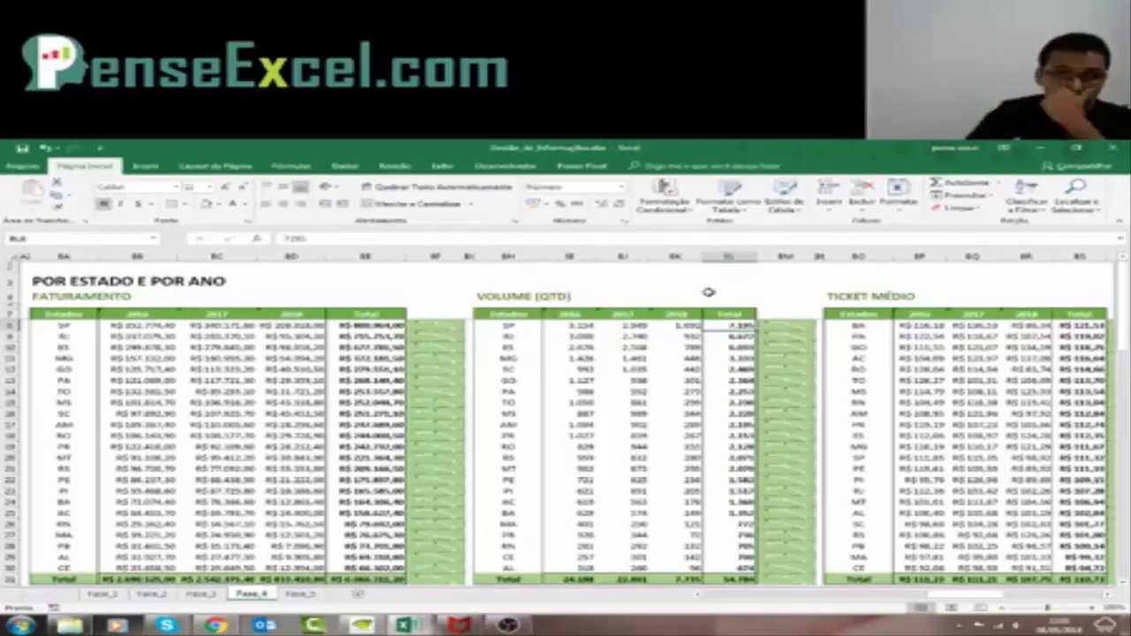
Go through BA's row in the TICKET MÉDIO table, from the state name across the years to its Total.
key(Right)
key(Right)
key(Right)
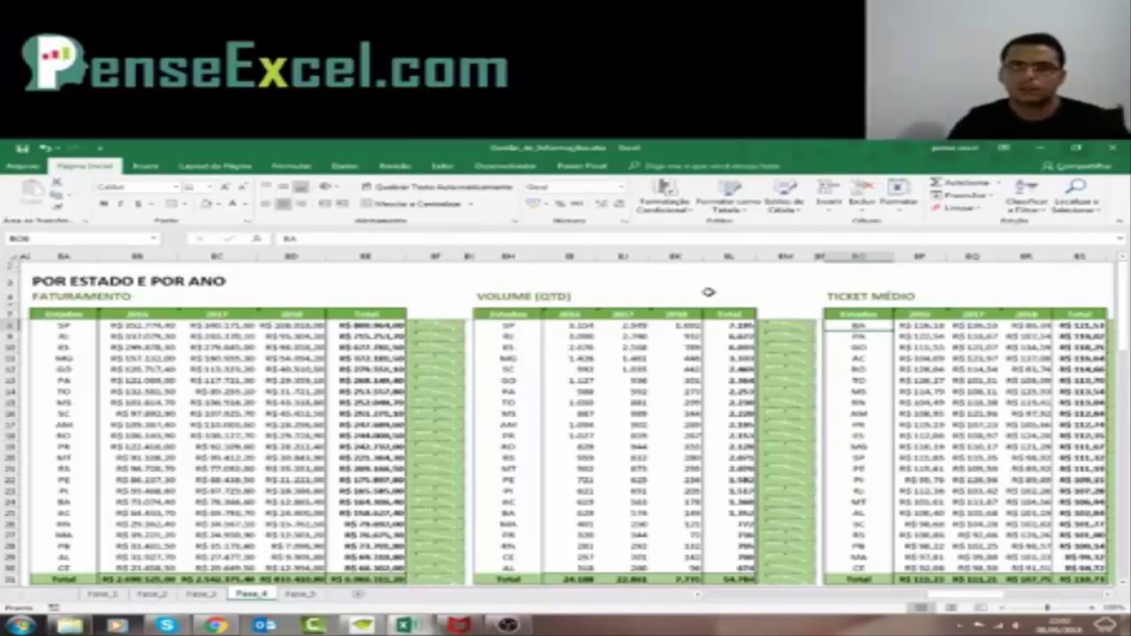
key(Right)
key(Right)
key(Right)
key(Right)
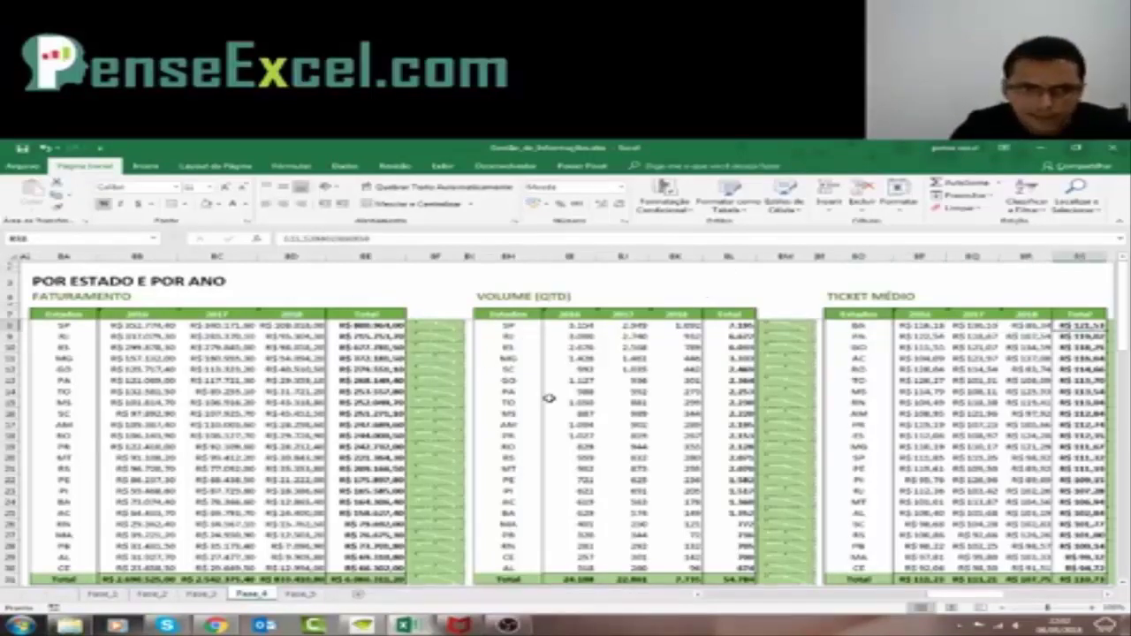
Locate BA in the VOLUME (QTD) table and highlight the states from SP down to BA in the VOLUME and FATURAMENTO tables.
click(515, 512)
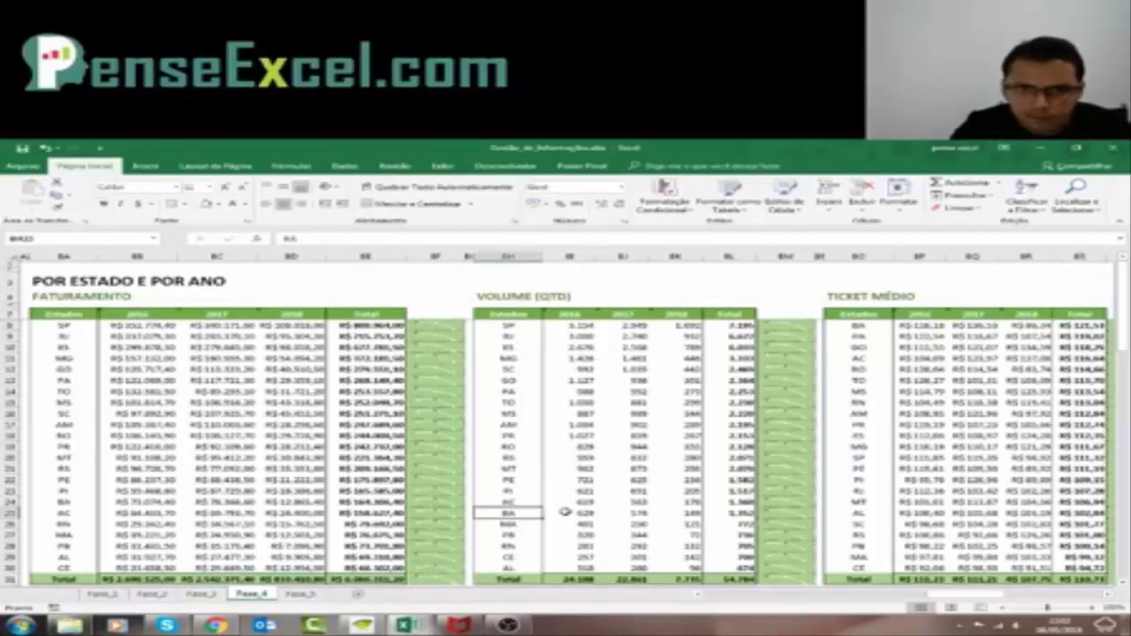
key(Right)
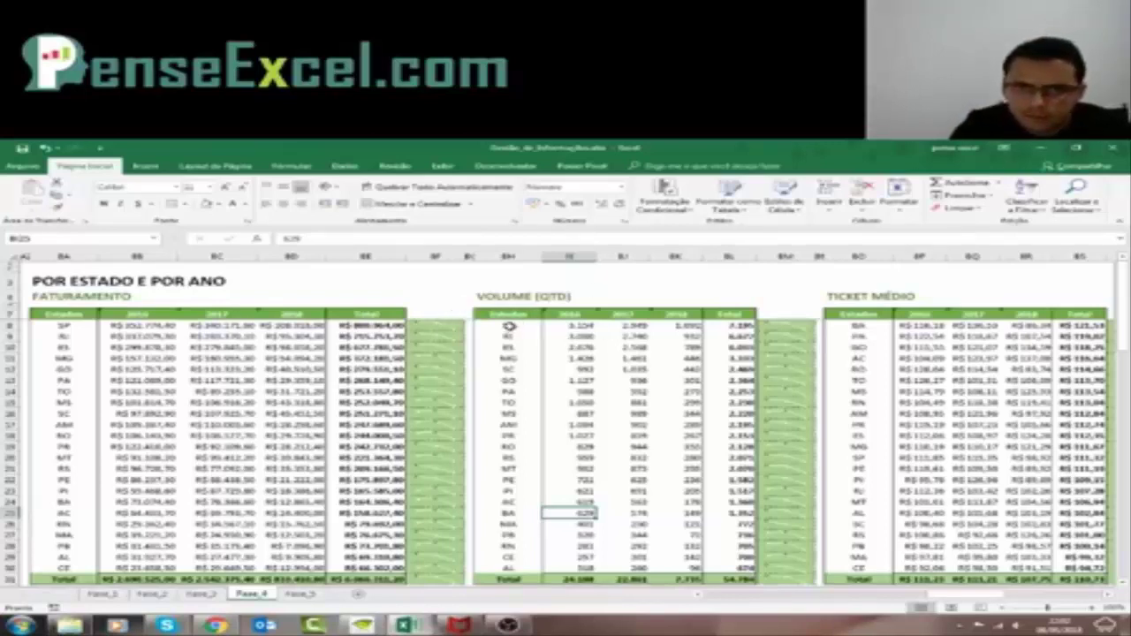
drag(509, 327, 507, 513)
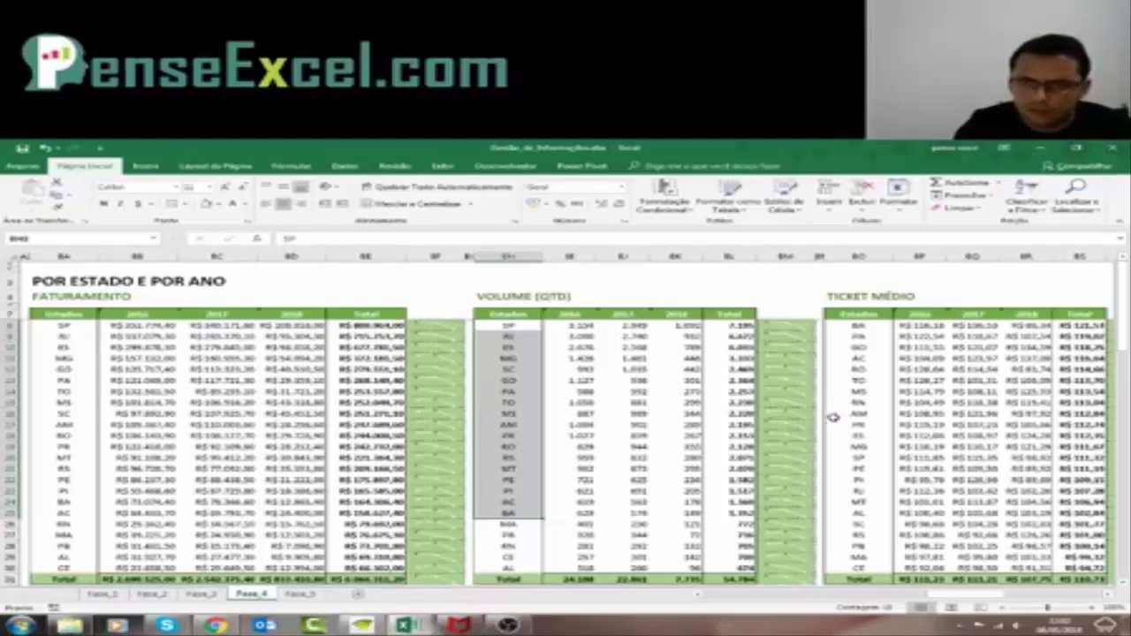
drag(64, 327, 60, 502)
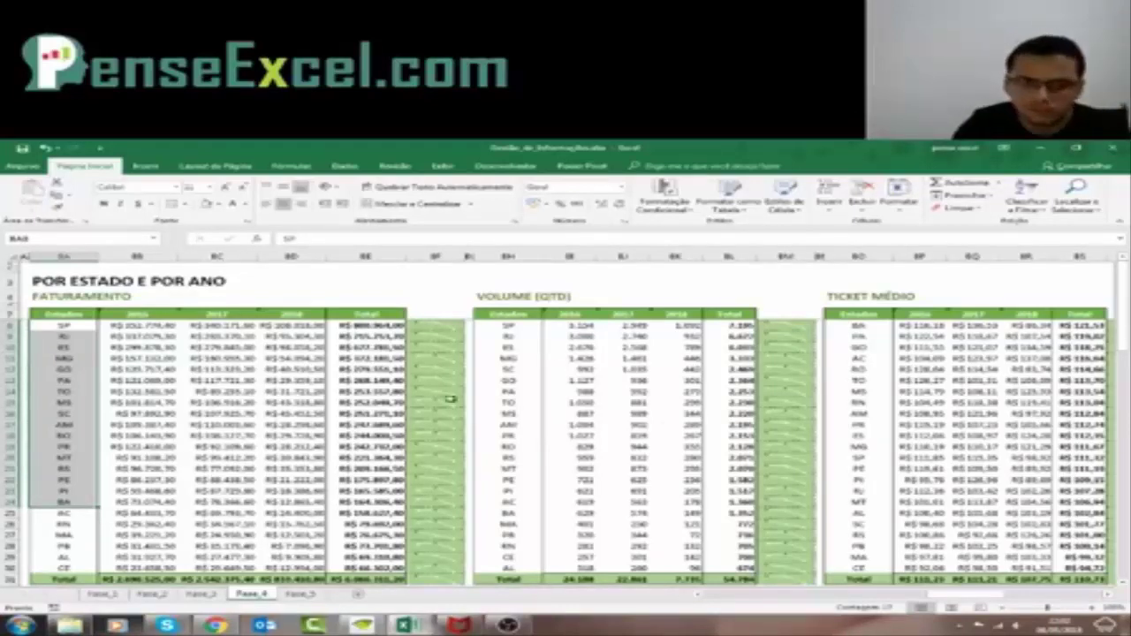
Compare BA's TICKET MÉDIO Total with its VOLUME (QTD) Total, checking the neighbouring AC row as well.
click(1076, 324)
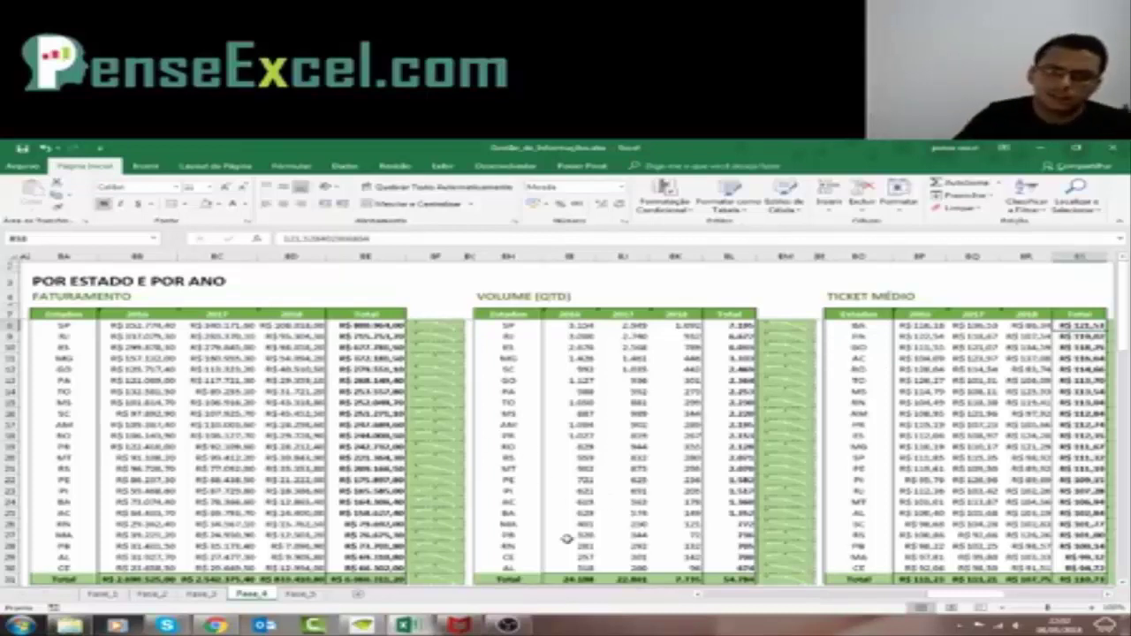
click(726, 512)
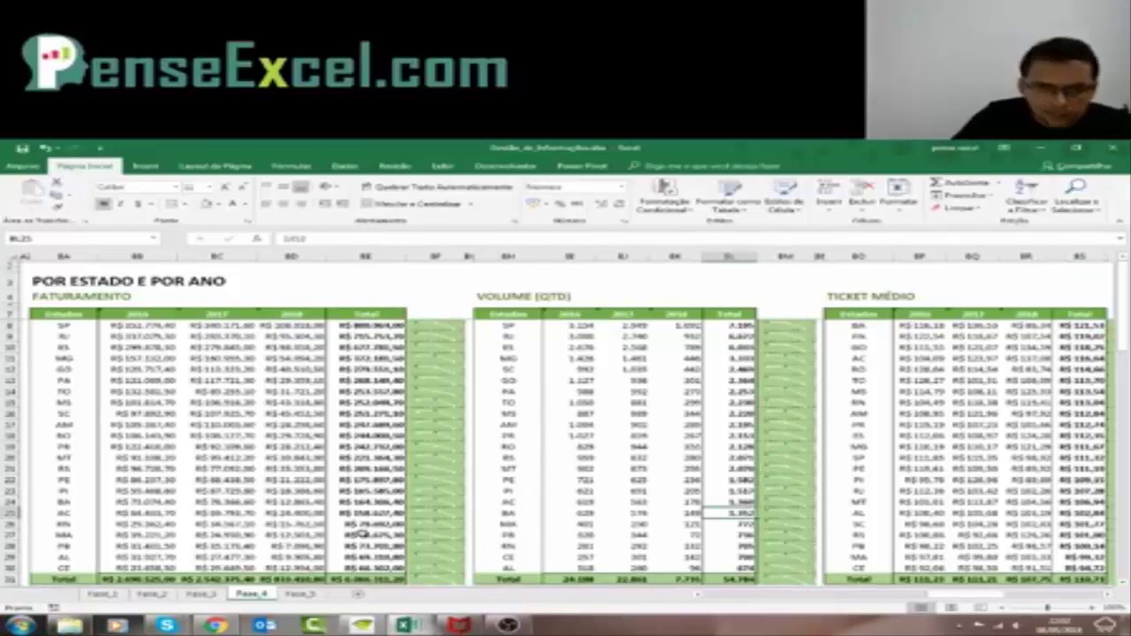
click(516, 502)
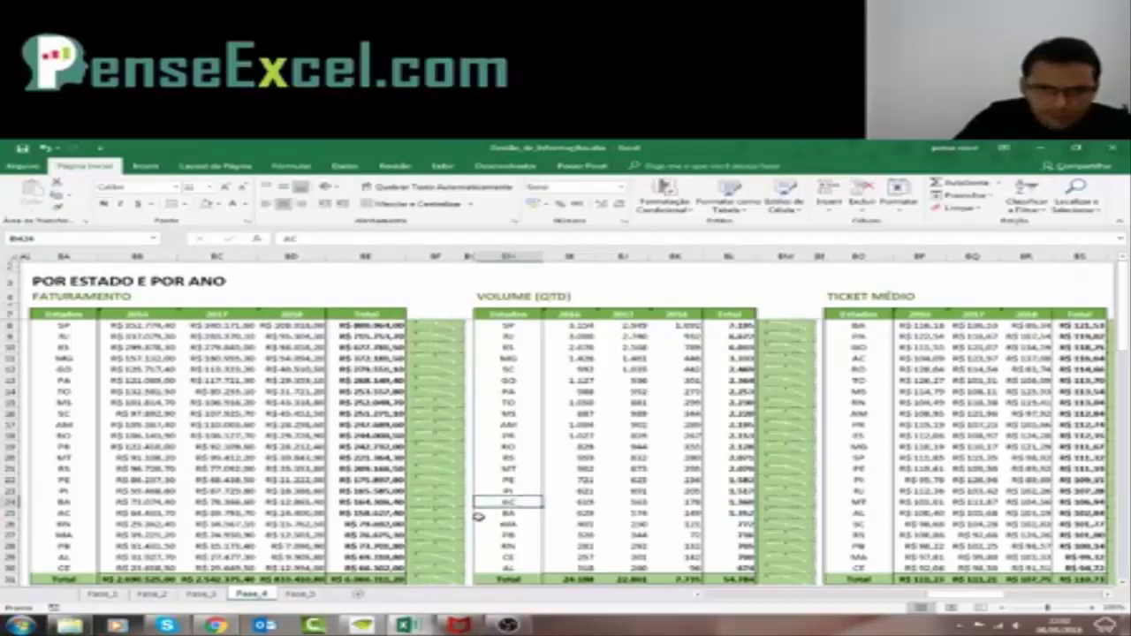
click(727, 512)
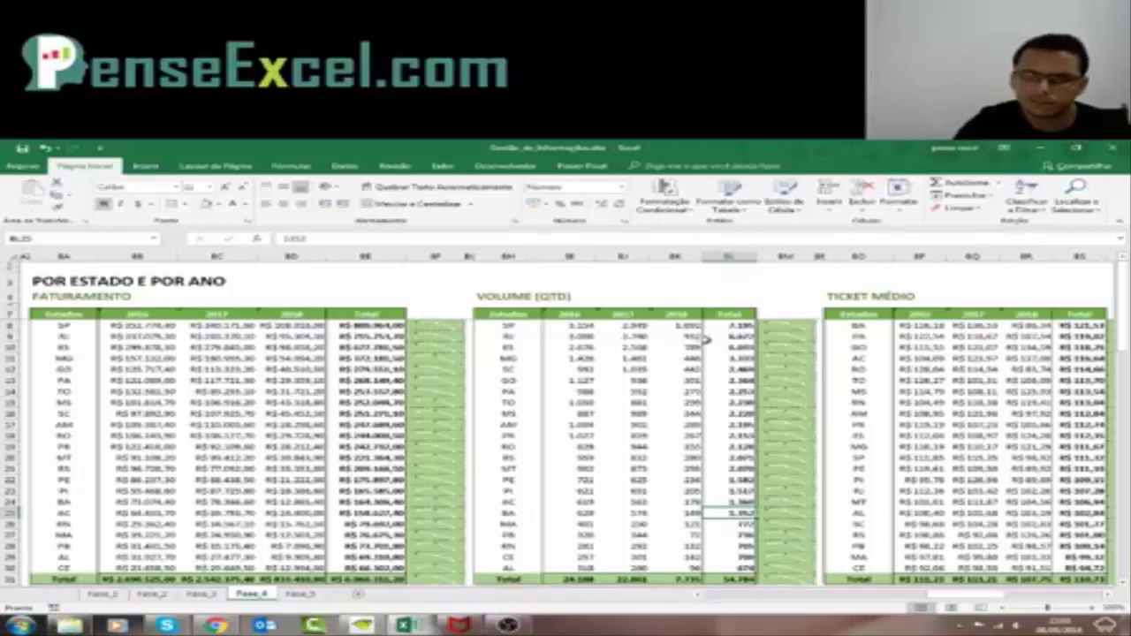
Pass the state ranking charts and bring up the % CRESCIMENTO POR ESTADO tables on Fase_4 from their first rows.
click(1071, 336)
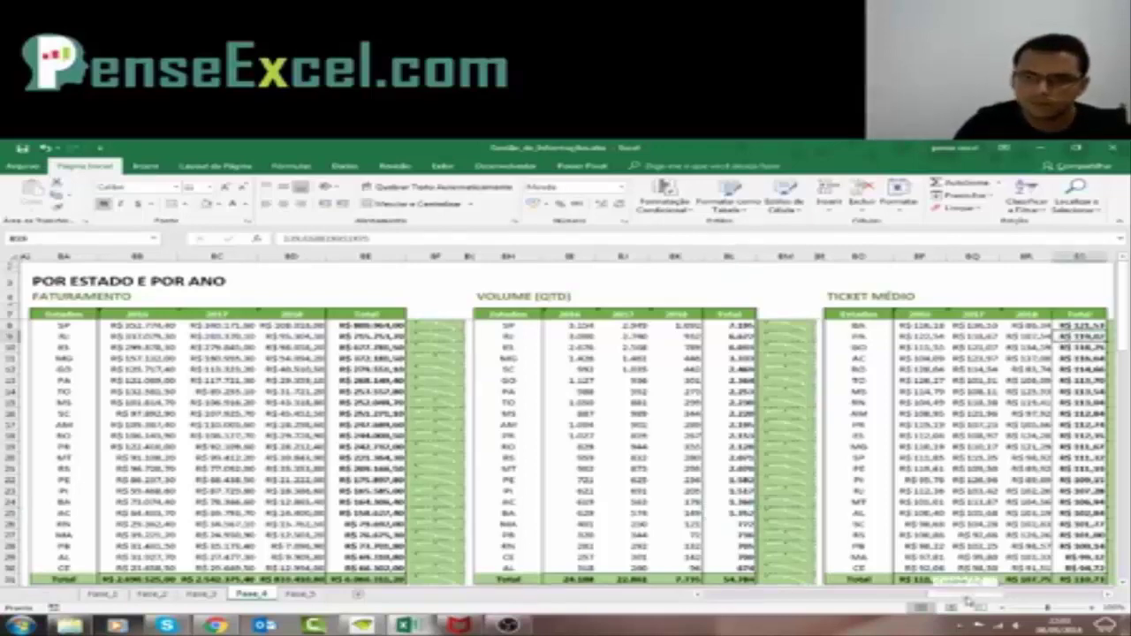
scroll(983, 497, down, 6)
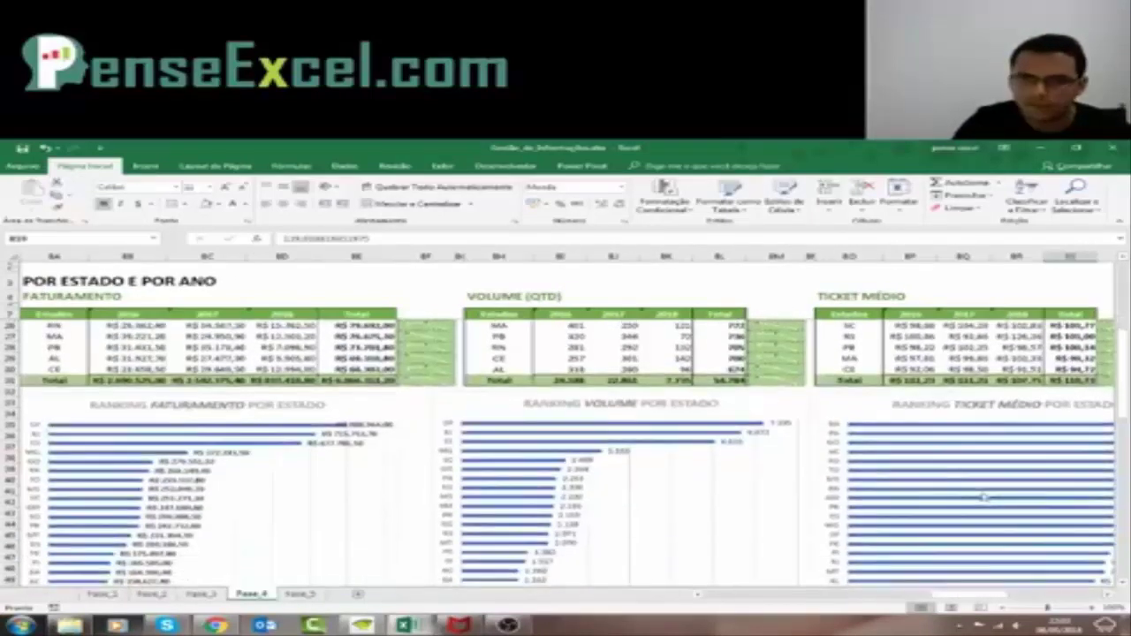
drag(968, 595, 1031, 579)
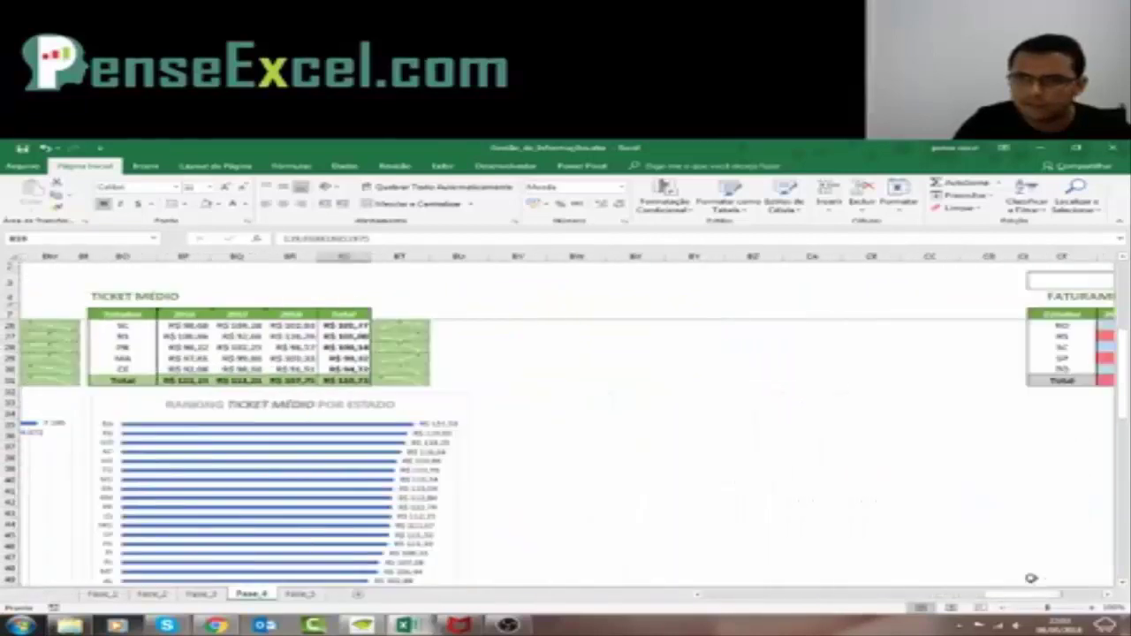
click(1035, 347)
key(Right)
key(Right)
key(Right)
key(Right)
key(Right)
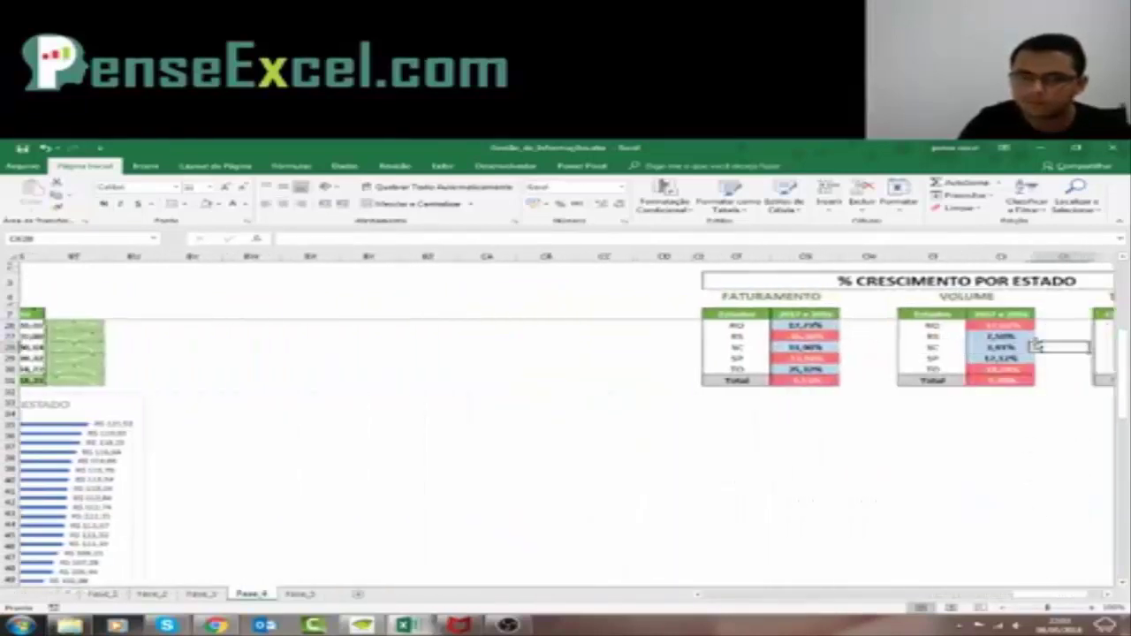
key(Right)
key(Right)
key(Right)
key(Right)
key(Right)
scroll(1025, 340, up, 6)
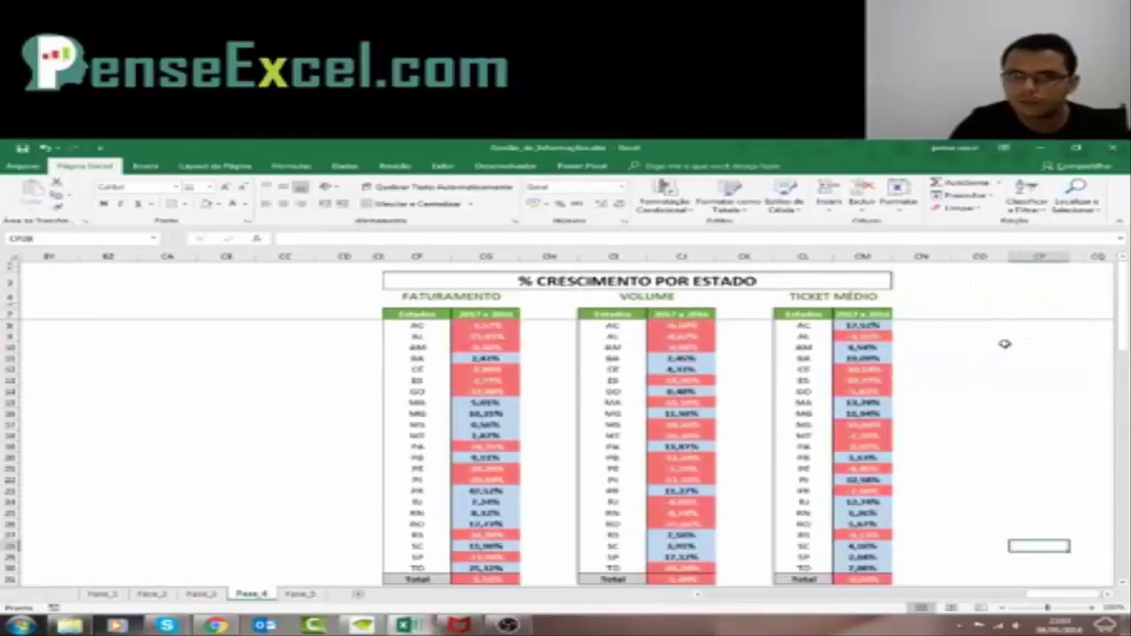
Check the 2017 x 2016 growth cells for AM and BA under FATURAMENTO and for AC under TICKET MÉDIO.
click(486, 348)
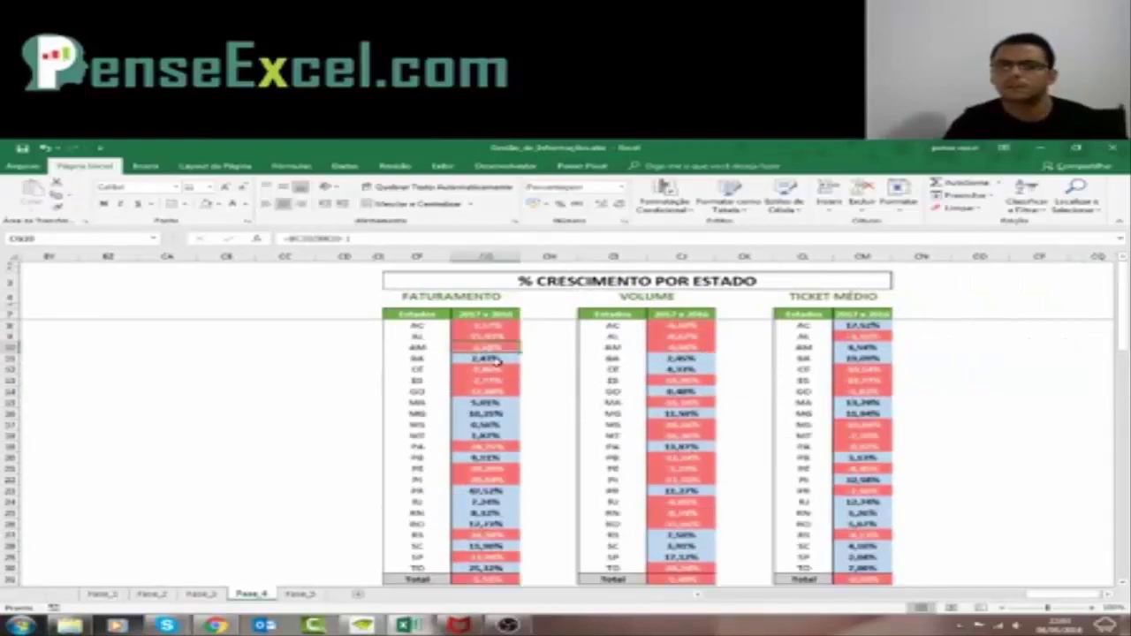
click(497, 359)
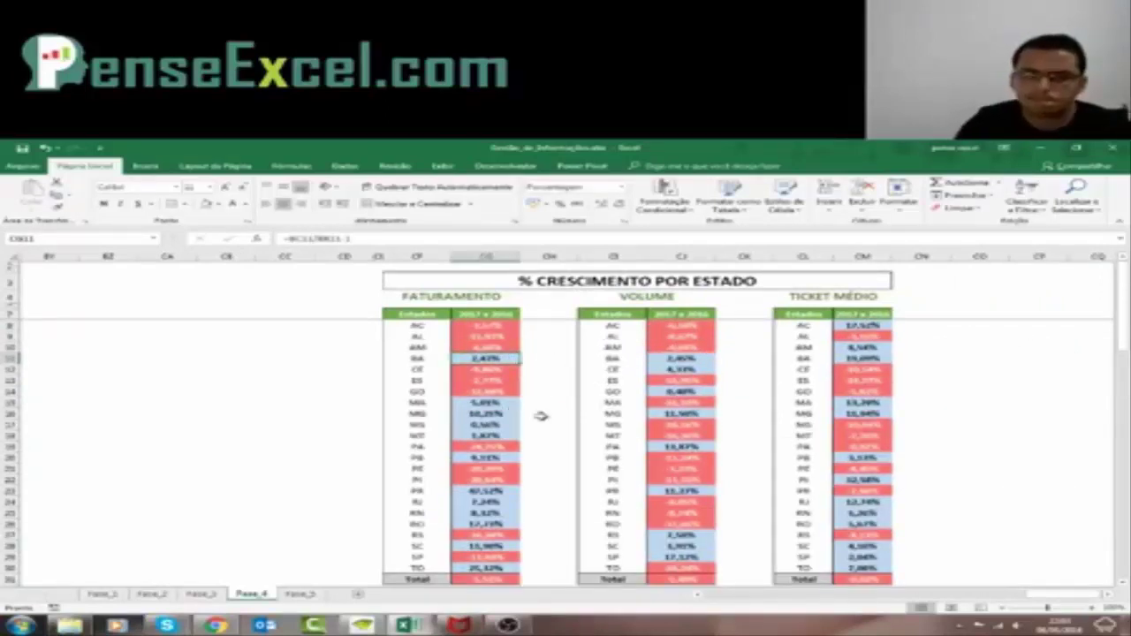
key(F9)
key(F9)
key(F9)
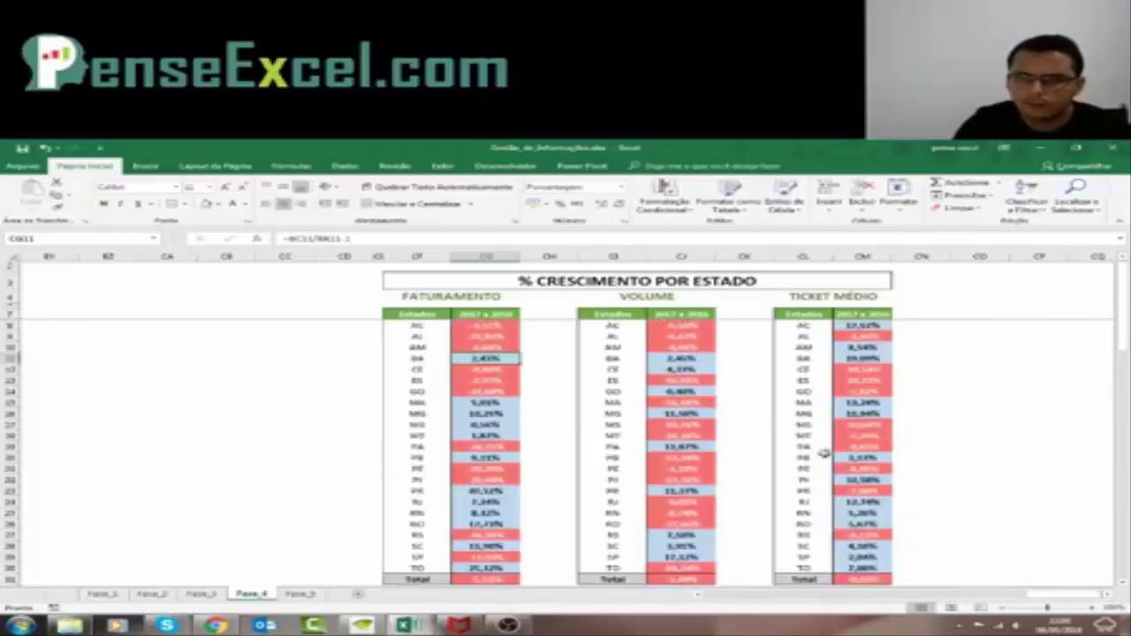
click(877, 325)
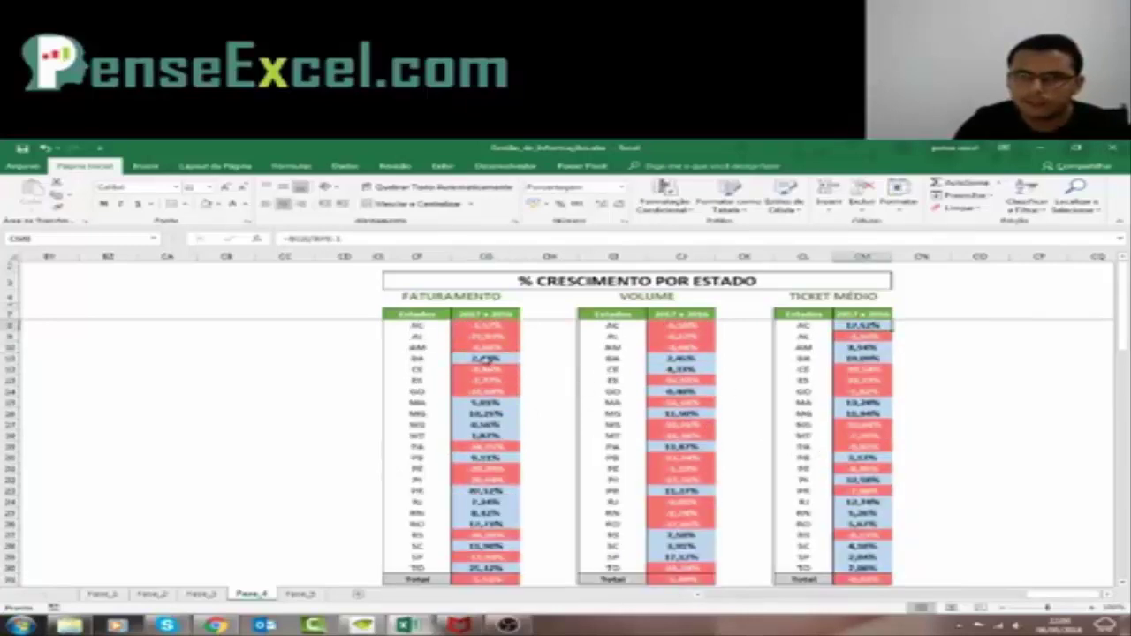
click(485, 359)
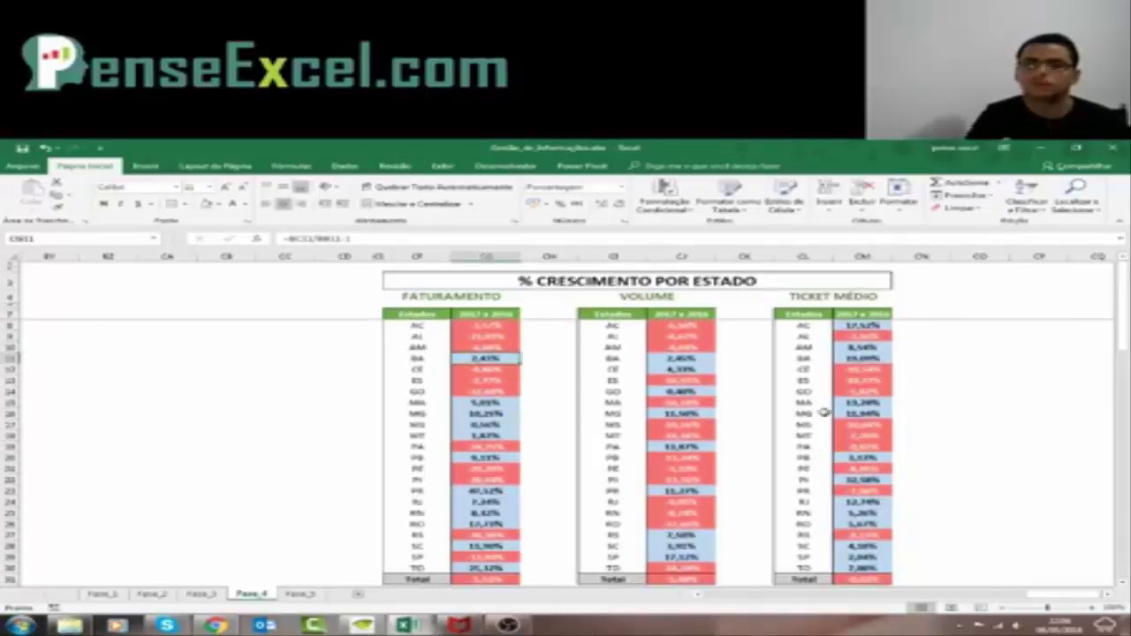
key(F9)
key(F9)
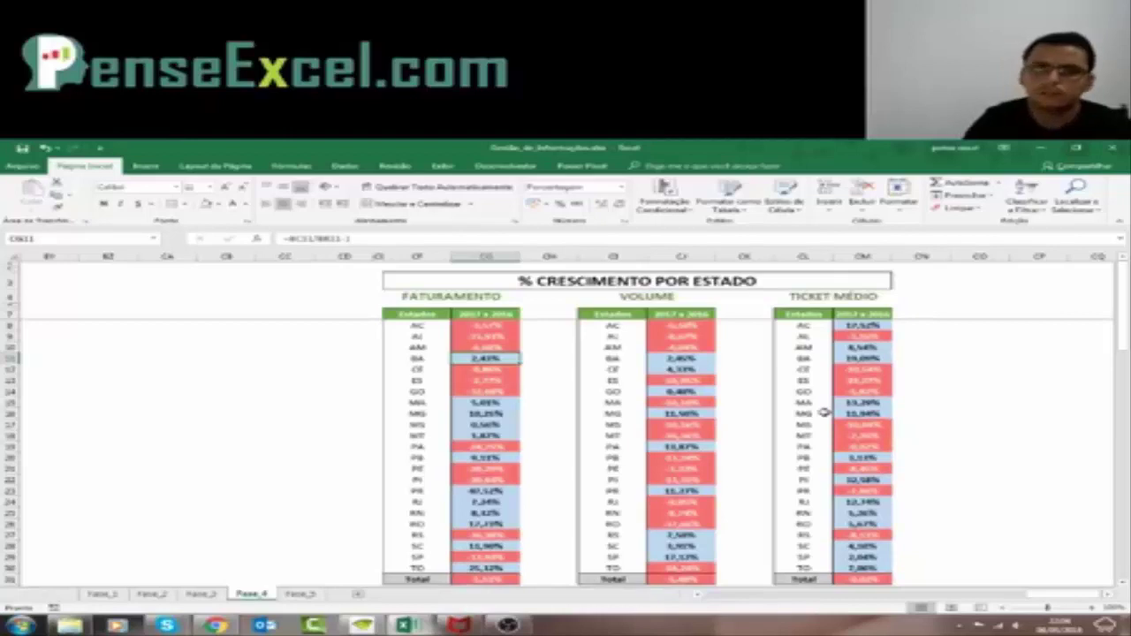
click(855, 326)
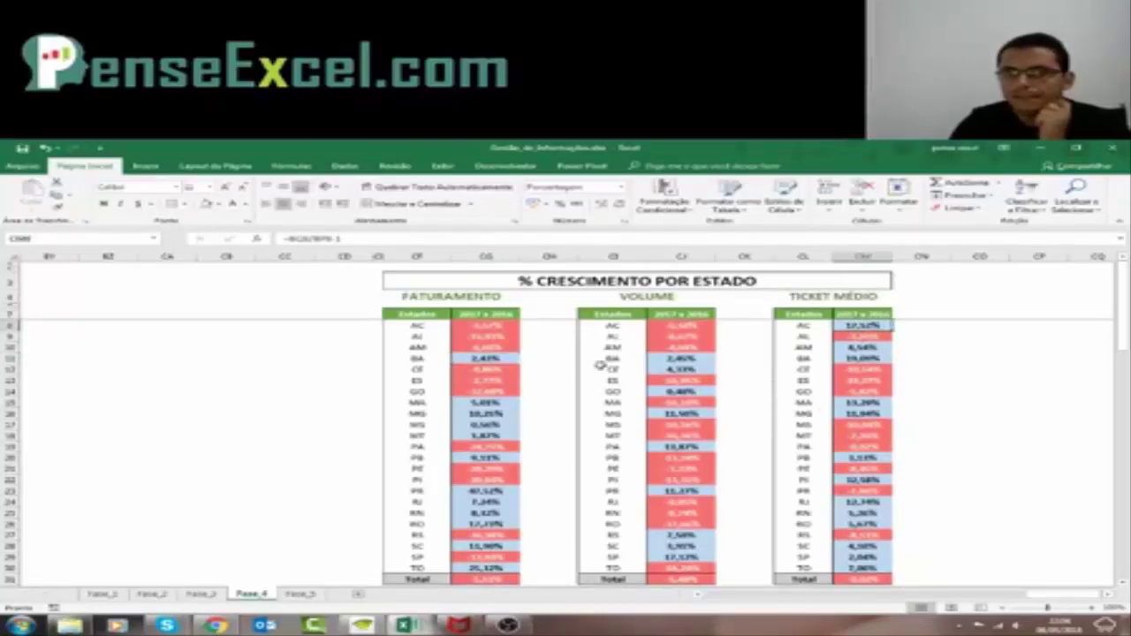
Compare CE's 2017 x 2016 growth in FATURAMENTO, VOLUME and TICKET MÉDIO, and look at the Total rows of the growth tables.
click(481, 371)
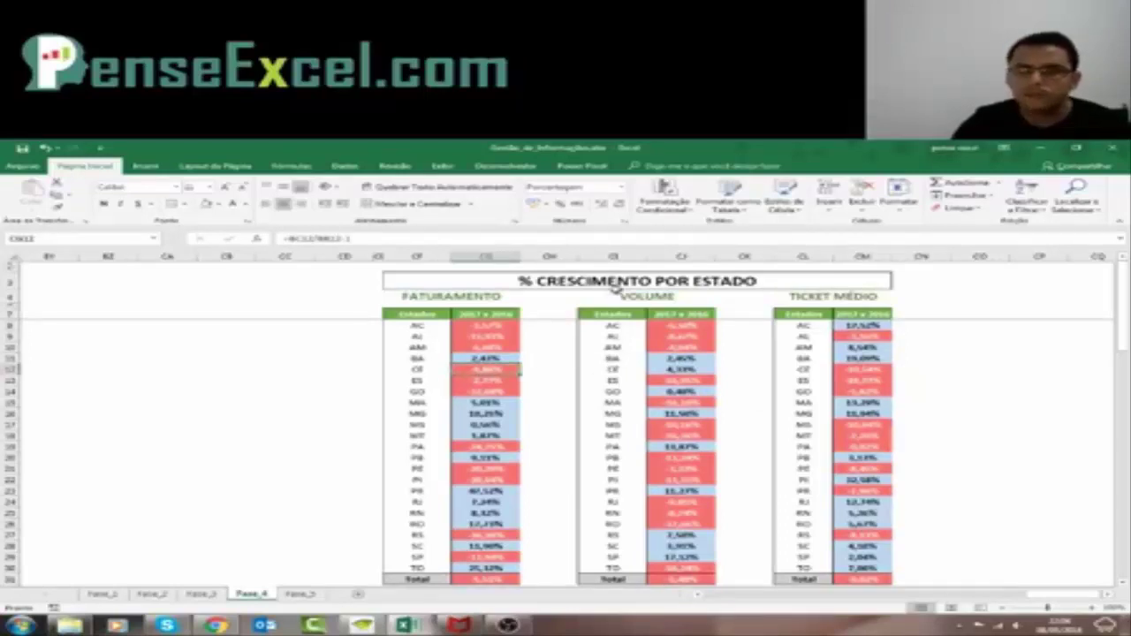
key(Right)
key(Right)
key(Right)
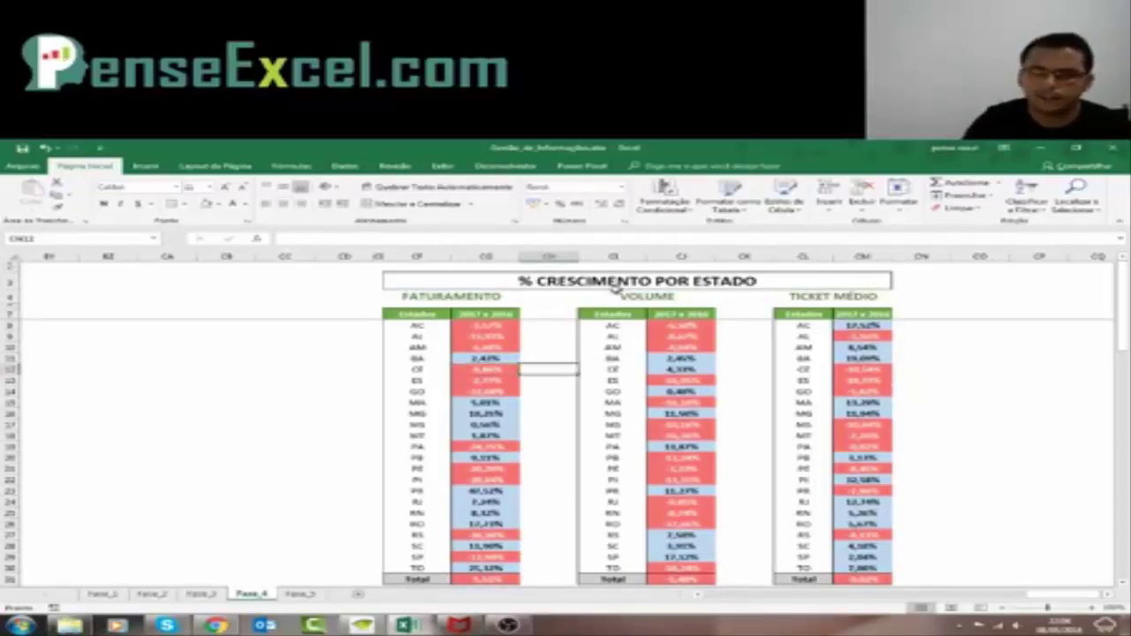
key(Left)
key(Left)
key(Left)
key(Left)
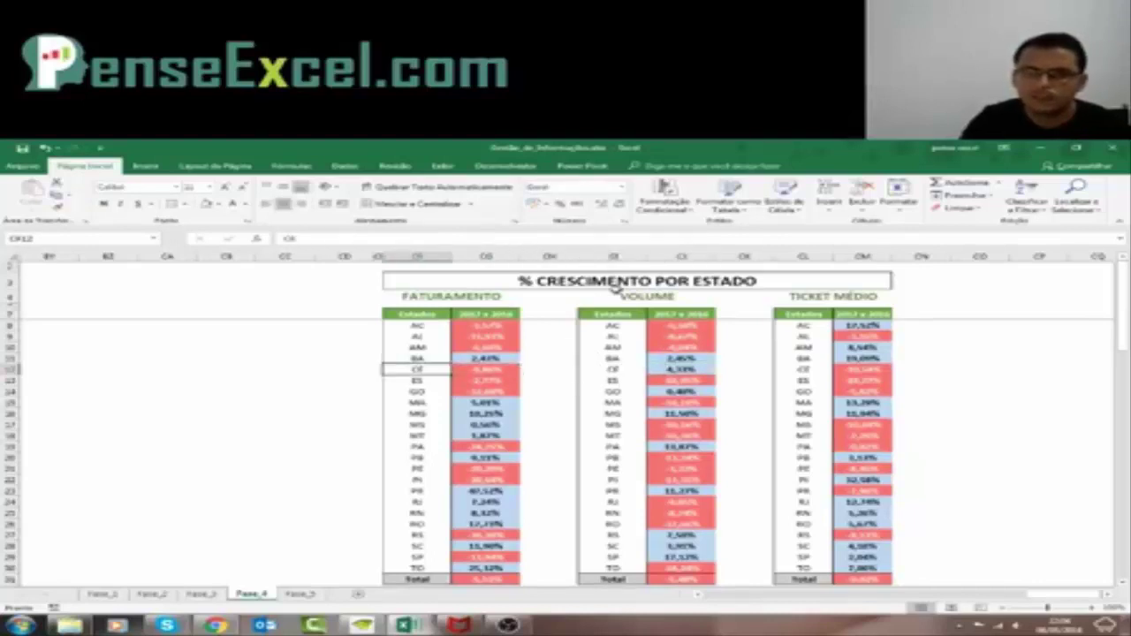
key(Right)
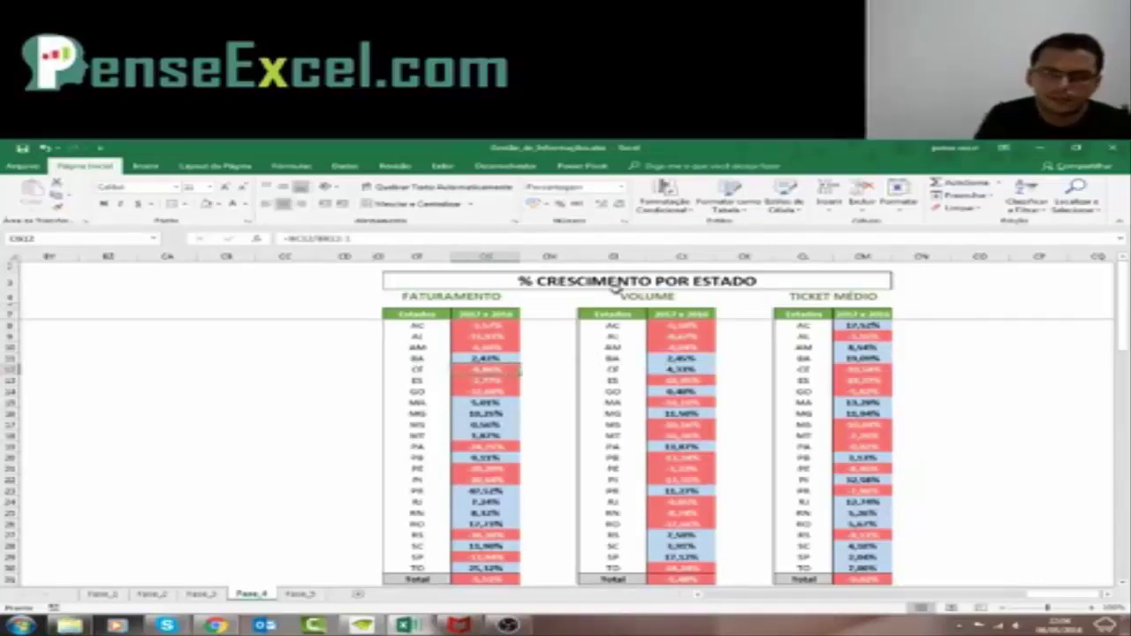
key(Right)
key(Right)
key(Right)
key(Right)
key(Right)
key(Right)
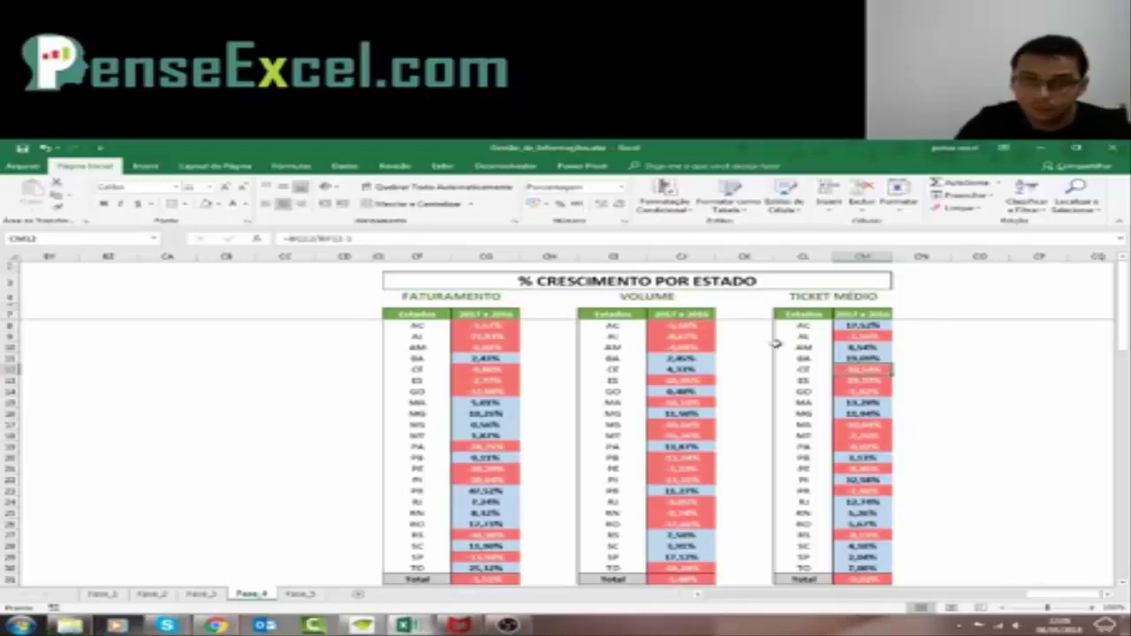
scroll(806, 360, down, 6)
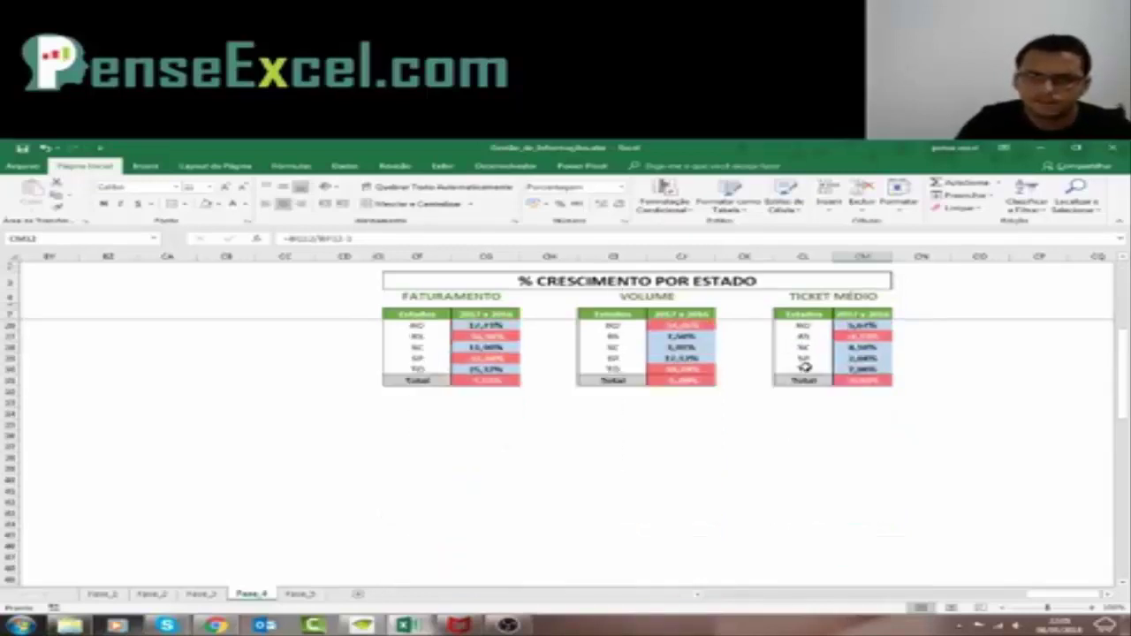
Open Fase_5 and look through the FATURAMENTO report down to its TOTAL rows and FATURAMENTO POR ANO chart.
scroll(808, 359, up, 6)
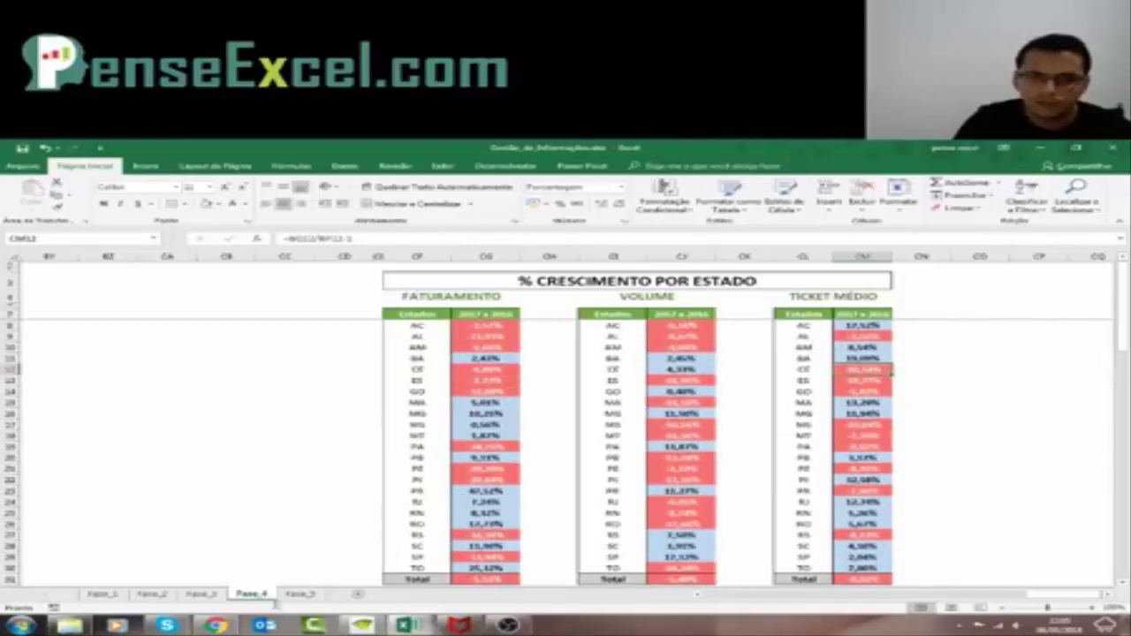
click(301, 594)
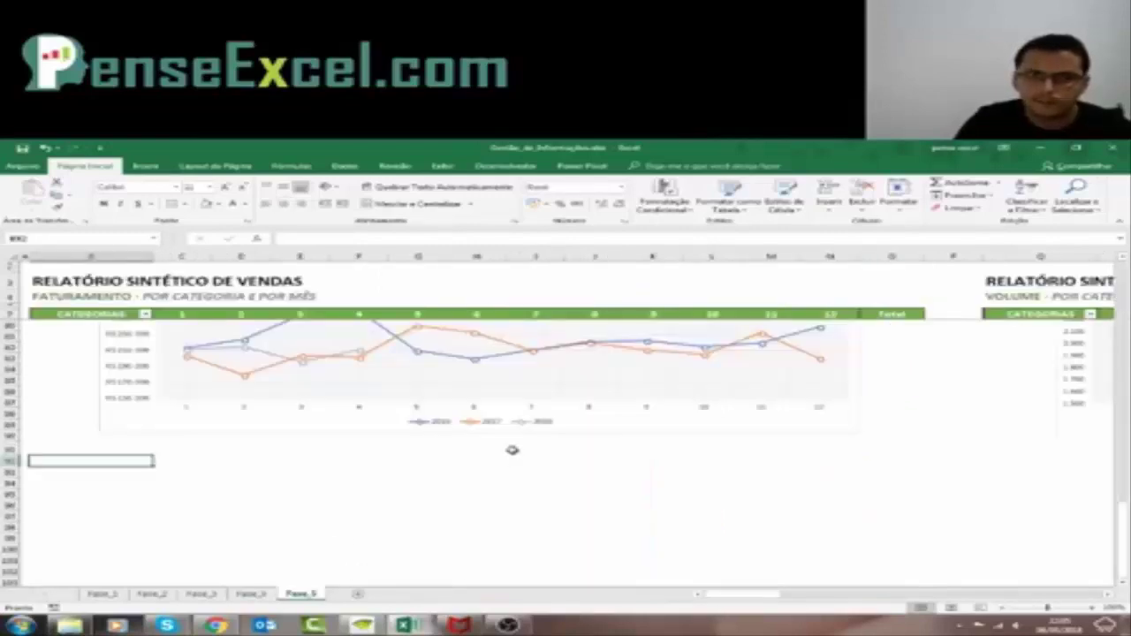
click(513, 449)
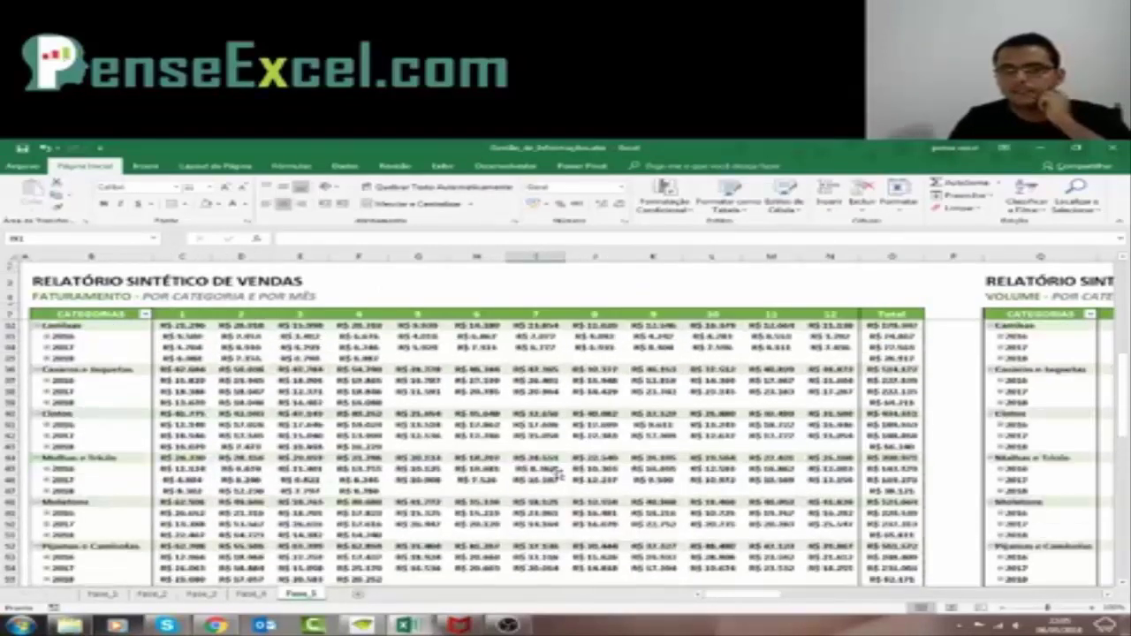
scroll(556, 473, down, 20)
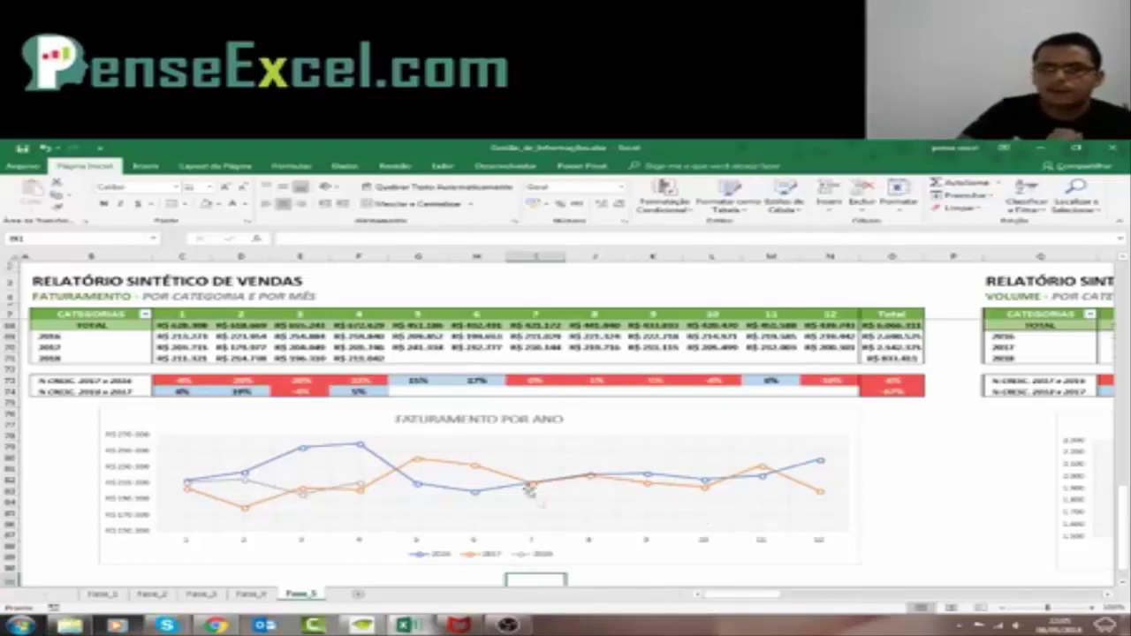
Go back to Fase_4 and review its FATURAMENTO category report down to the growth rows and yearly chart for comparison.
click(251, 593)
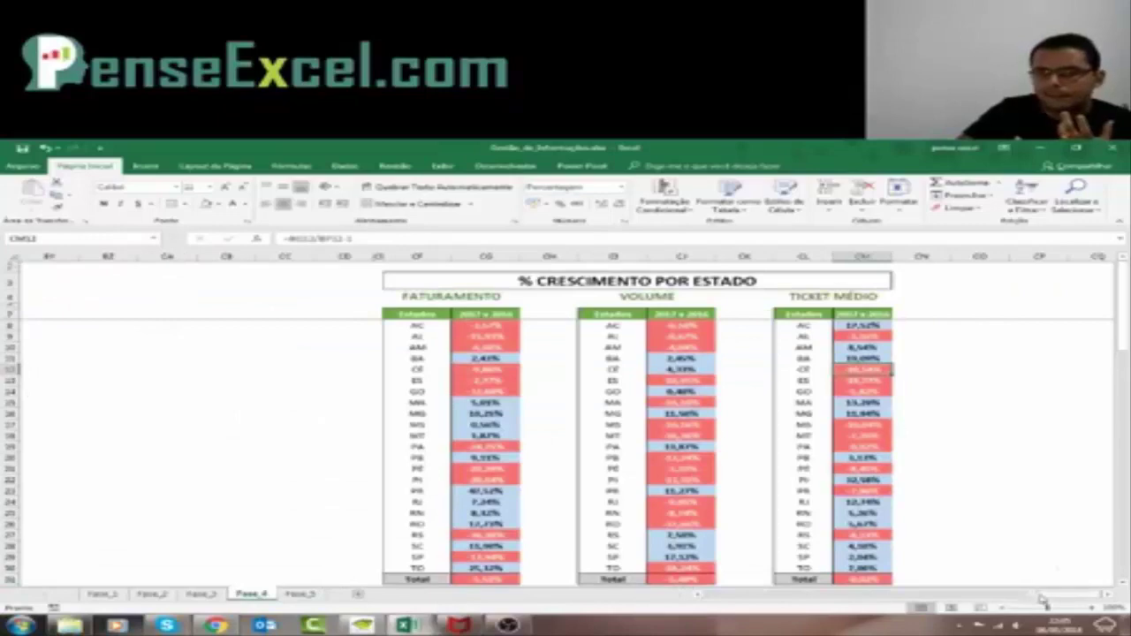
drag(1042, 596, 683, 599)
scroll(650, 473, down, 6)
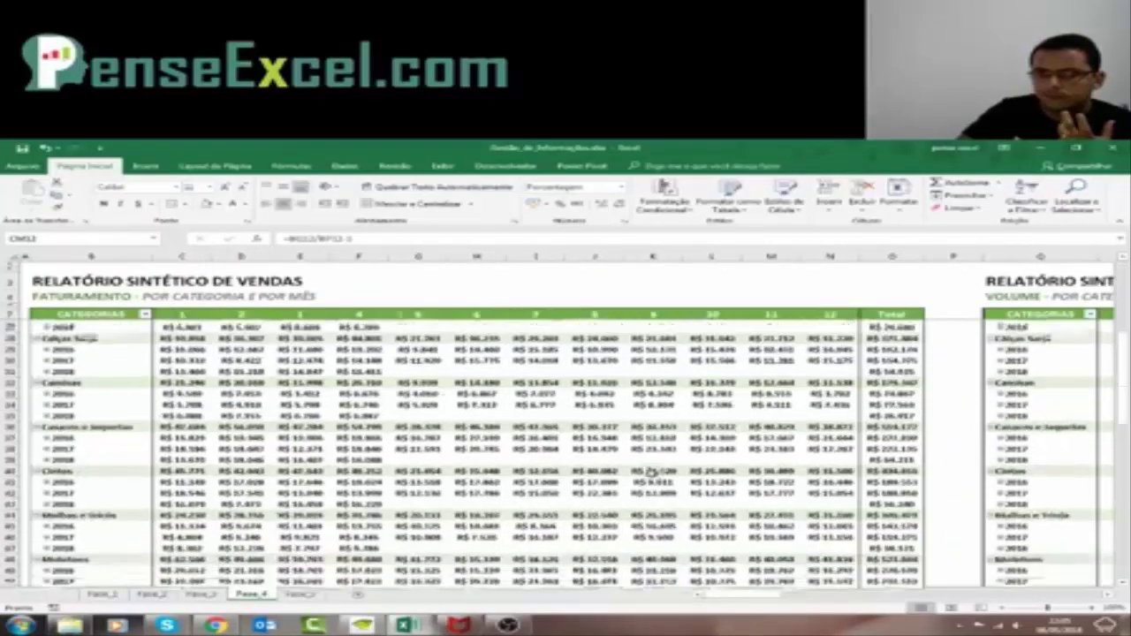
scroll(649, 473, down, 9)
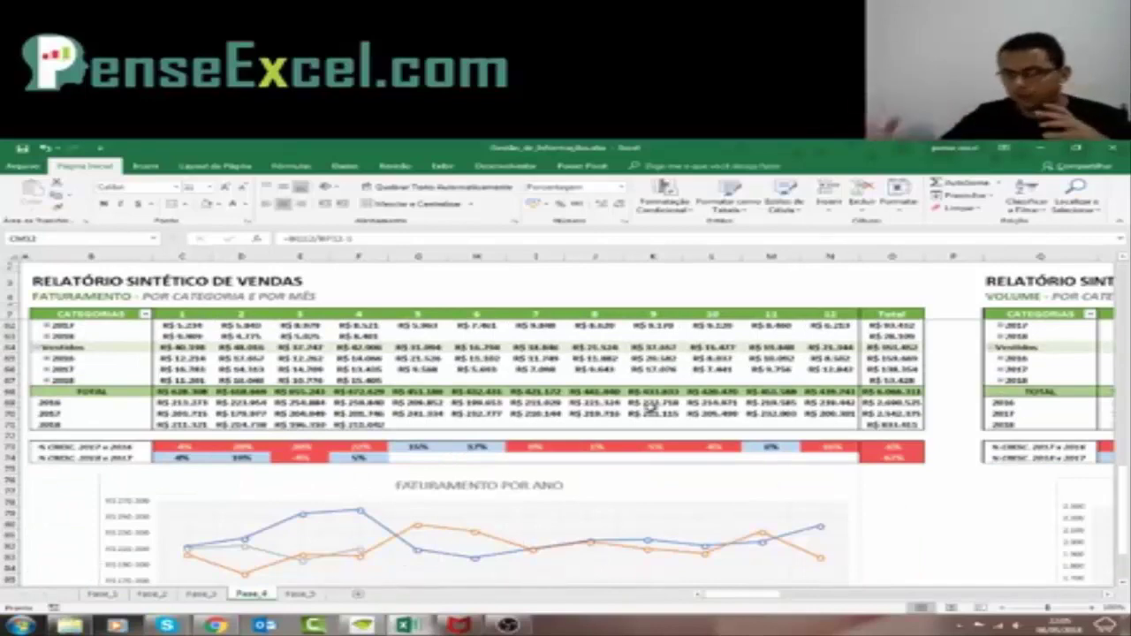
scroll(614, 349, down, 1)
scroll(614, 351, down, 2)
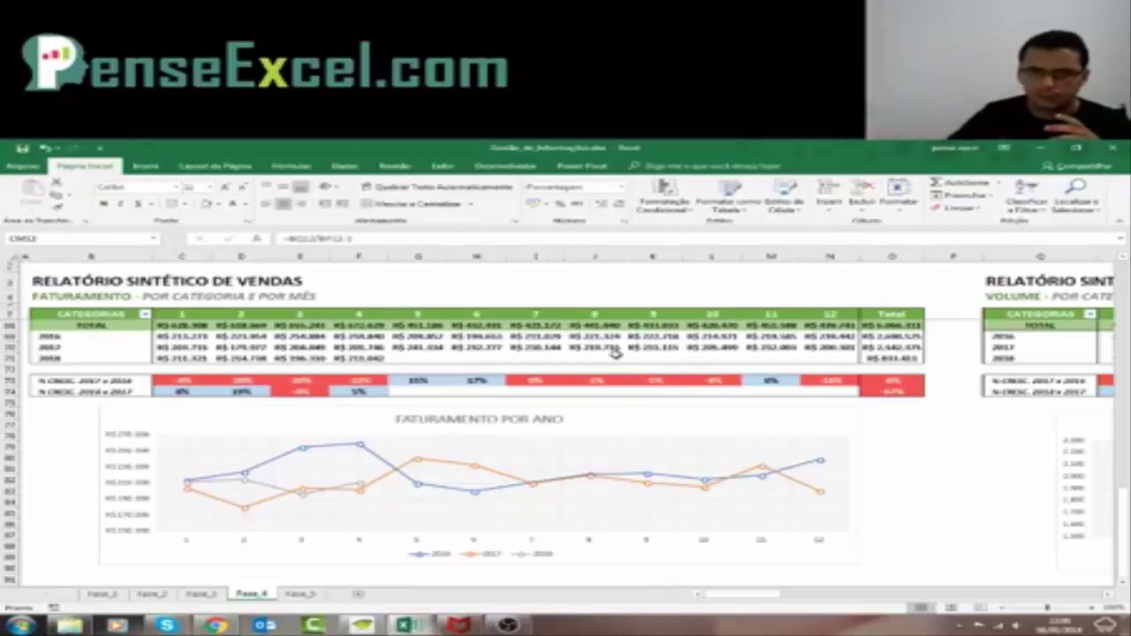
On Fase_5, examine the growth rows and yearly charts for FATURAMENTO, VOLUME and TICKET MÉDIO in sequence.
click(301, 593)
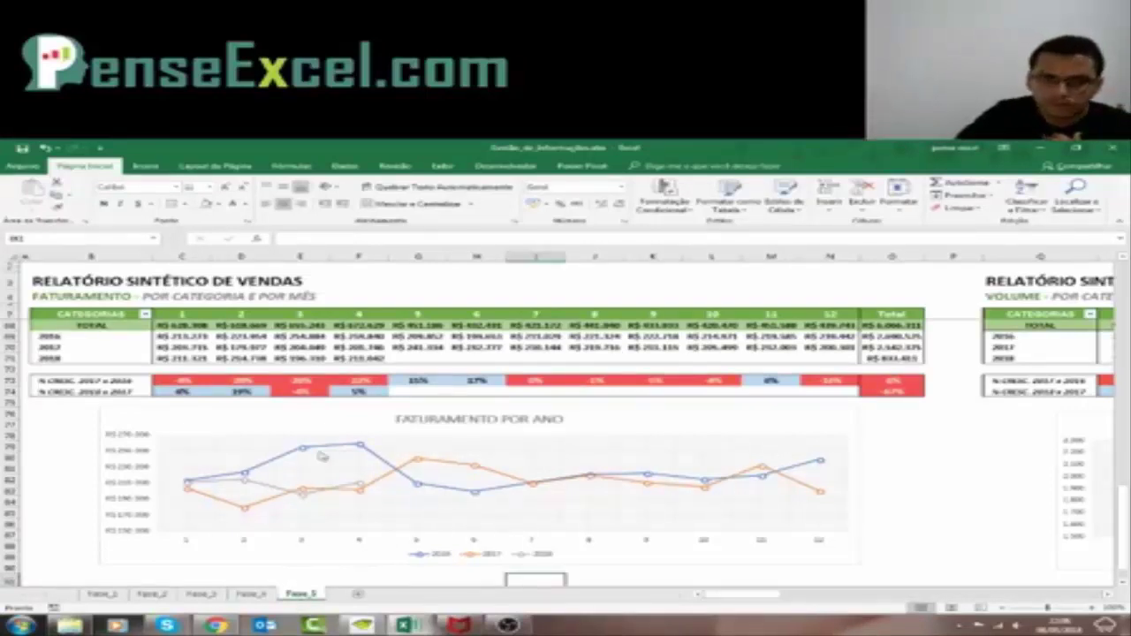
scroll(442, 470, down, 1)
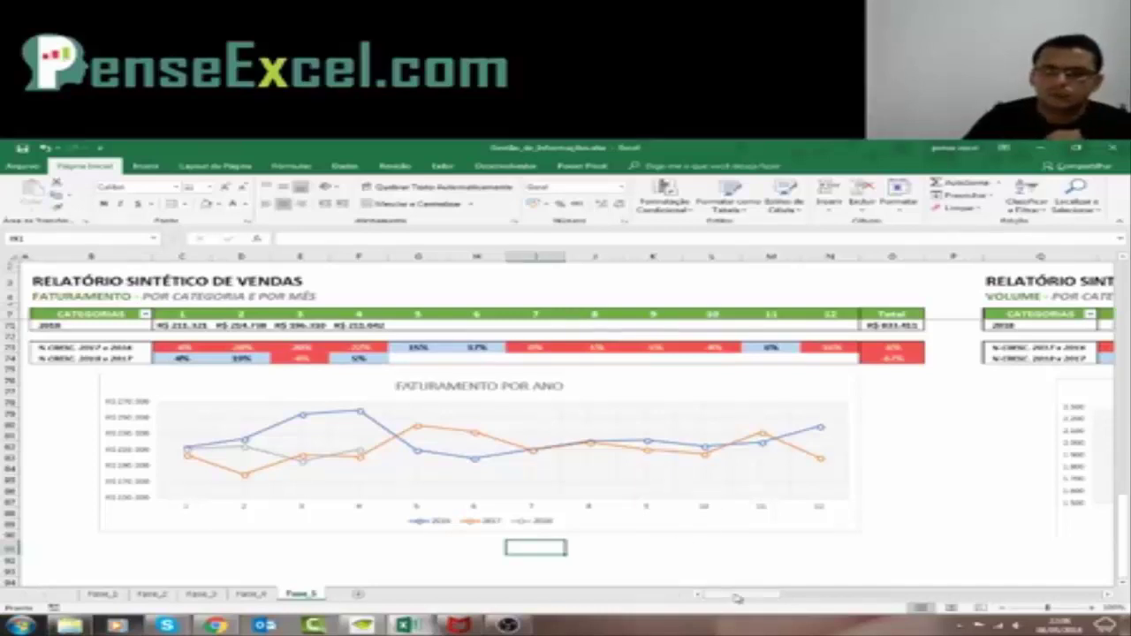
drag(733, 595, 782, 596)
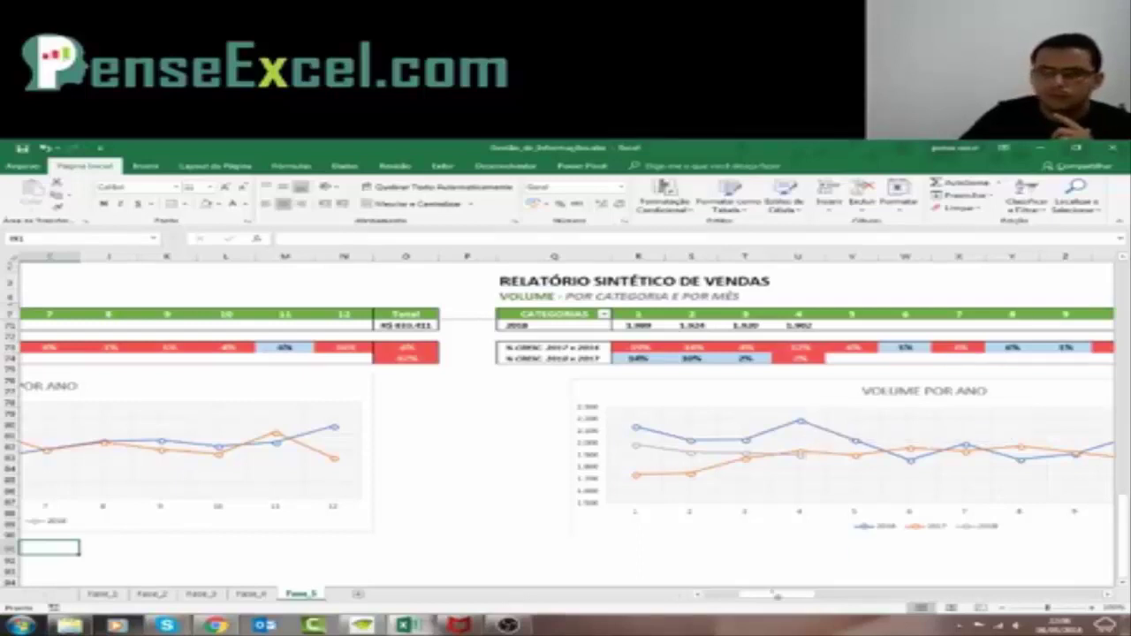
drag(782, 598, 845, 599)
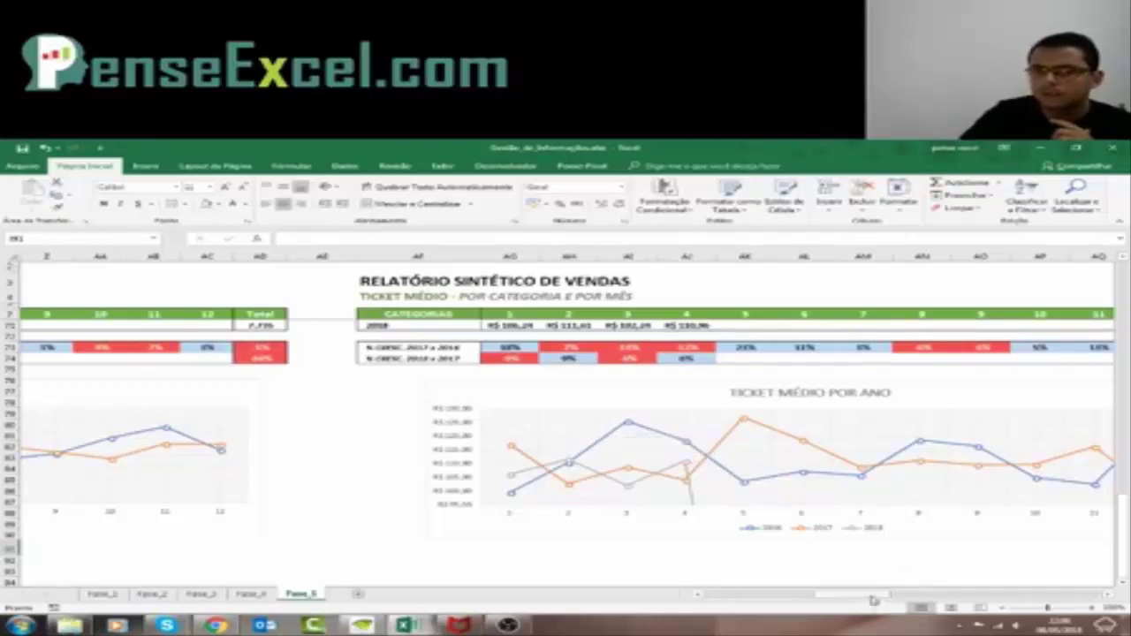
Compare the FATURAMENTO POR ANO chart with VOLUME POR ANO, checking the month 3 point, and return to the FATURAMENTO report.
drag(870, 595, 758, 594)
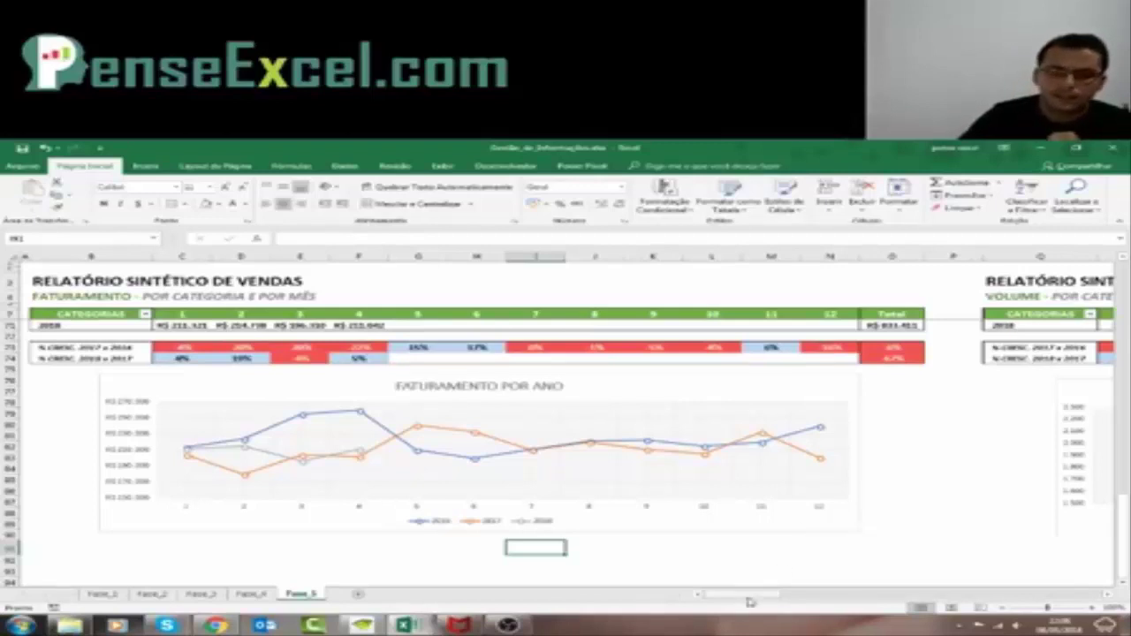
drag(751, 601, 779, 600)
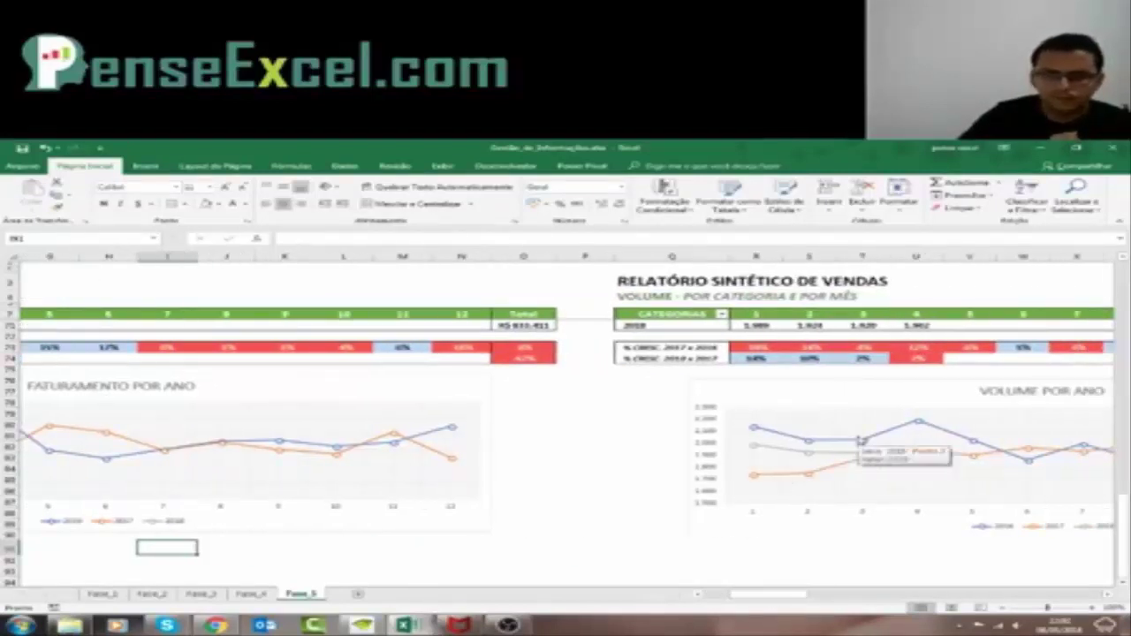
drag(765, 599, 729, 599)
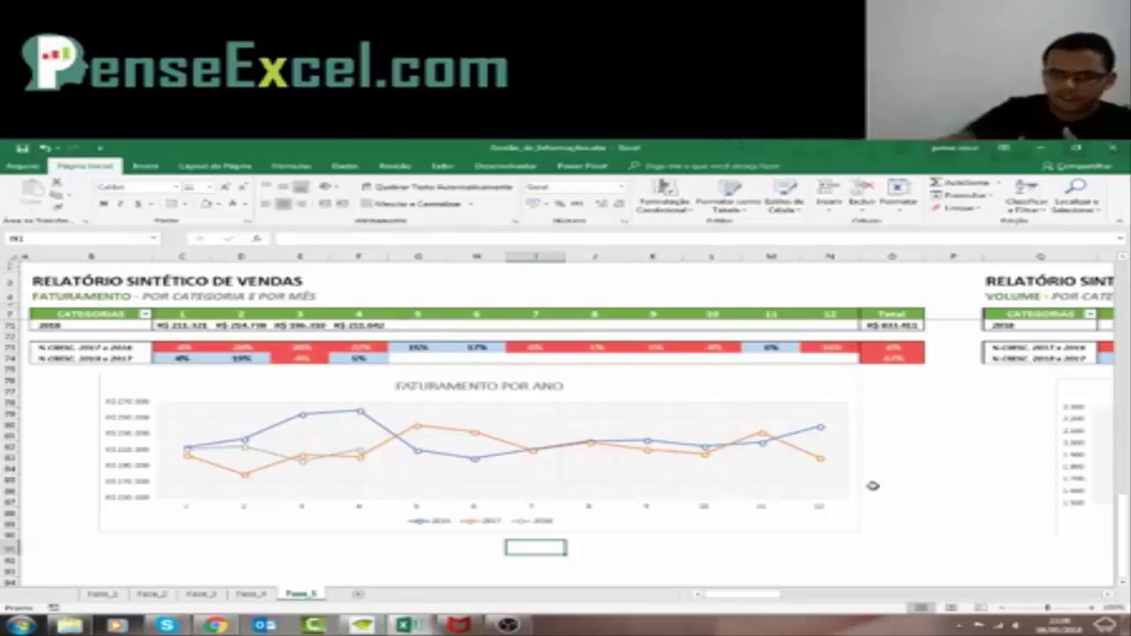
Move along the empty row 91 beneath the charts from FATURAMENTO POR ANO across to VOLUME POR ANO.
key(Left)
key(Left)
key(Left)
key(Left)
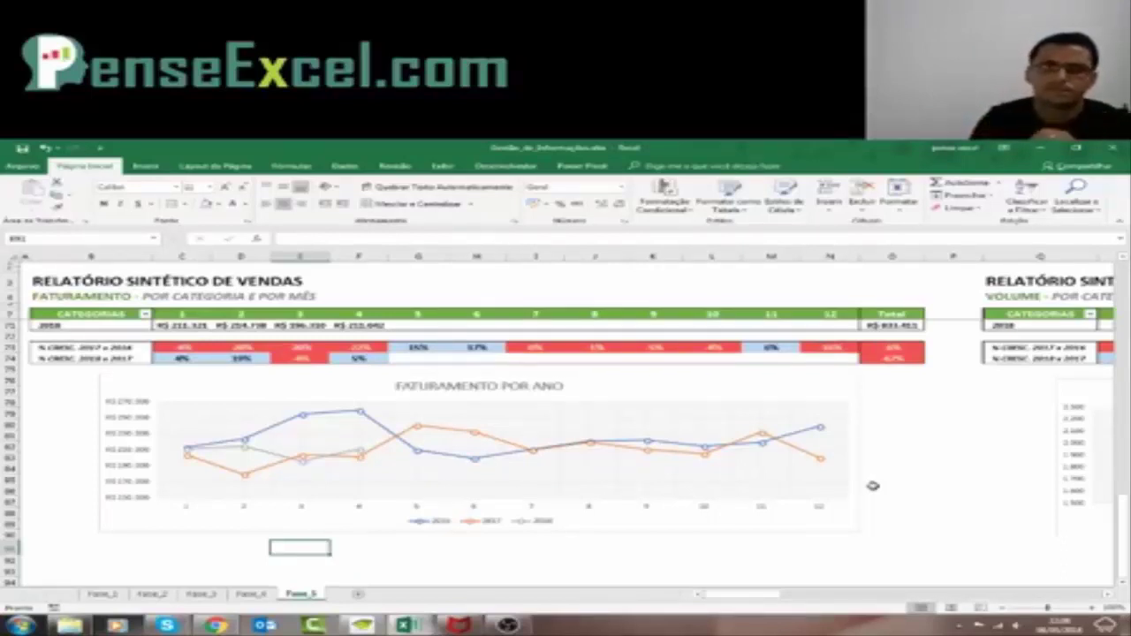
key(Right)
key(Right)
key(Right)
key(Right)
key(Right)
key(Right)
key(Right)
key(Right)
key(Right)
key(Right)
key(Right)
key(Right)
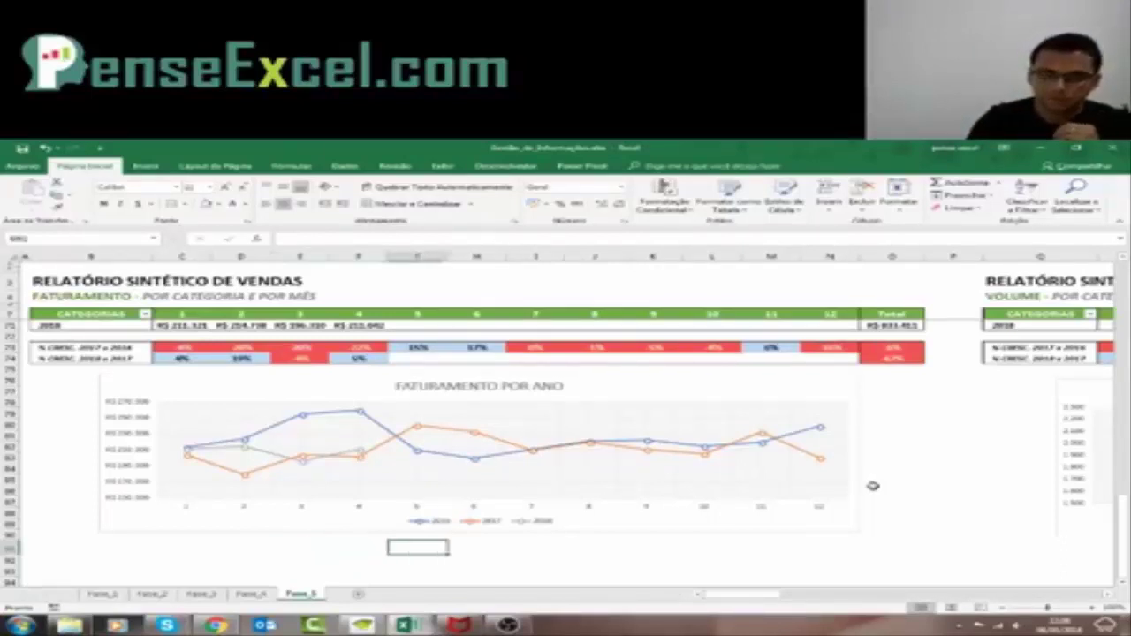
key(Right)
key(Right)
key(Right)
key(Right)
key(Right)
key(Right)
key(Right)
key(Right)
key(Right)
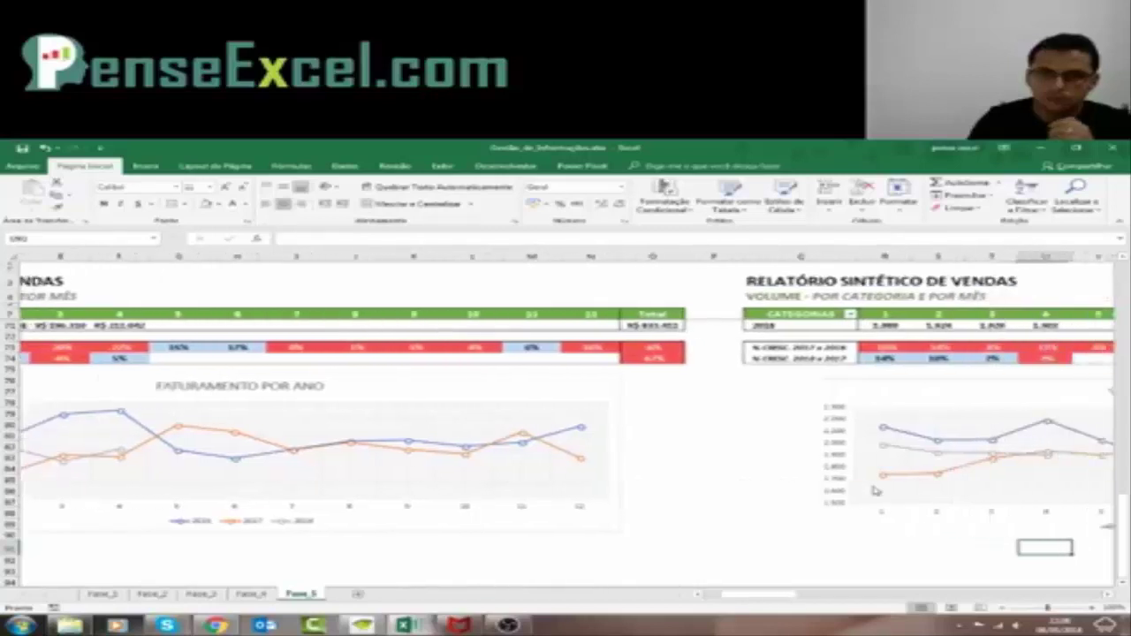
key(Right)
key(Right)
key(Right)
key(Right)
key(Right)
key(Right)
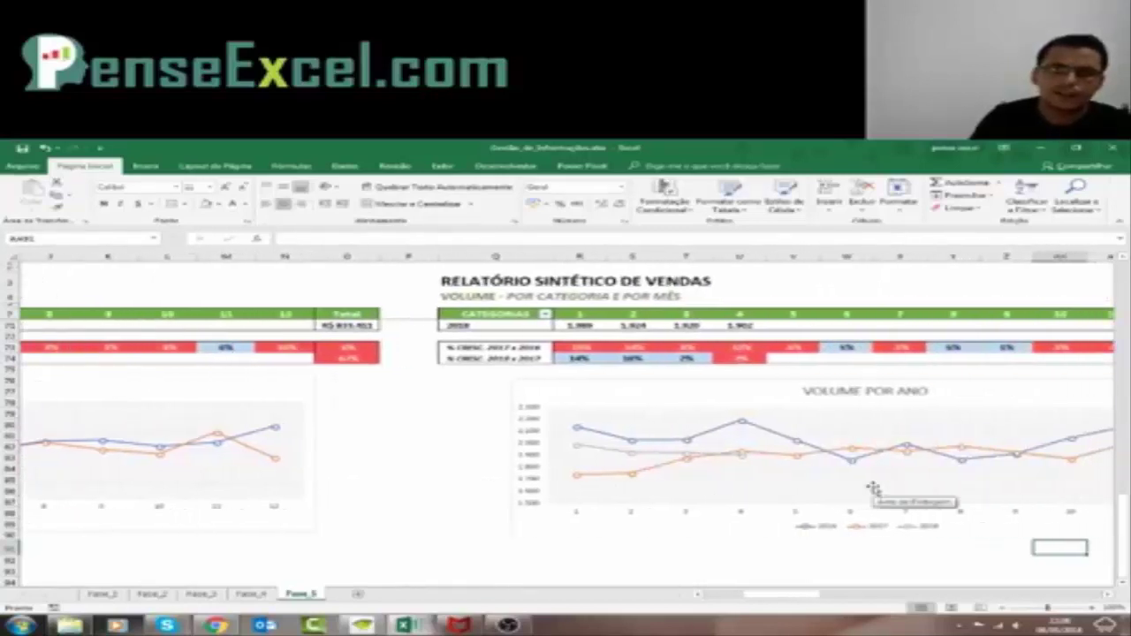